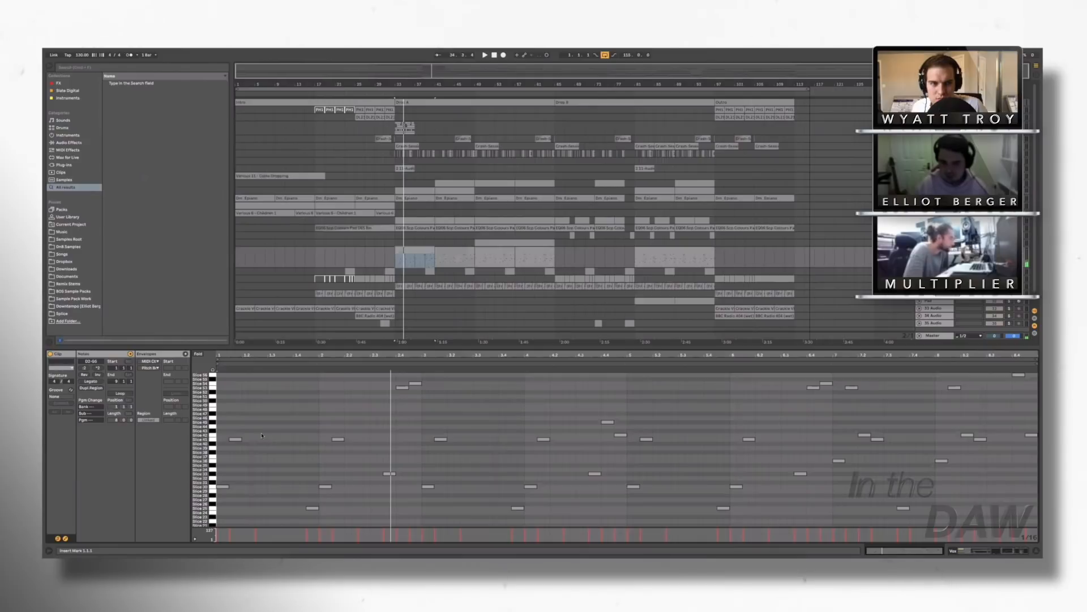
Step: Select bars 17 to 25 on the chopped vocal track and unfold the audio track holding the Various 6 - Children clips
scroll(261, 435, "down", 3)
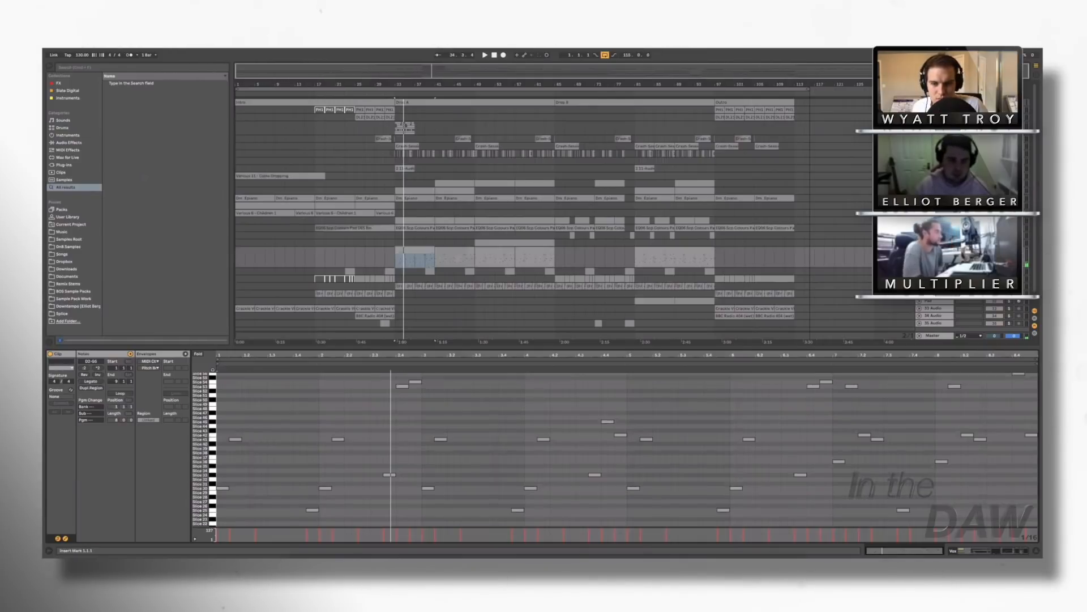
scroll(623, 447, "up", 3)
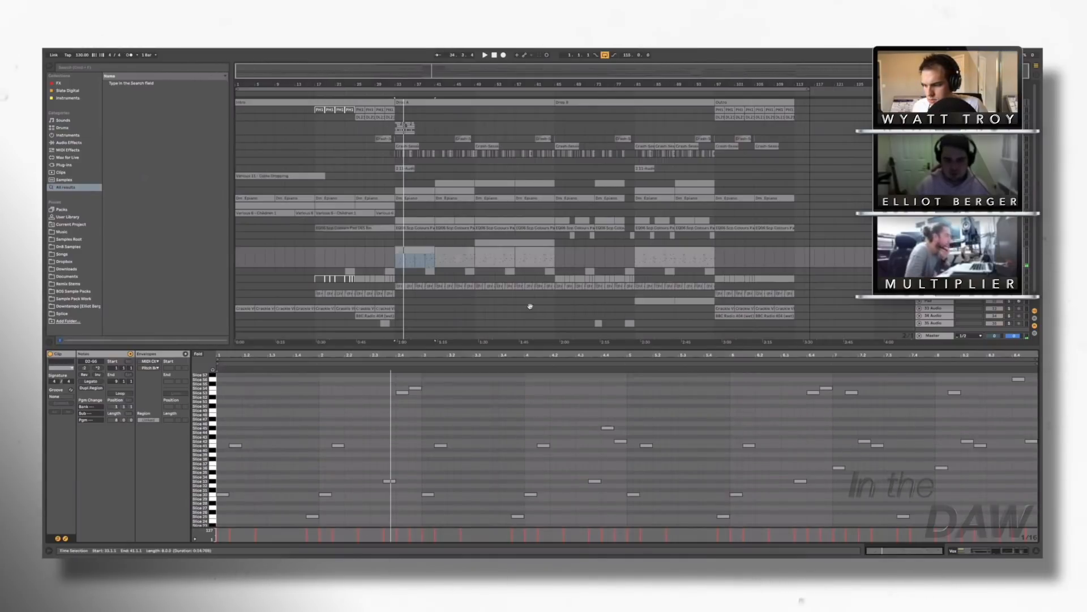
left_click_drag(315, 256, 352, 258)
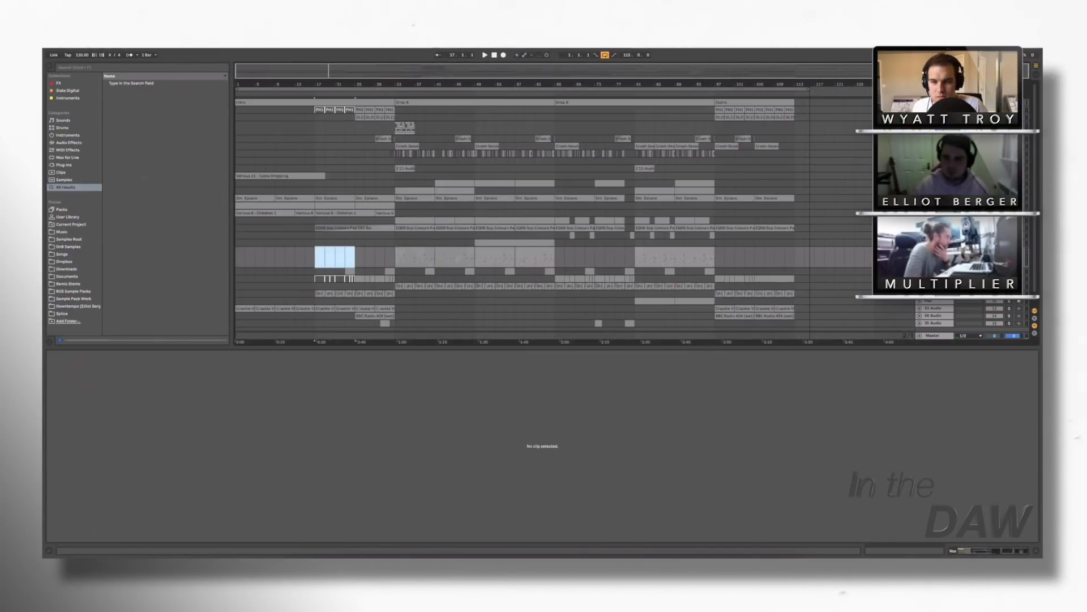
left_click(920, 213)
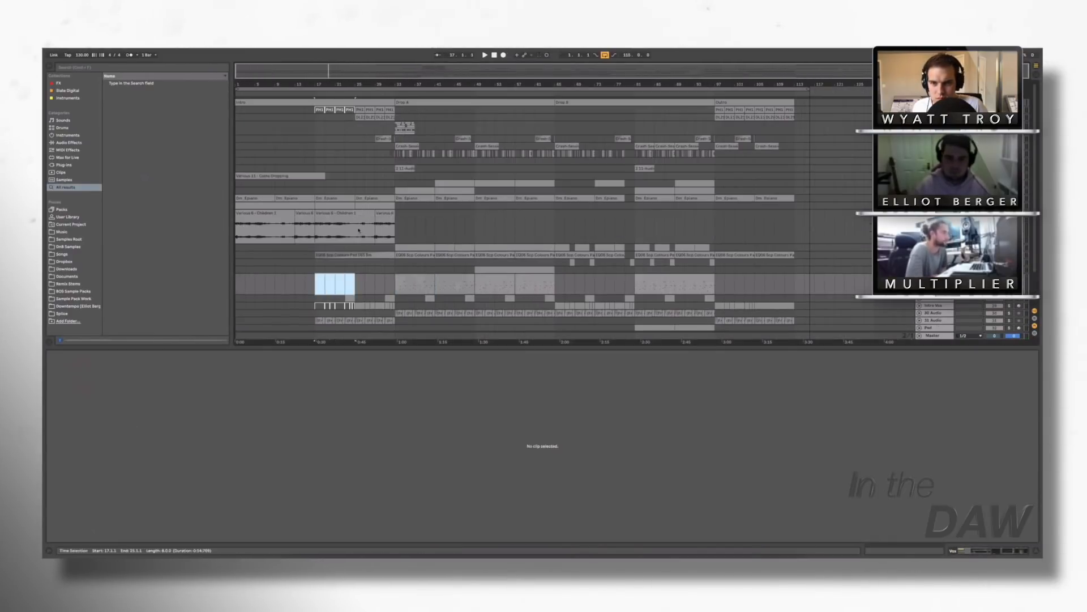
Step: Bring up Slice to New MIDI Track for the Children clip at bar 17, review the slice division choices, and cancel
left_click(342, 215)
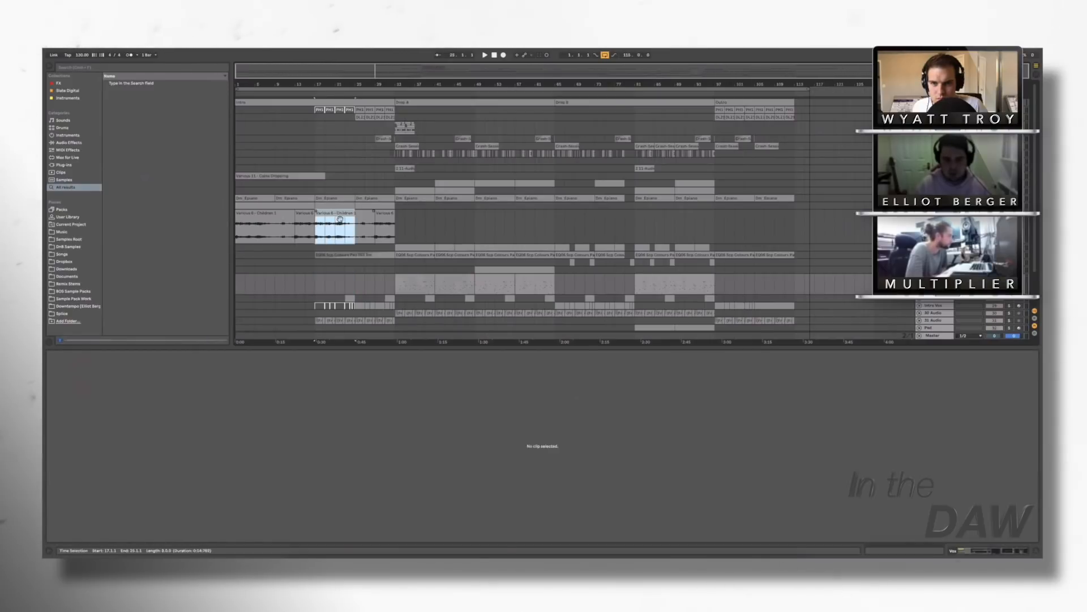
right_click(342, 218)
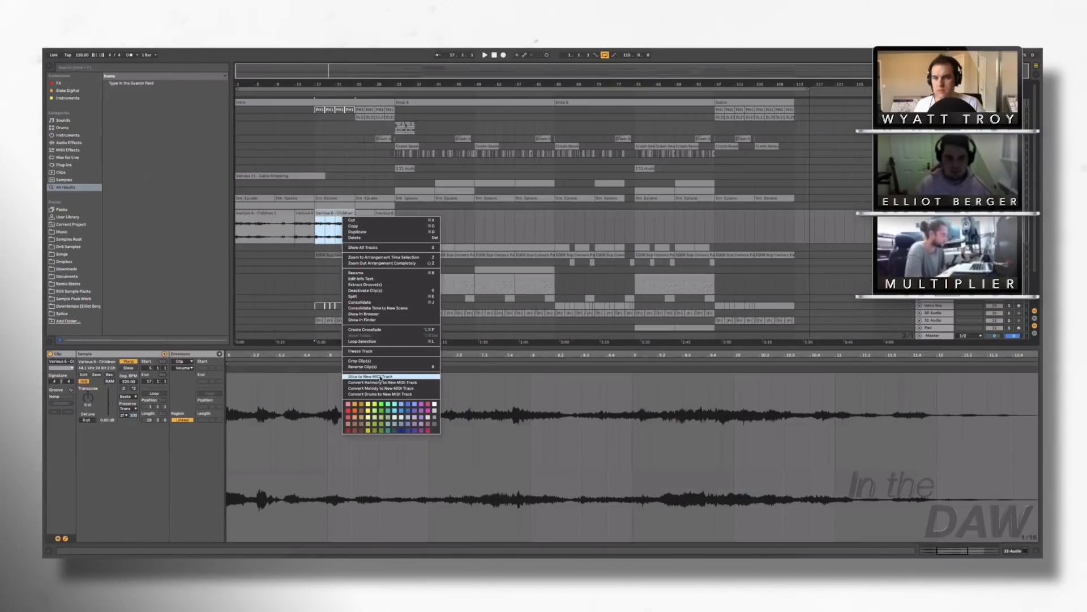
left_click(381, 377)
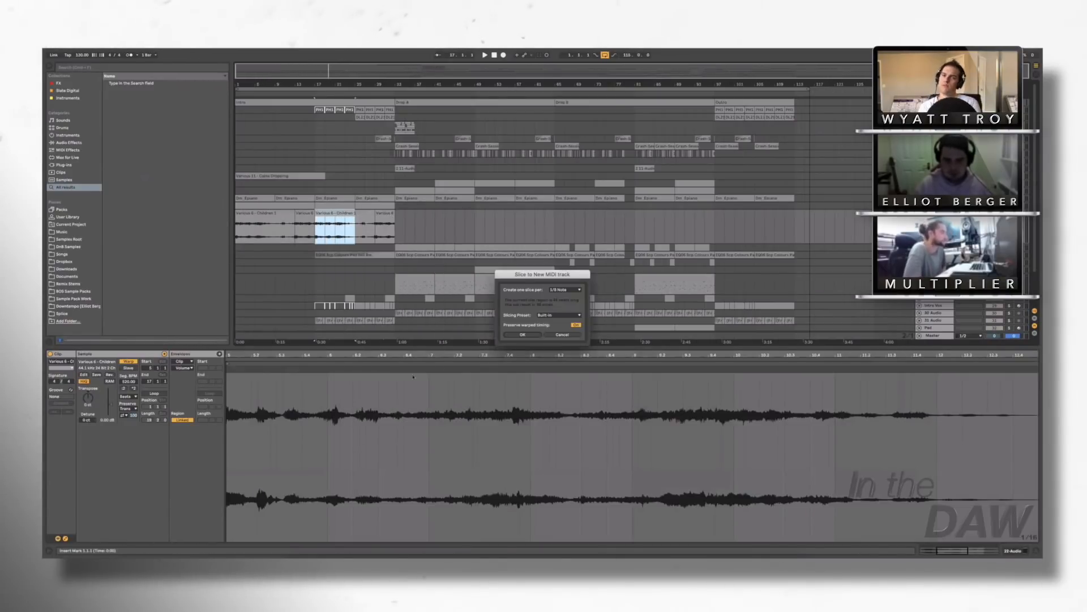
left_click(559, 290)
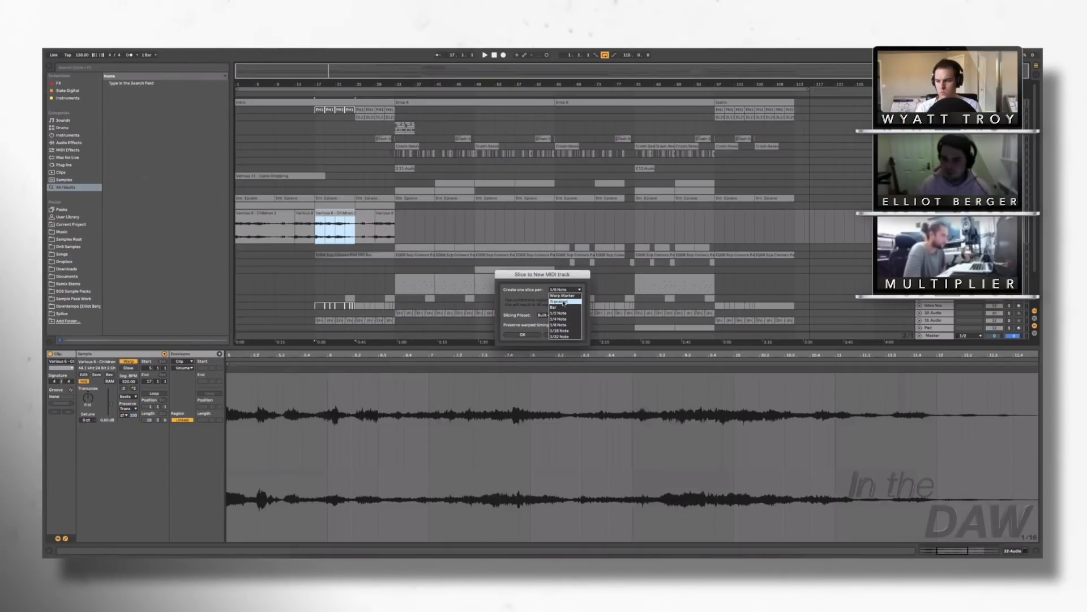
left_click(529, 302)
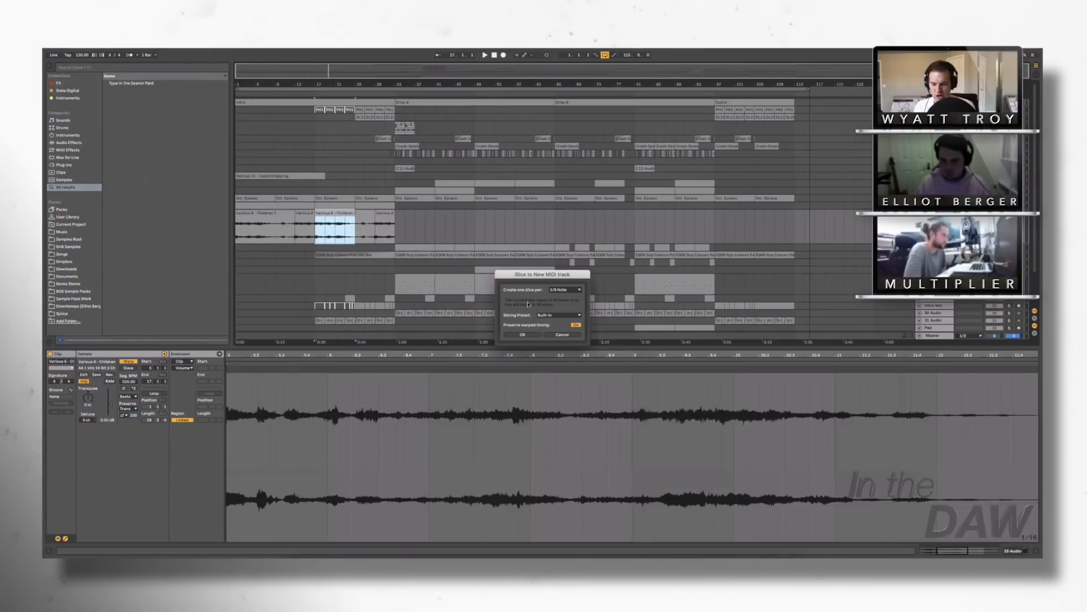
left_click(550, 336)
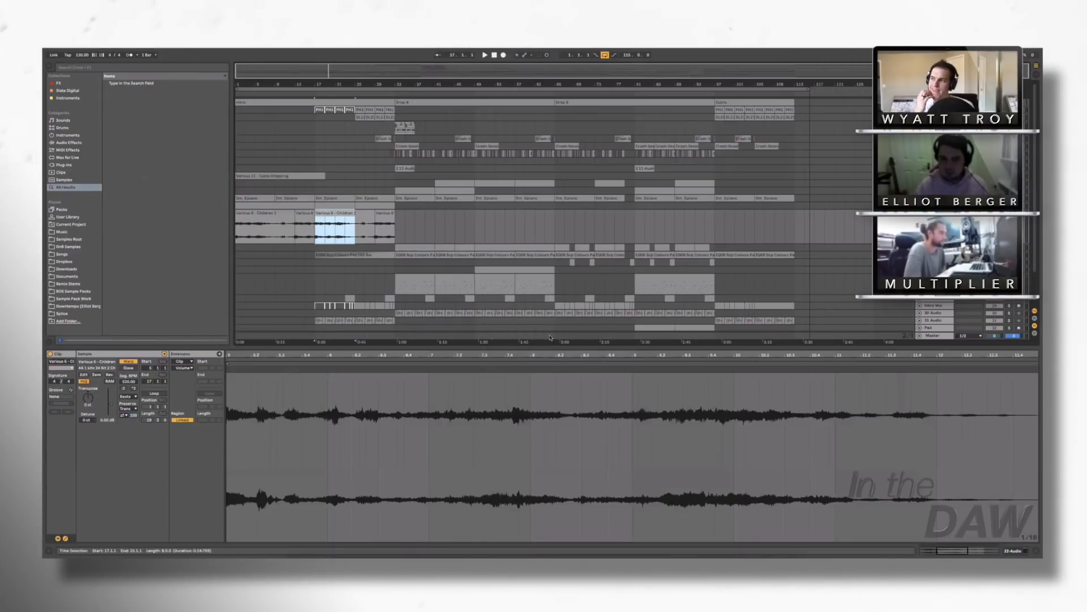
Step: Open the chopped vocal MIDI clip at the start of the drop and highlight all notes of one repeating slice
left_click(414, 284)
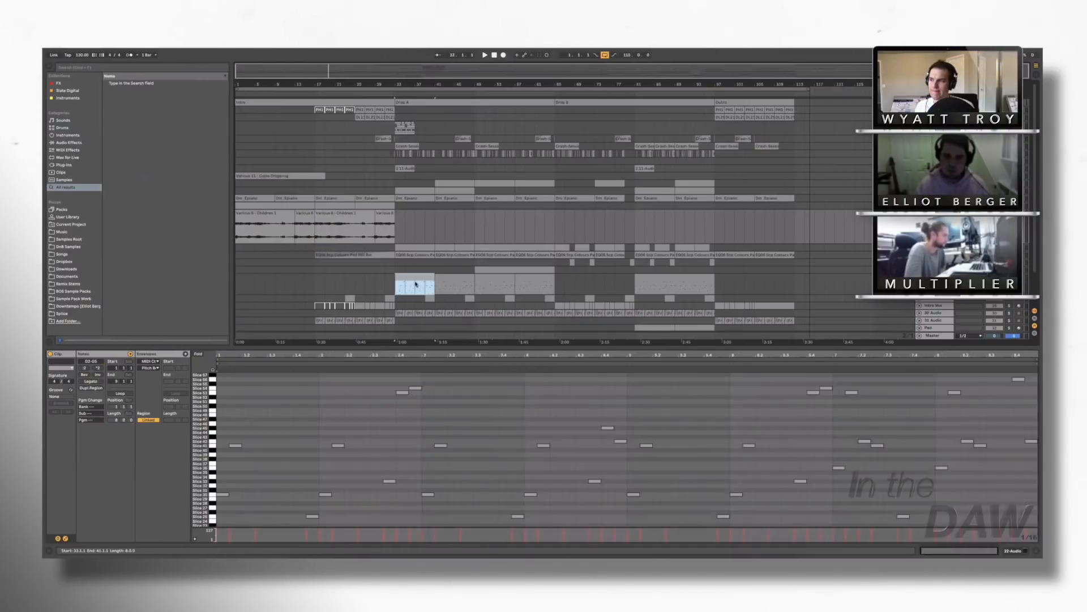
scroll(218, 480, "down", 5)
left_click(213, 370)
left_click(213, 428)
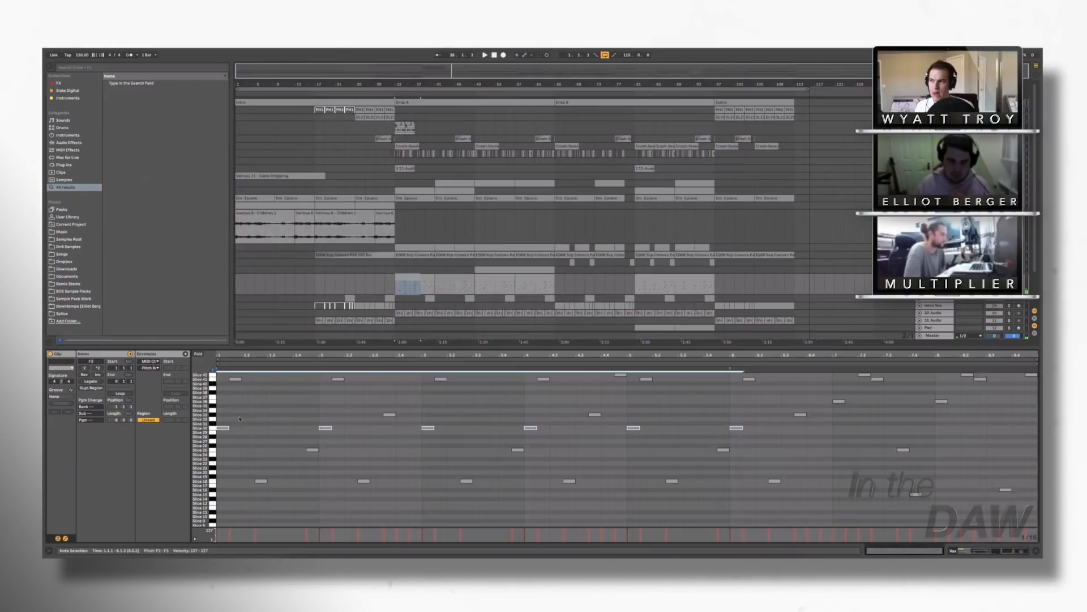
Step: Highlight the recurring slice-note pattern bar by bar across the first bars of the vocal clip, and clear the selection
scroll(233, 435, "up", 3)
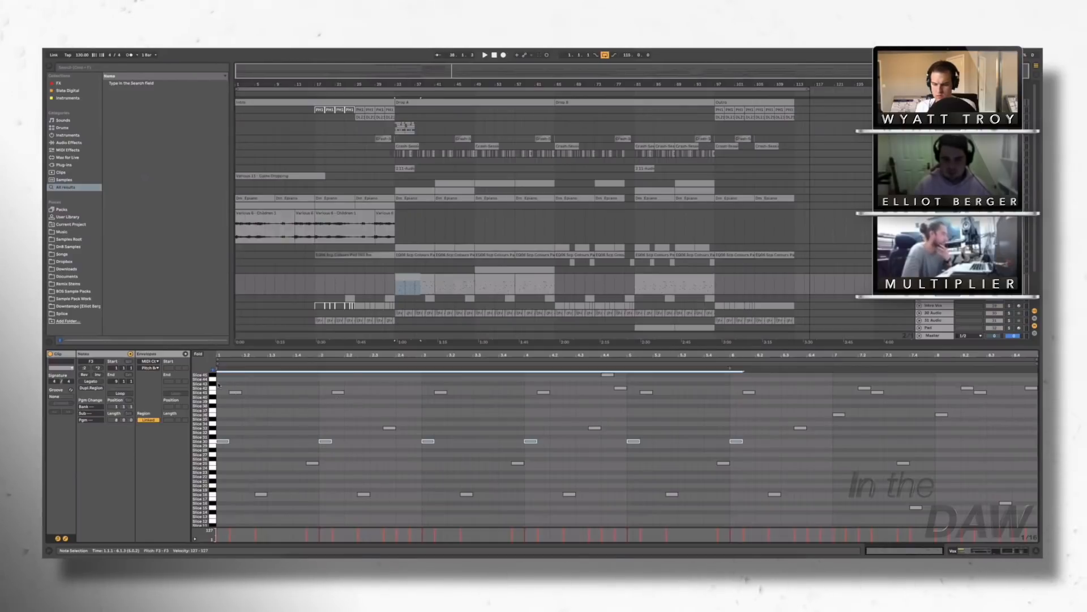
left_click_drag(221, 383, 262, 511)
left_click_drag(221, 382, 264, 512)
left_click_drag(358, 513, 319, 385)
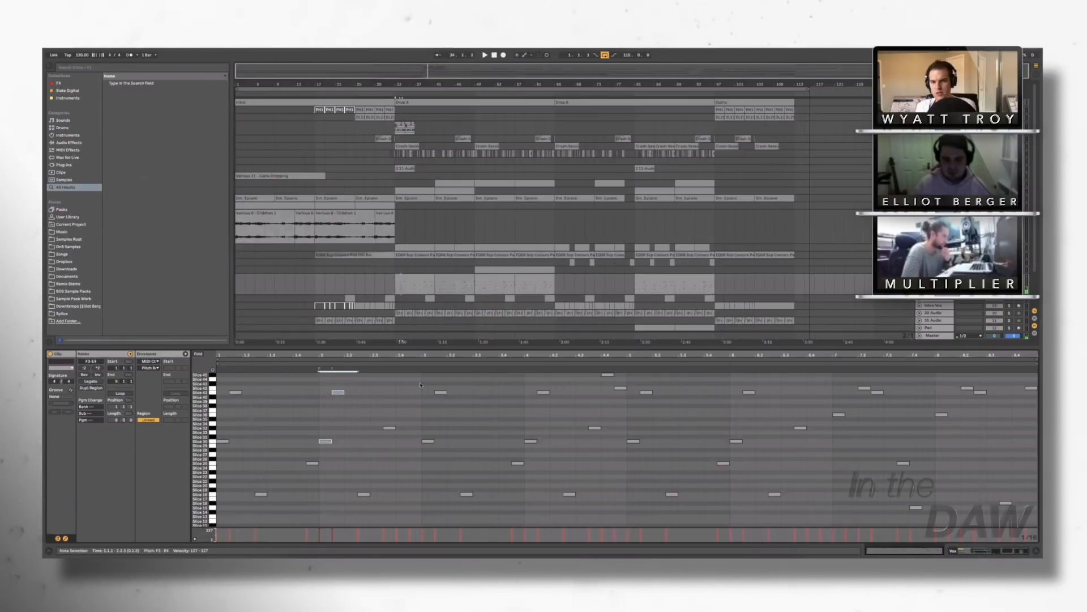
left_click_drag(419, 375, 474, 501)
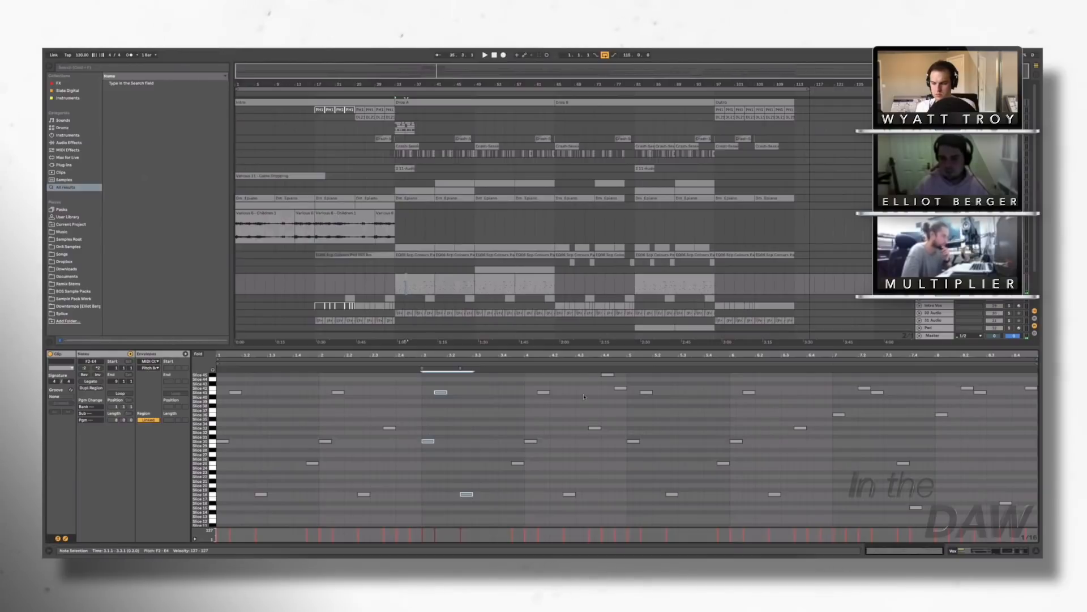
left_click_drag(587, 373, 626, 448)
left_click(672, 433)
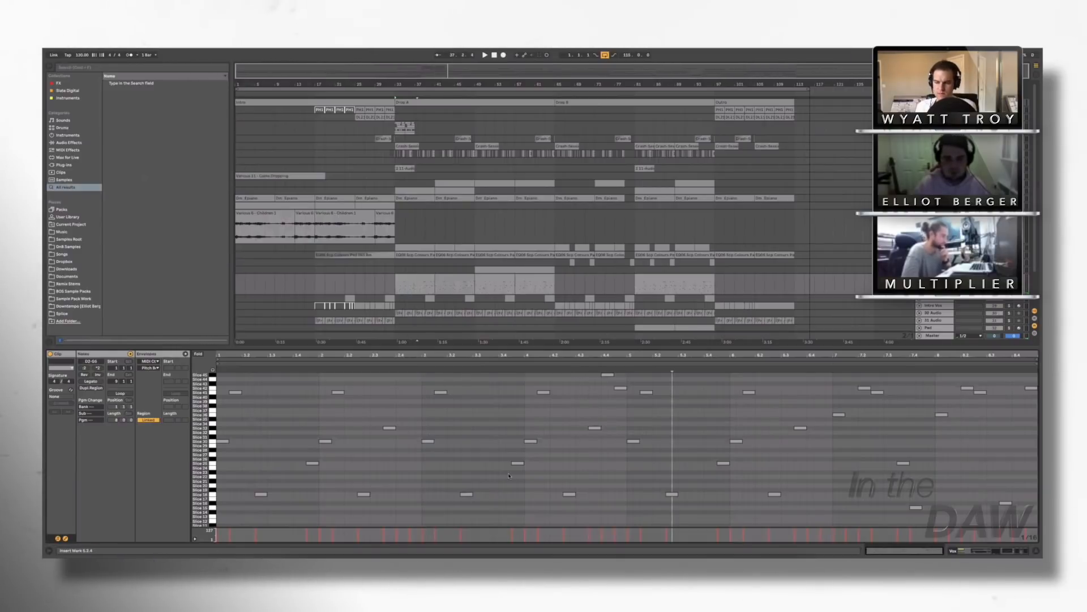
Step: Point out the single slice notes just before bars 4 and 2, and place the insert marker late in bar 2
left_click(518, 463)
left_click(312, 463)
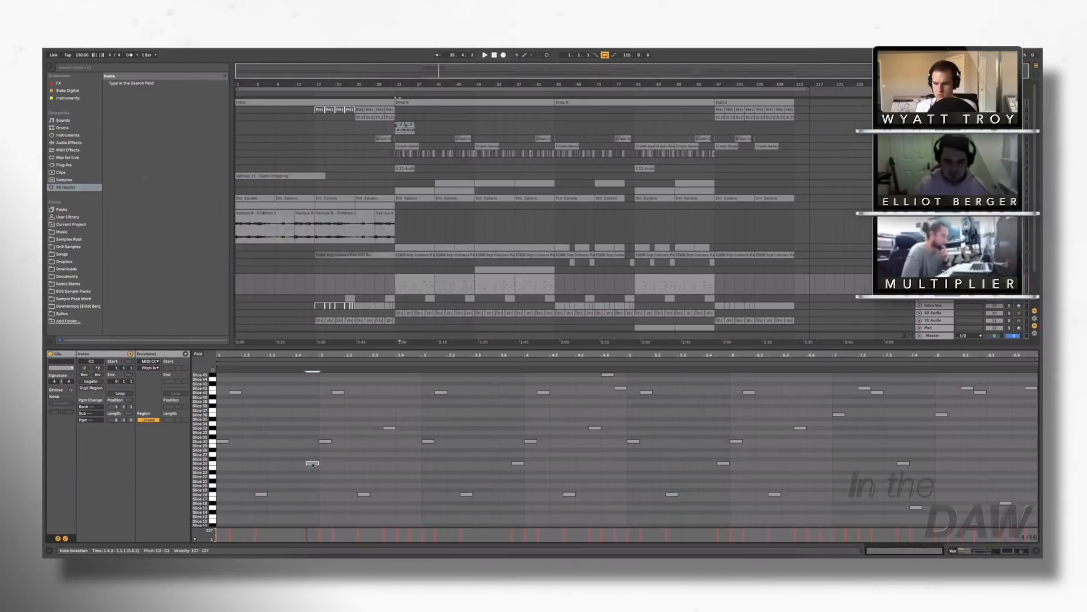
left_click(406, 465)
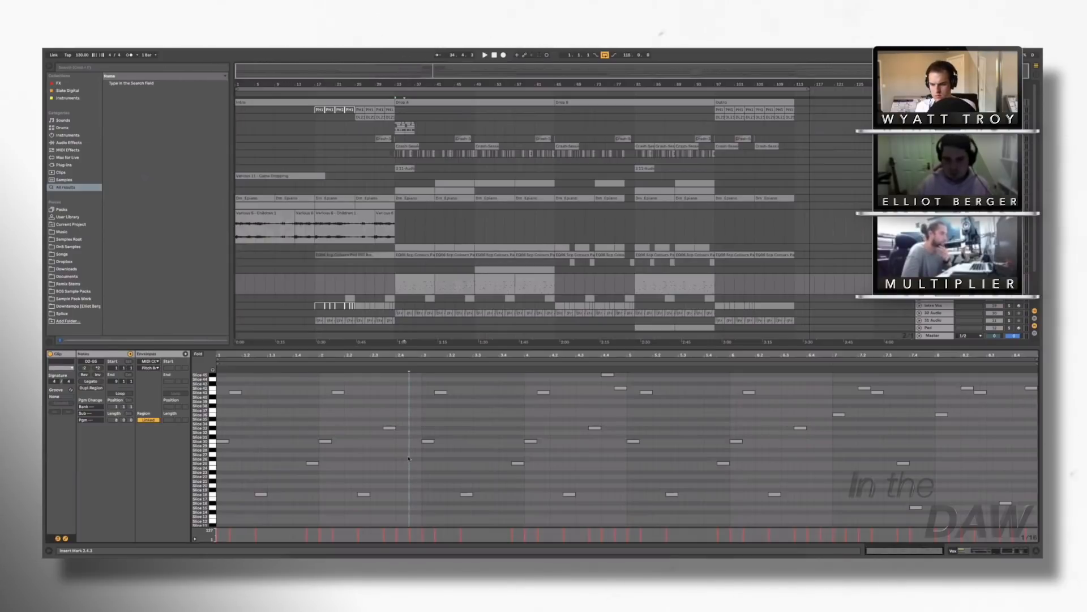
scroll(405, 465, "down", 2)
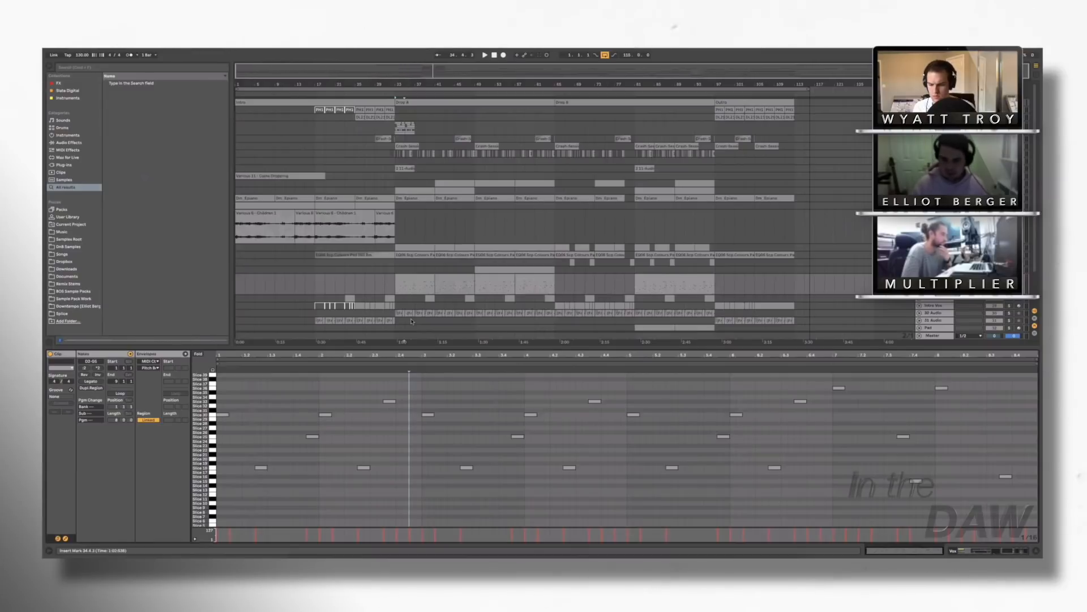
Step: View the vocal track's sliced sampler and effects chain, and return to the note view of the clip at the drop
key("shift+Tab")
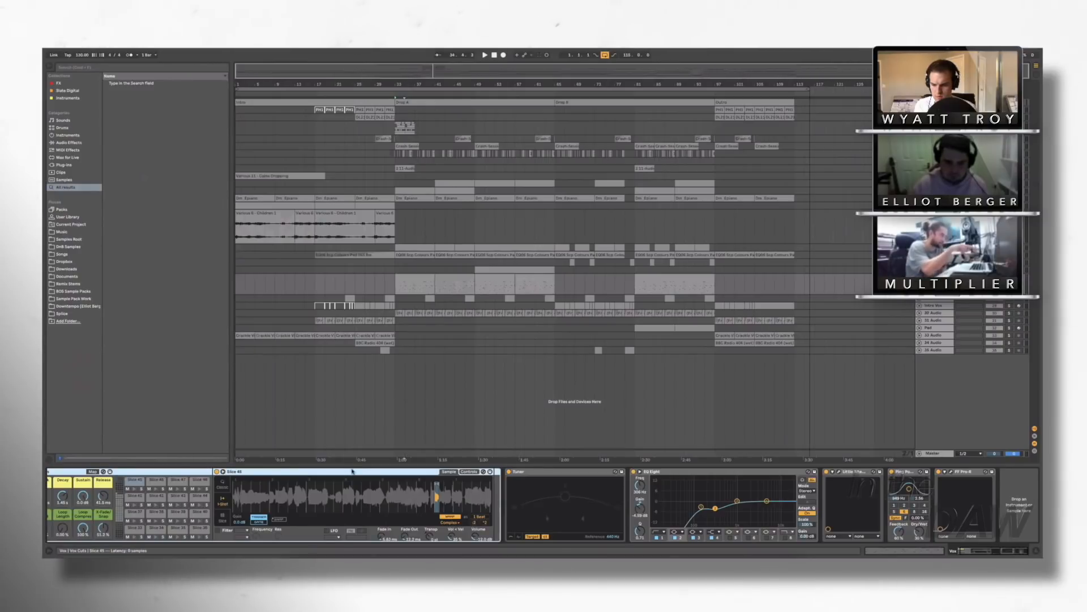
double_click(391, 288)
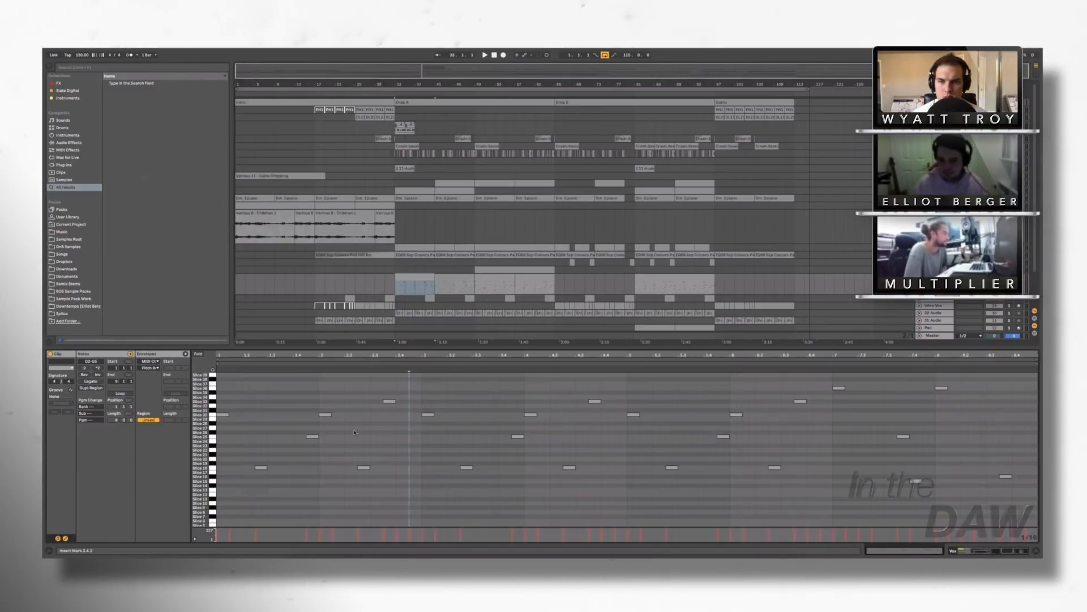
scroll(230, 423, "up", 3)
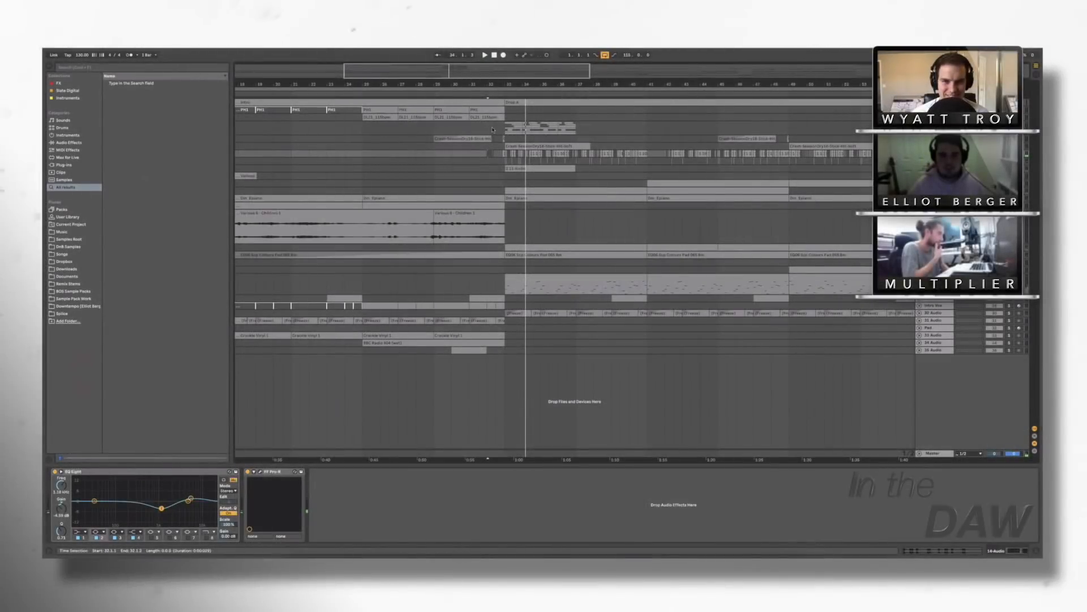
Step: Select the Drums group from bar 33 to 37, unfold its tracks, and fit the selection in the arrangement
left_click(487, 129)
left_click_drag(501, 129, 505, 130)
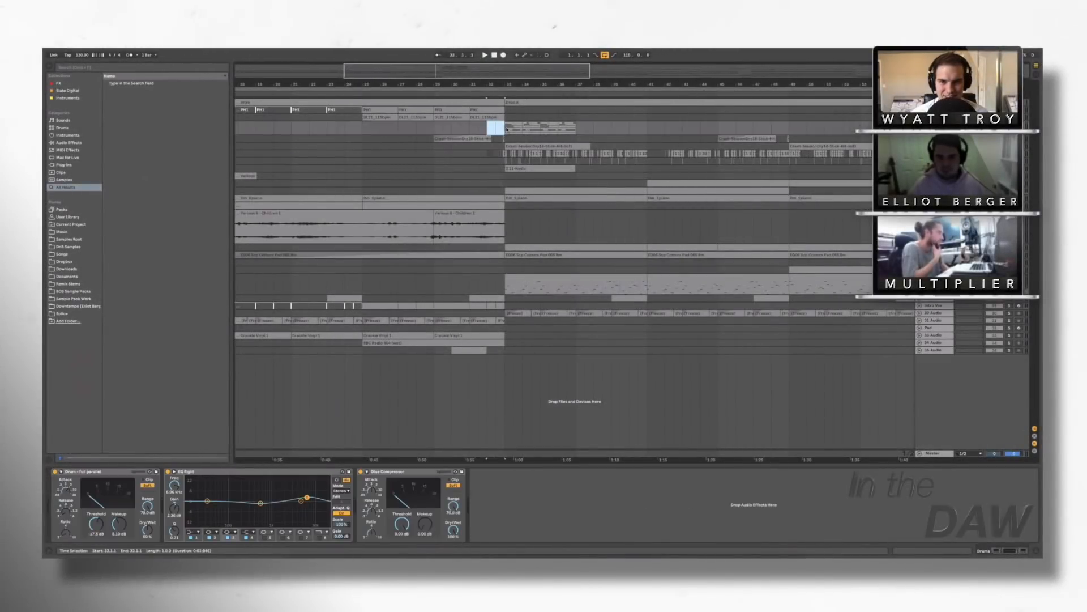
scroll(501, 130, "right", 1)
left_click(500, 131)
scroll(499, 132, "down", 1)
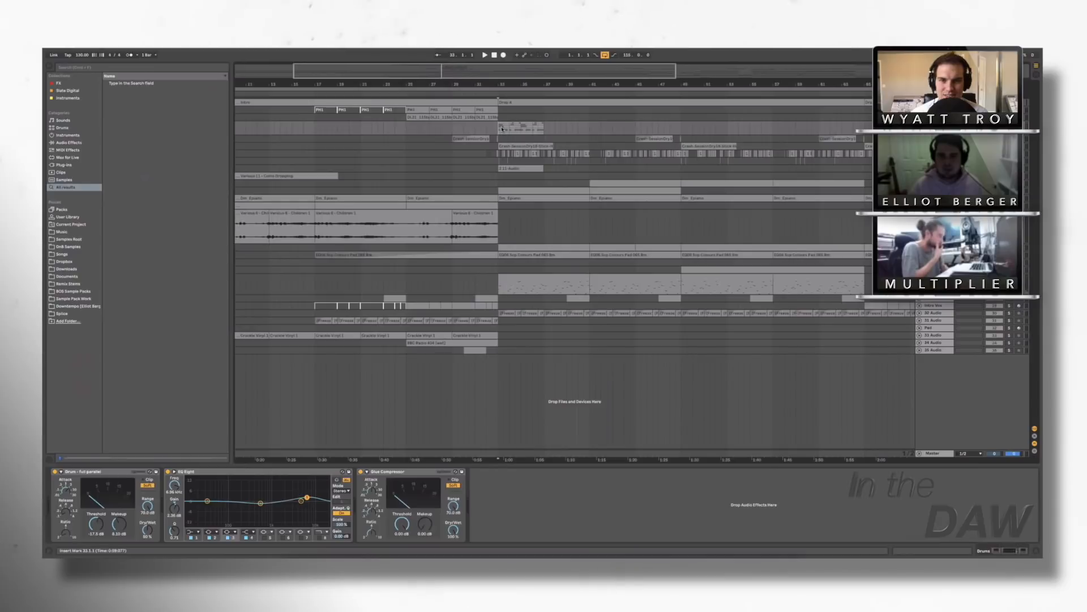
left_click(502, 126)
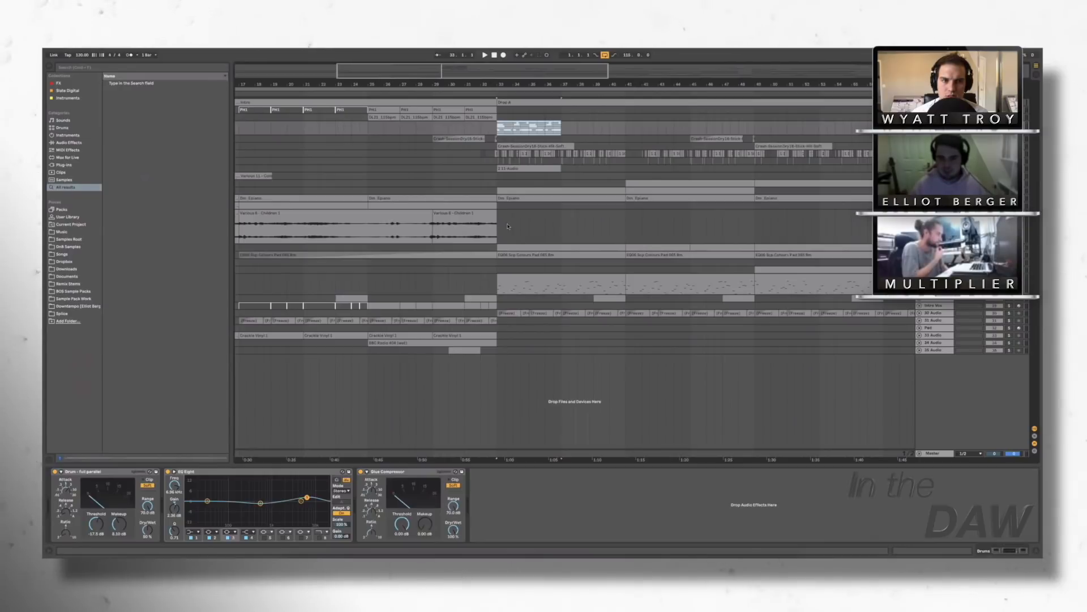
key("u")
key("z")
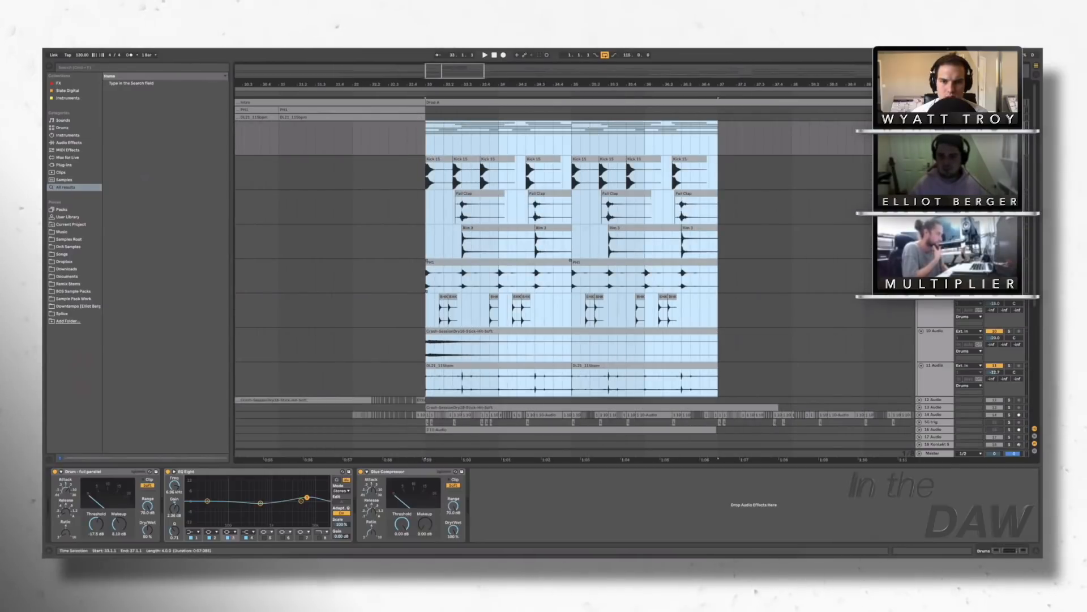
Step: Play the drum tracks from bar 33 through the four-bar drop section while reviewing the individual layers
left_click(429, 248)
key("space")
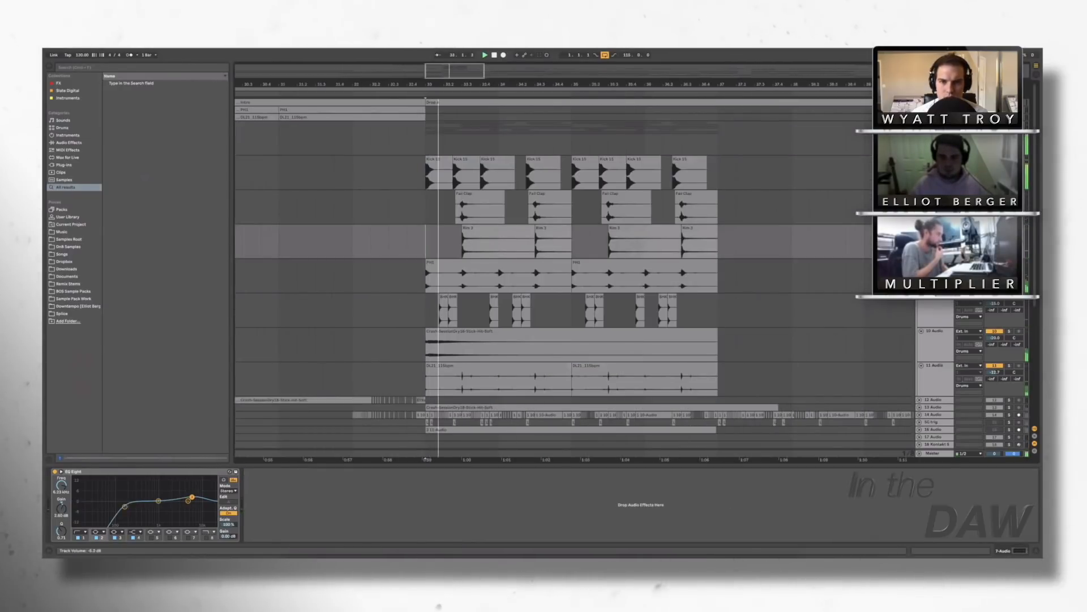
scroll(1000, 351, "down", 1)
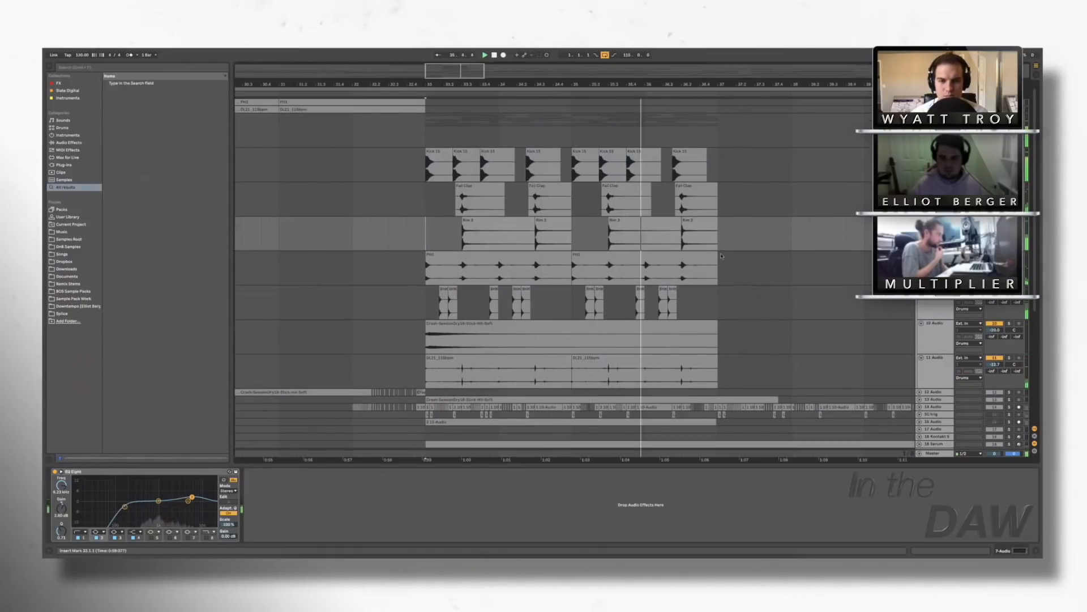
scroll(720, 254, "down", 1)
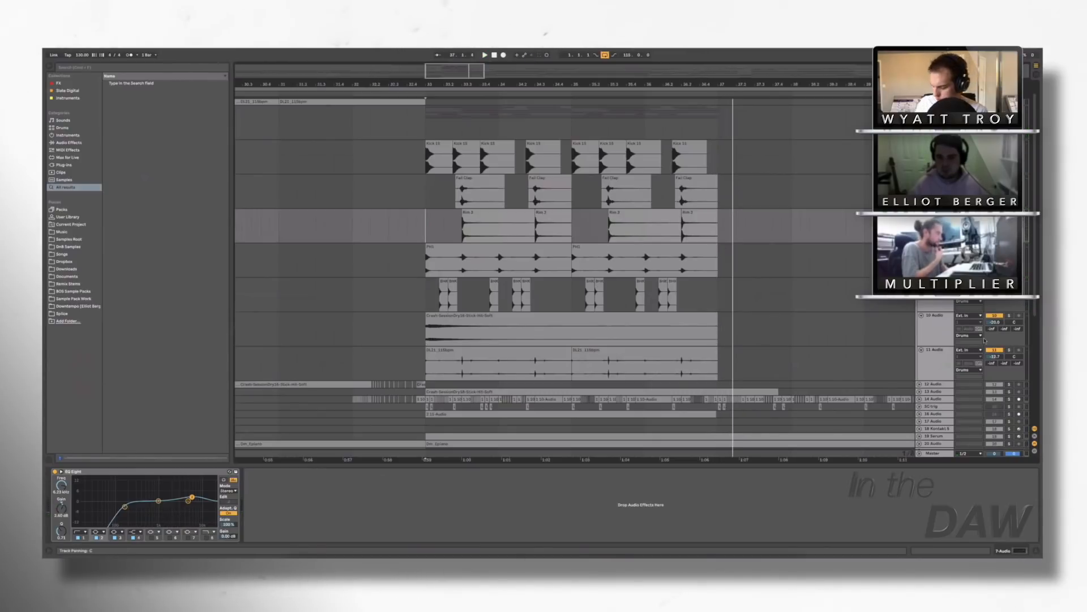
Step: Audition the 11 Audio loop from bar 33, and highlight the crash clip on the 10 Audio track
left_click(425, 367)
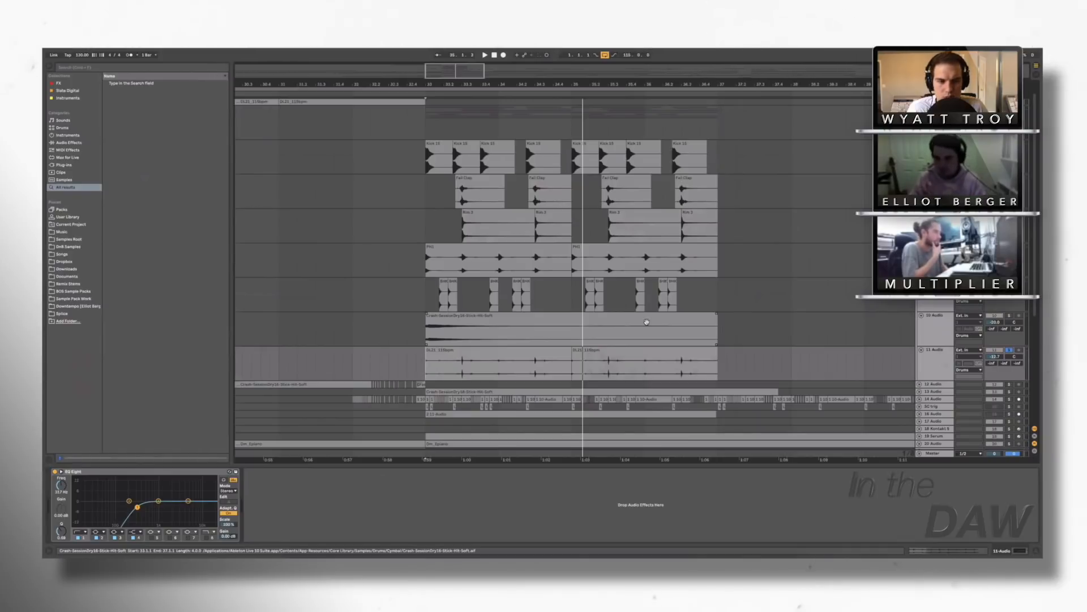
left_click(479, 326)
left_click_drag(431, 334, 718, 335)
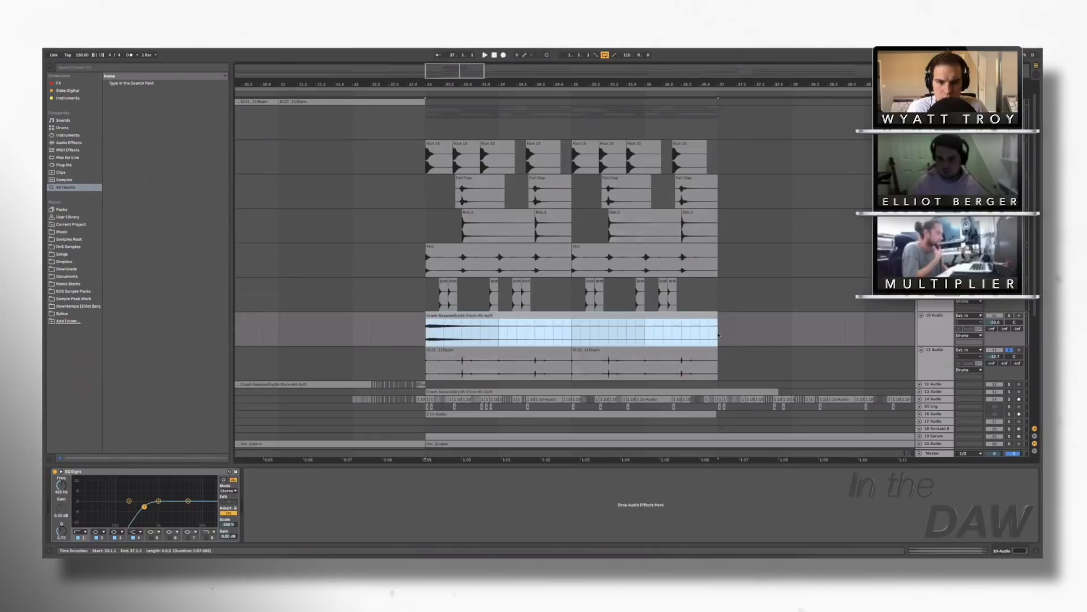
left_click(446, 336)
left_click_drag(453, 335, 525, 335)
left_click(534, 335)
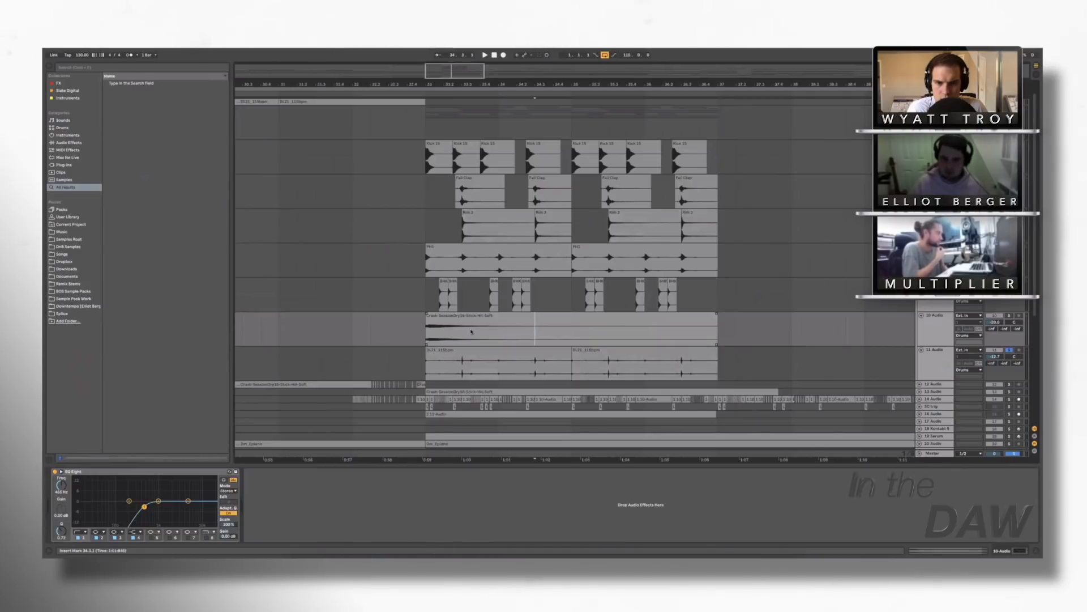
Step: Unfold the 14 Audio track and inspect its chopped drum edits around the transition into bar 33
scroll(471, 331, "down", 5)
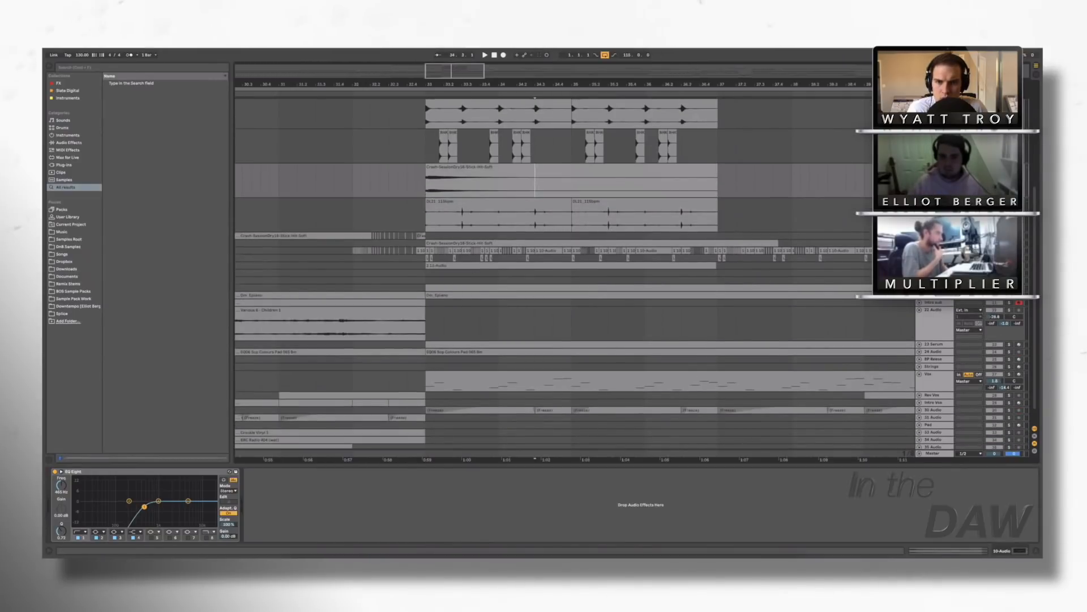
left_click(920, 250)
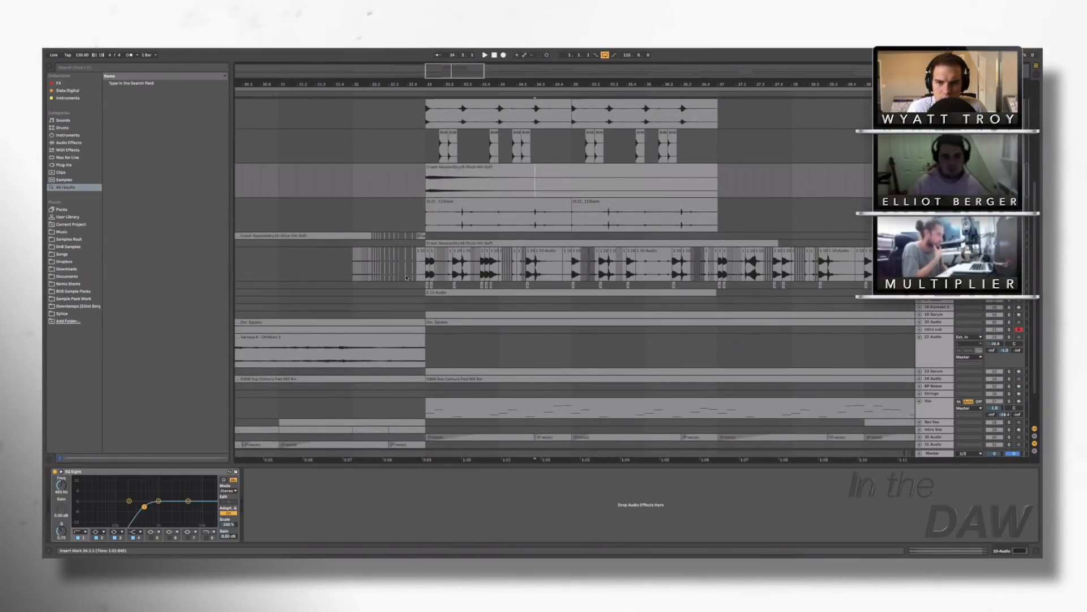
scroll(414, 278, "up", 4)
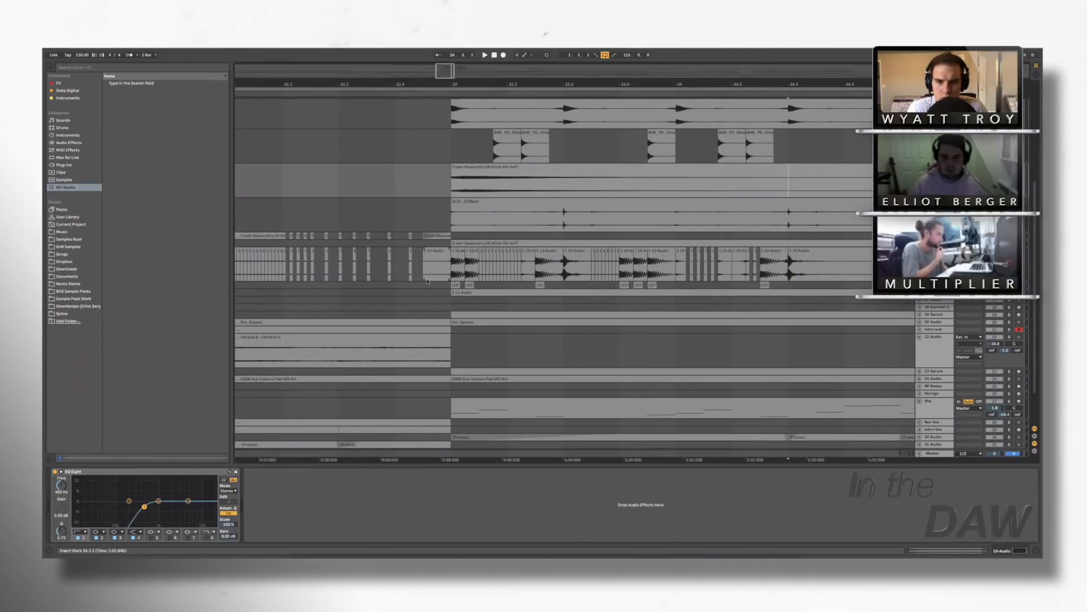
Step: Select the kick slice at the start of bar 33 on the 14 Audio track and examine the surrounding chopped slices
scroll(428, 281, "down", 1)
scroll(414, 272, "up", 2)
left_click(468, 251)
scroll(484, 283, "up", 2)
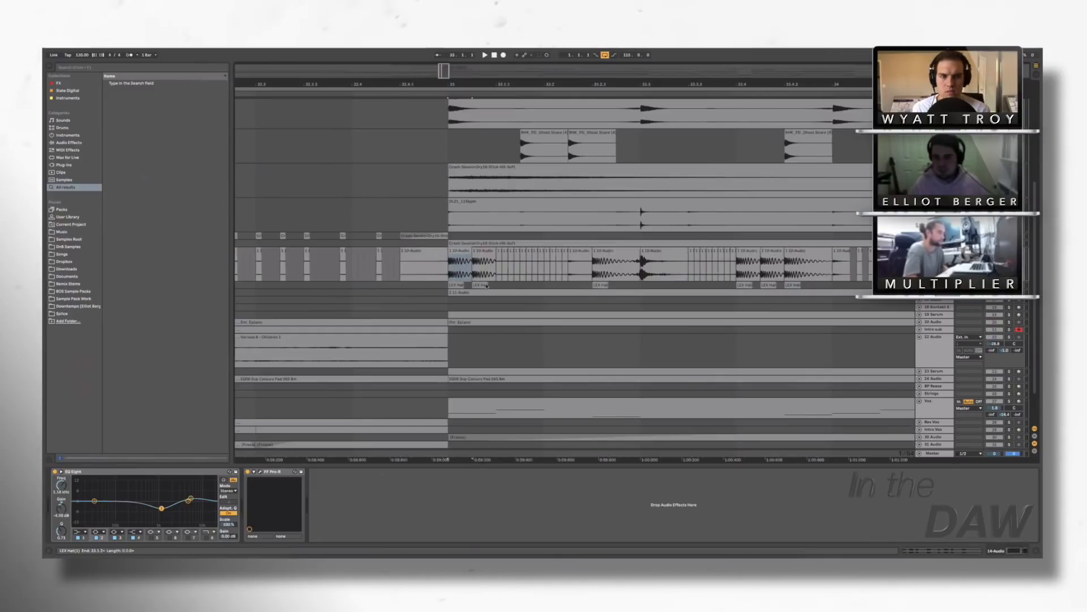
scroll(497, 291, "down", 1)
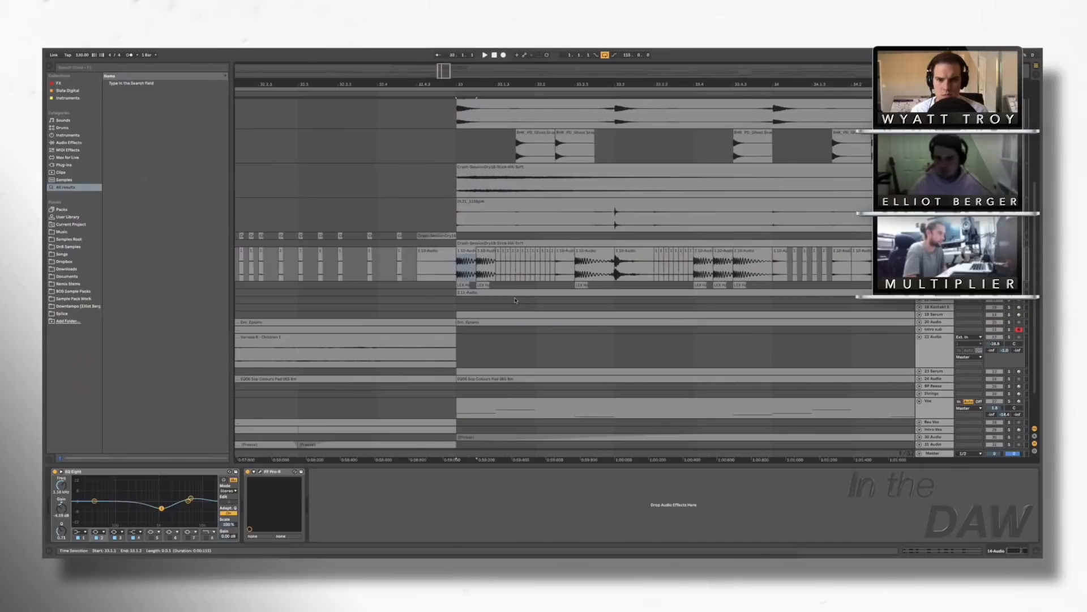
scroll(620, 292, "down", 1)
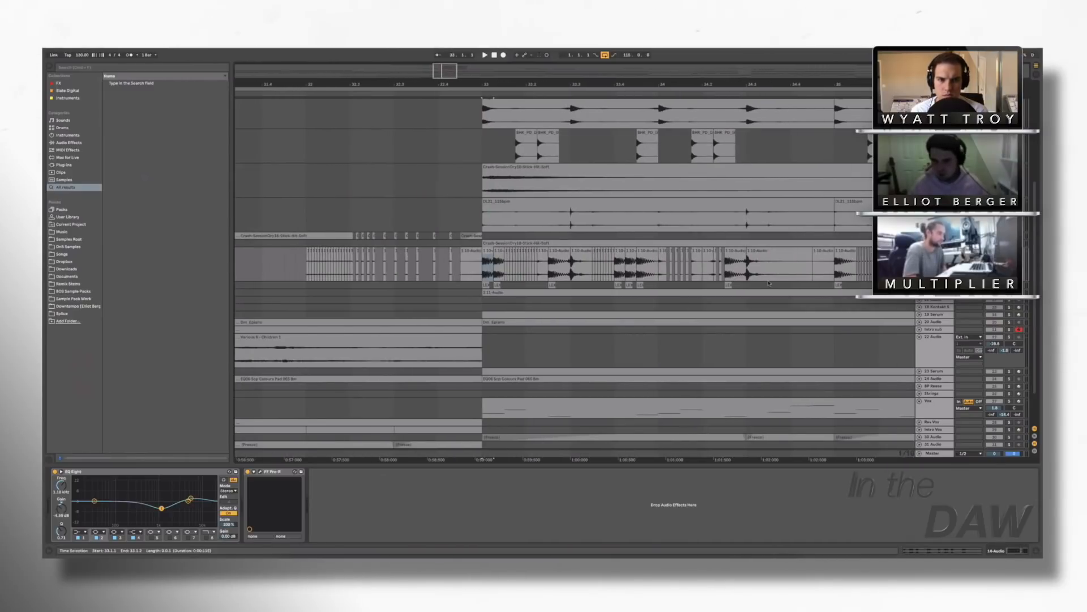
scroll(513, 278, "up", 1)
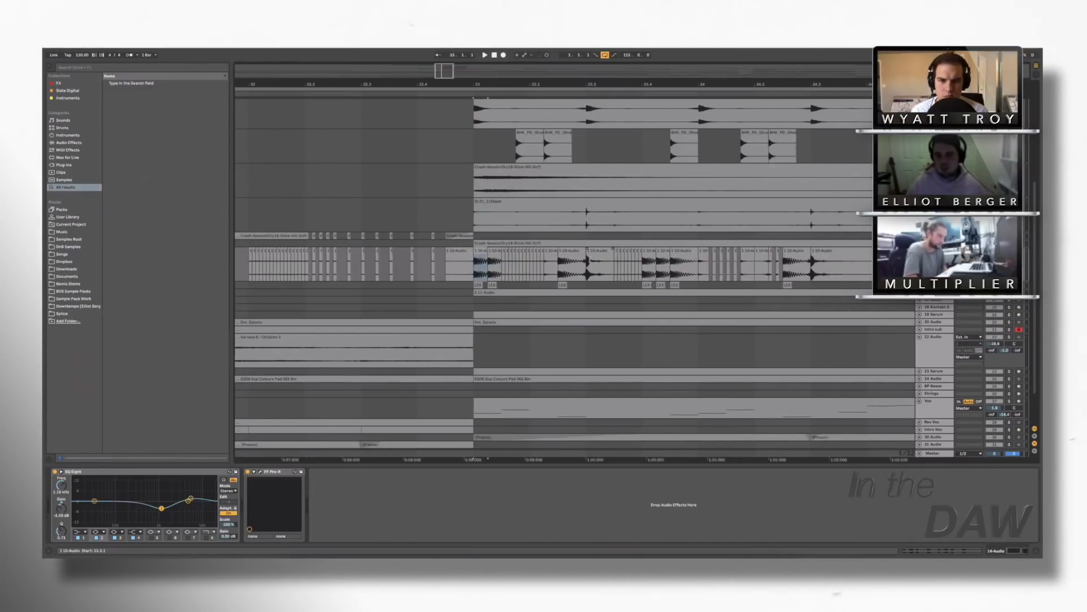
Step: Highlight the snare slices on the 14 Audio track, including the long one with its tail at 34.3
left_click(587, 261)
scroll(592, 260, "down", 2)
left_click(614, 258)
scroll(474, 261, "up", 2)
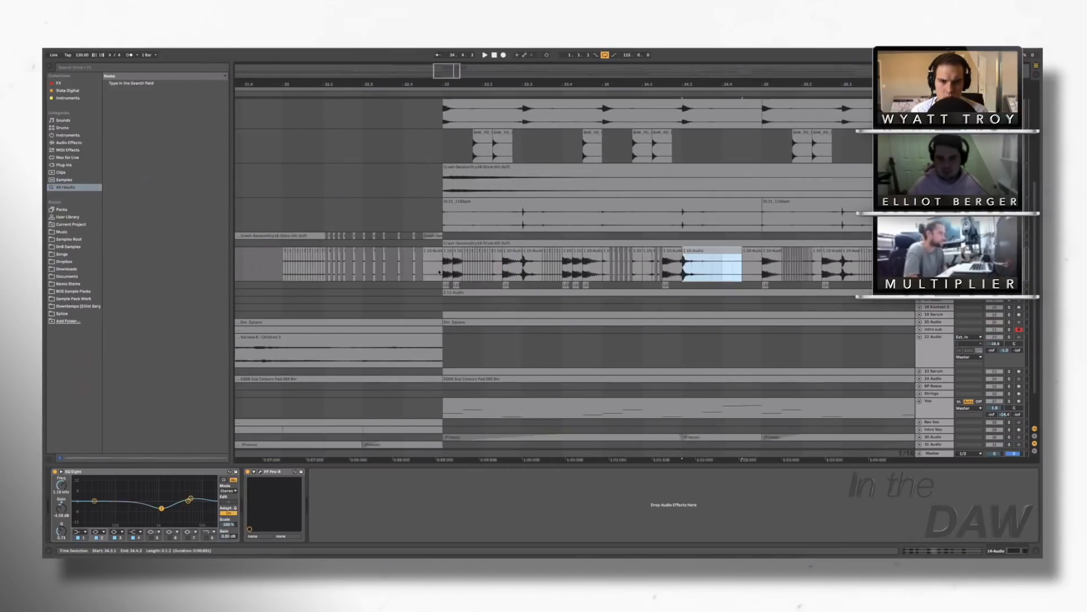
scroll(463, 262, "up", 2)
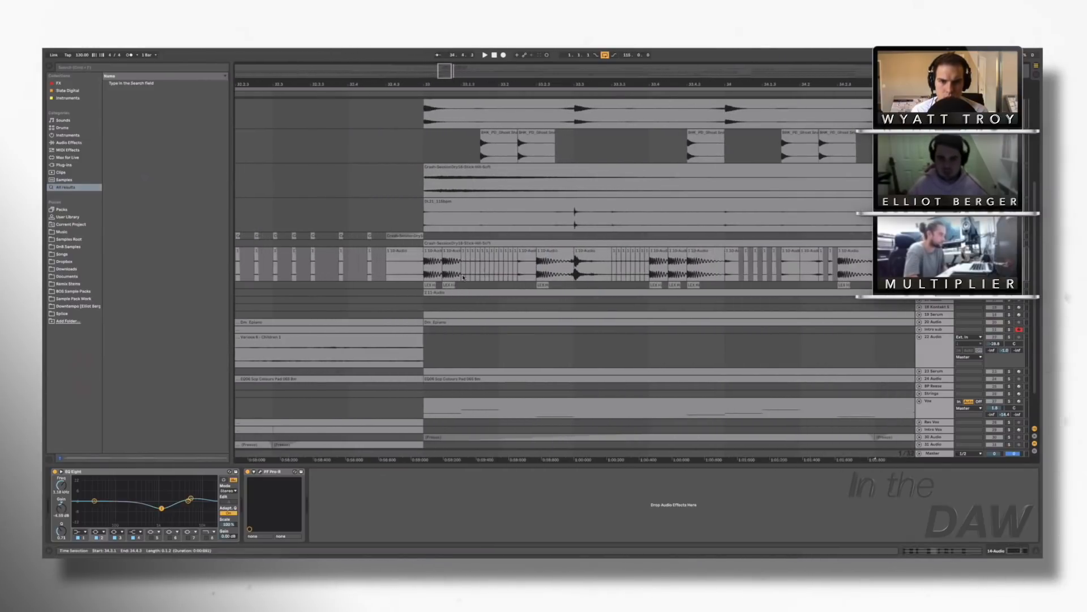
Step: Select the first tiny stutter slice after the two opening kicks, at 33.1.3, and audition it
scroll(460, 266, "up", 2)
left_click(463, 262)
scroll(461, 259, "up", 2)
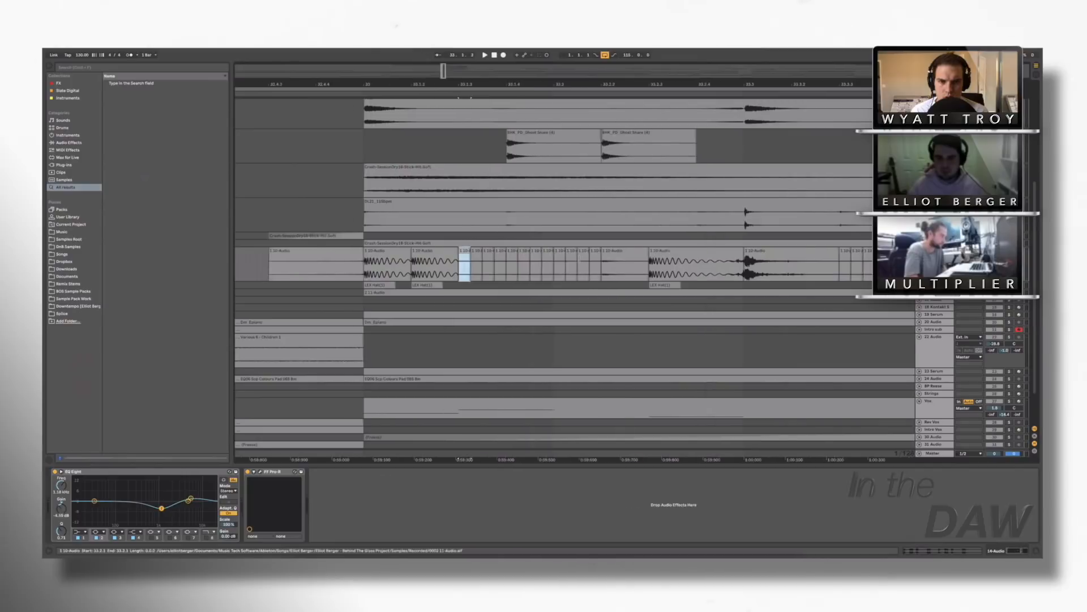
key("space")
Step: Select the kick slice at 33.4 on the 14 Audio track and audition the pattern from there
scroll(500, 260, "down", 2)
scroll(509, 261, "right", 4)
left_click(566, 273)
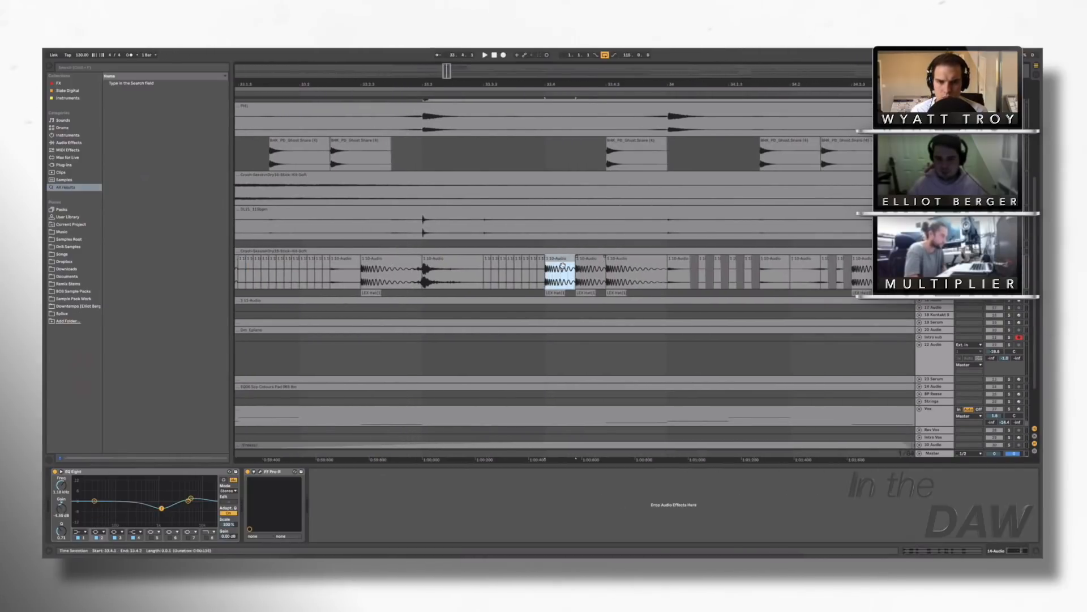
key("space")
key("space")
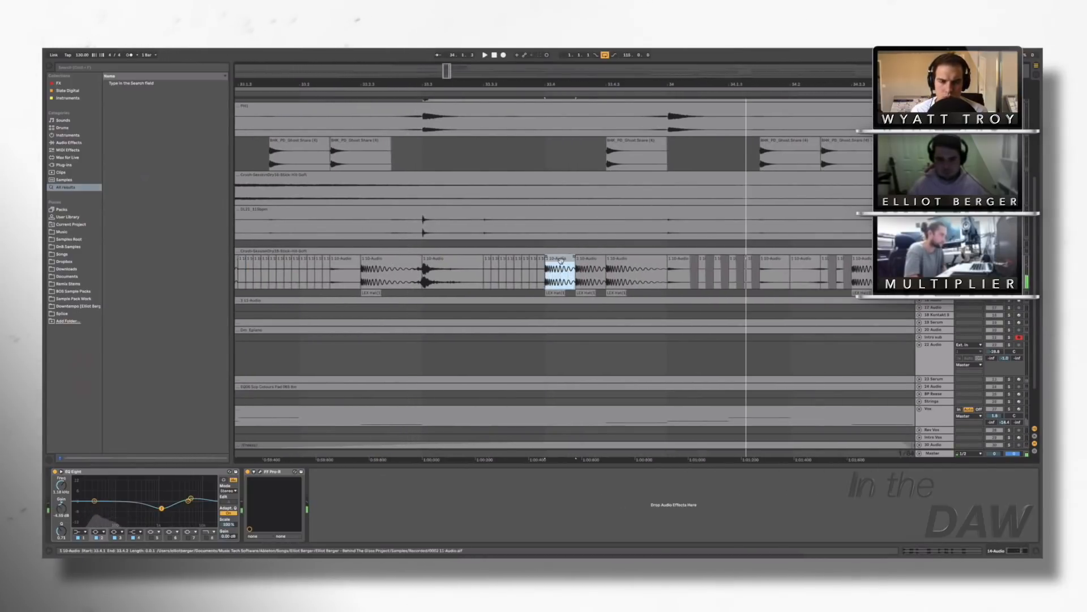
Step: Open the kick slice at 33.4 in the clip editor and compare its transposition with the next two kick slices
double_click(559, 258)
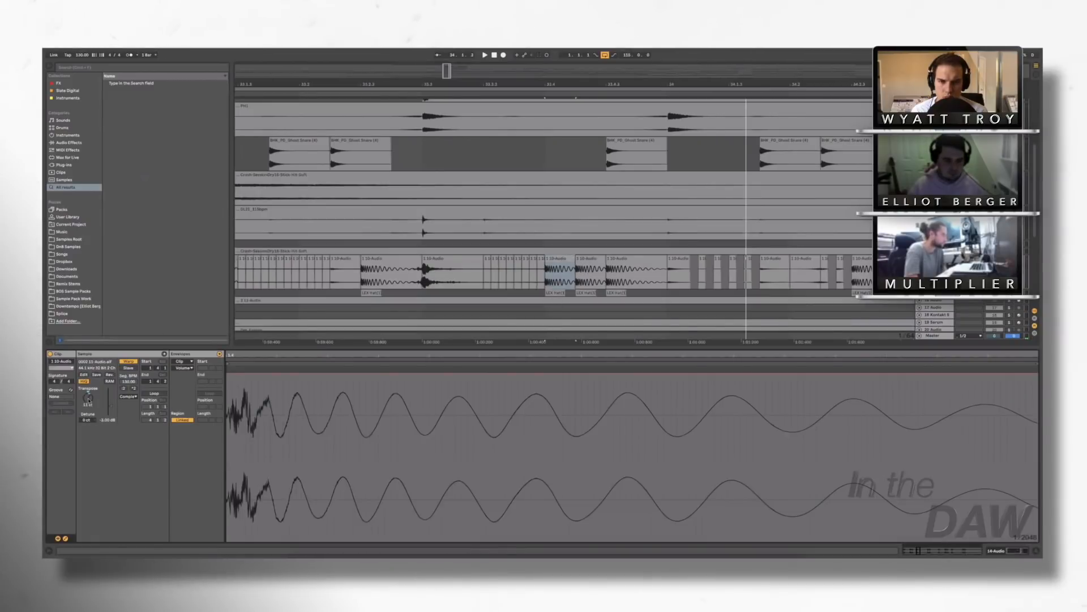
left_click(580, 261)
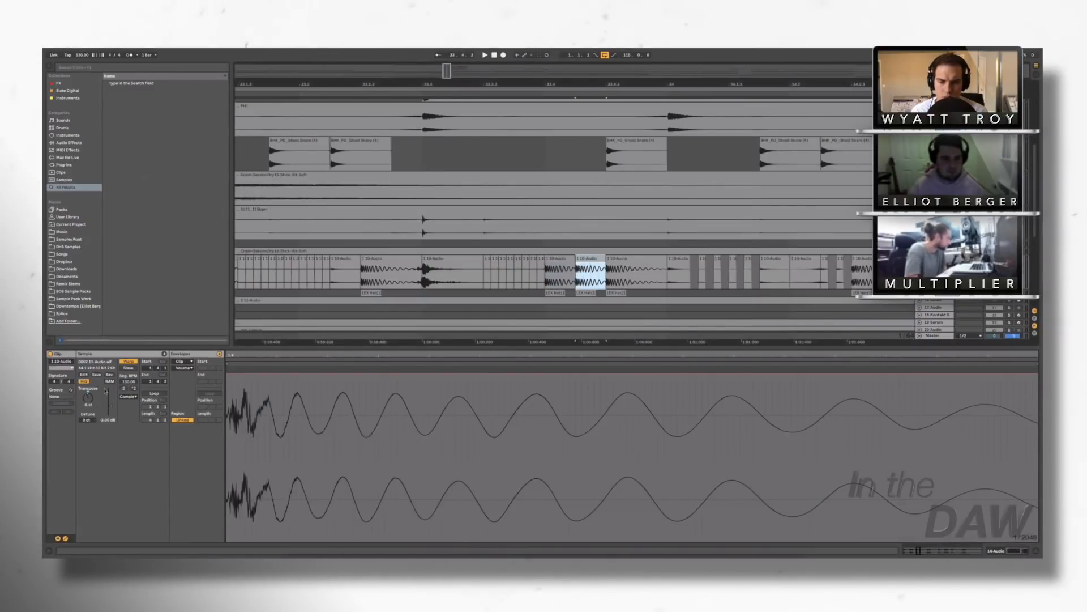
left_click(617, 259)
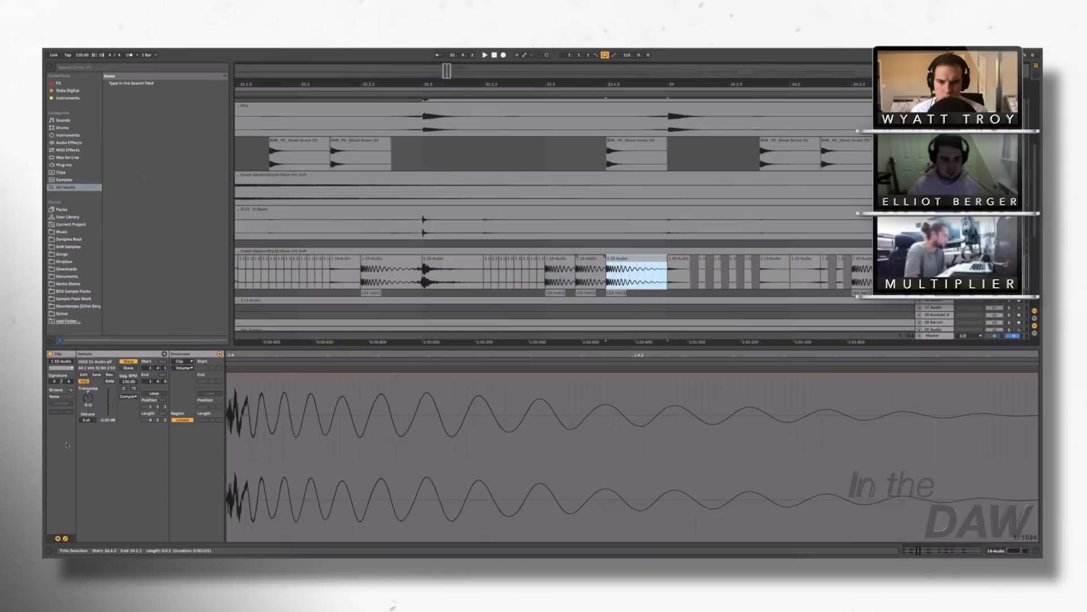
Step: Copy the kick slice just before 34.3 onto the empty track directly below
scroll(618, 258, "right", 3)
key("super+t")
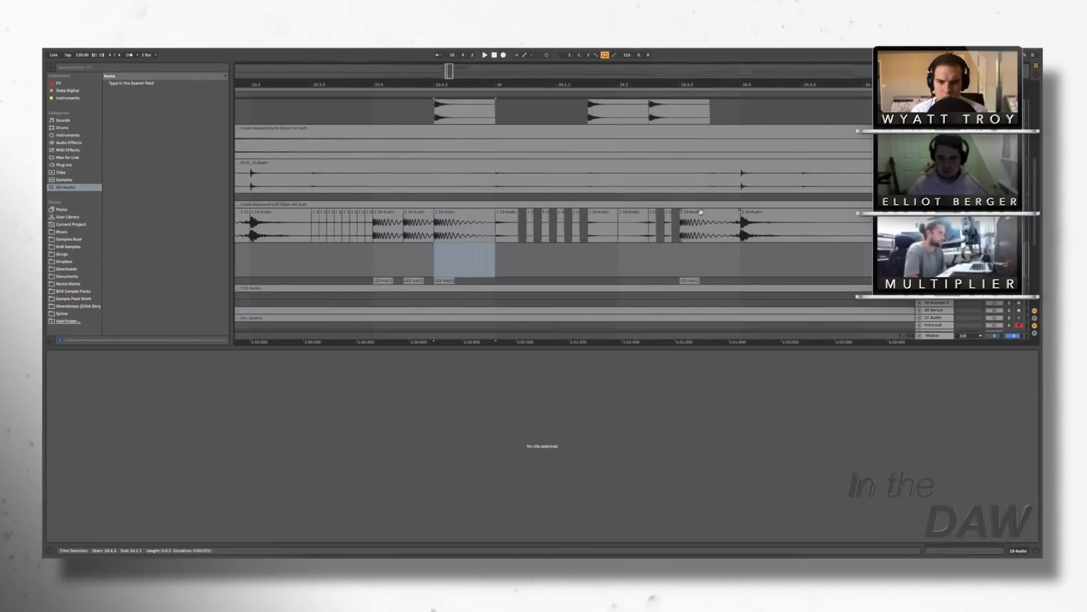
left_click(701, 212)
left_click_drag(698, 213, 696, 255)
scroll(1041, 219, "down", 1)
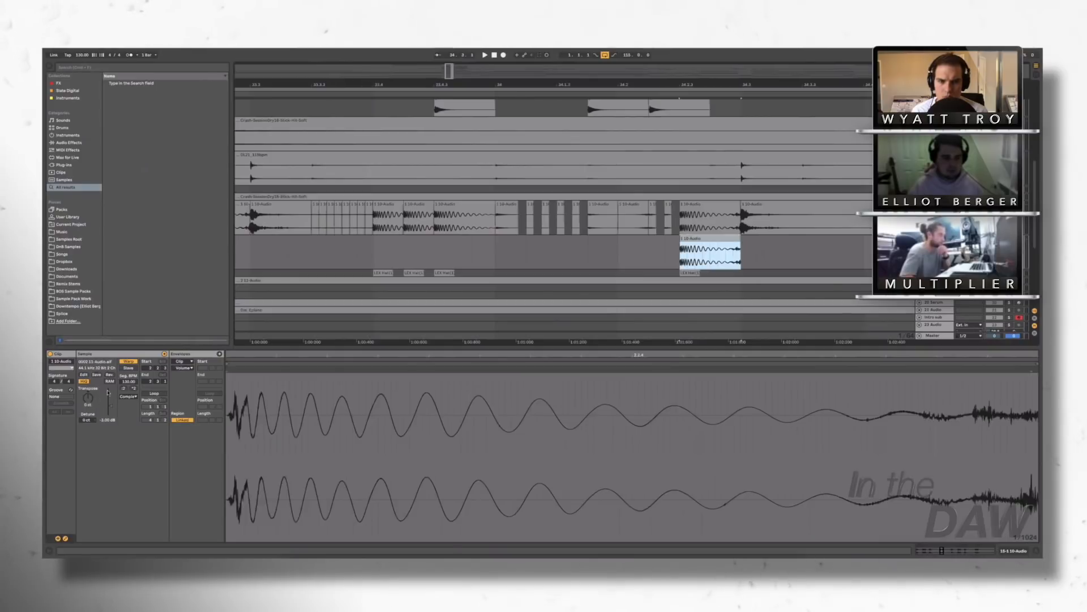
Step: Consolidate the copied kick slice, set its segment BPM to 247, and audition it
key("ctrl+j")
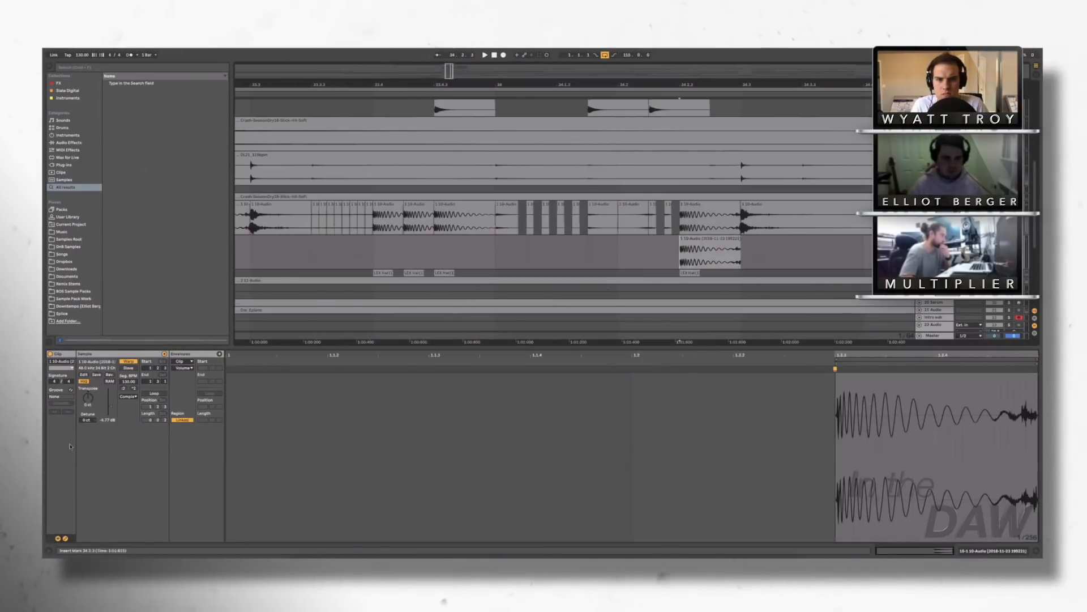
left_click(704, 240)
left_click_drag(129, 382, 129, 299)
key("space")
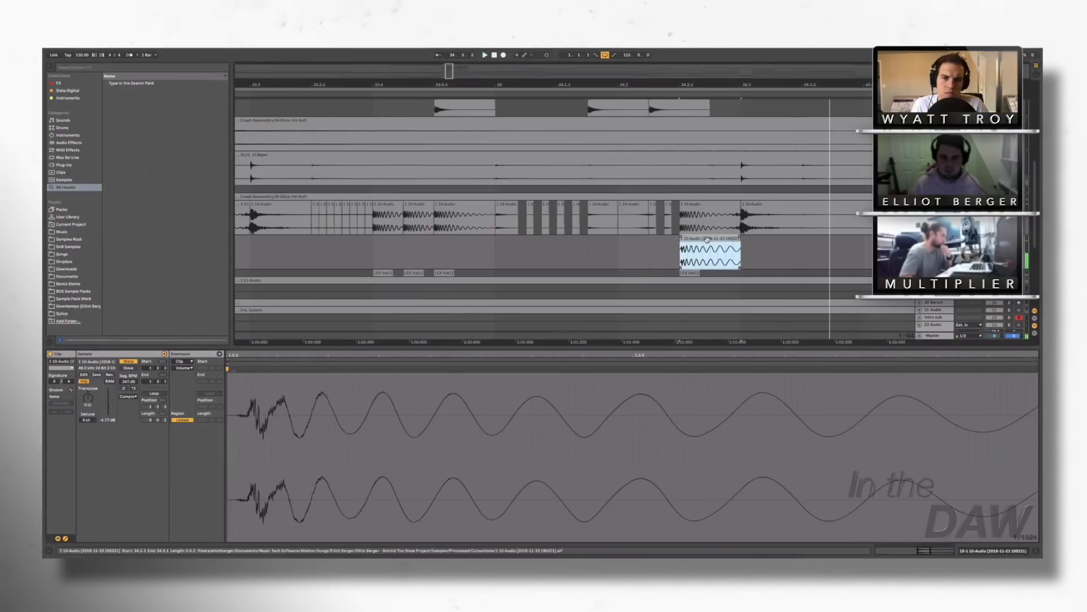
Step: Reverse the copied kick slice and check its waveform against the rest of the drum pattern
key("r")
left_click(672, 244)
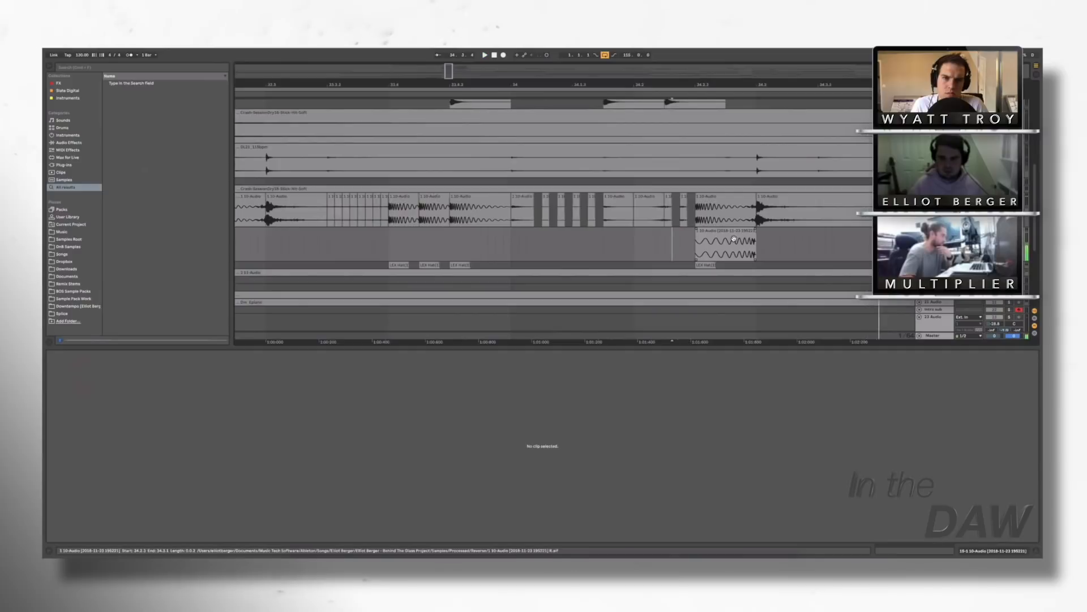
scroll(731, 237, "down", 3)
left_click(729, 237)
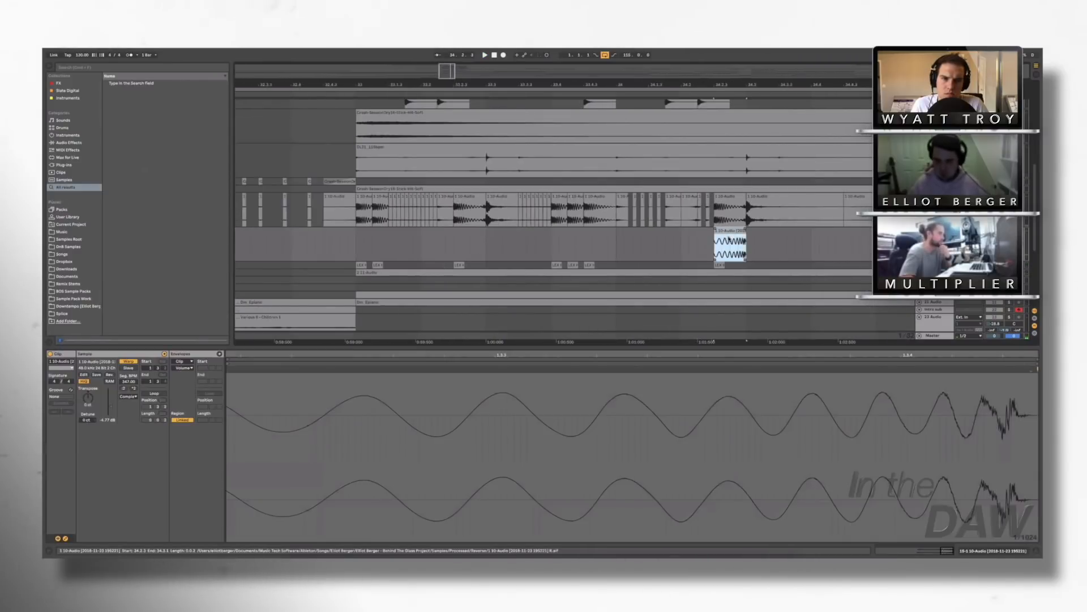
Step: Copy the snare slice at 34.3 to the track below and chop its tail into tiny repeated slices
key("shift+Tab")
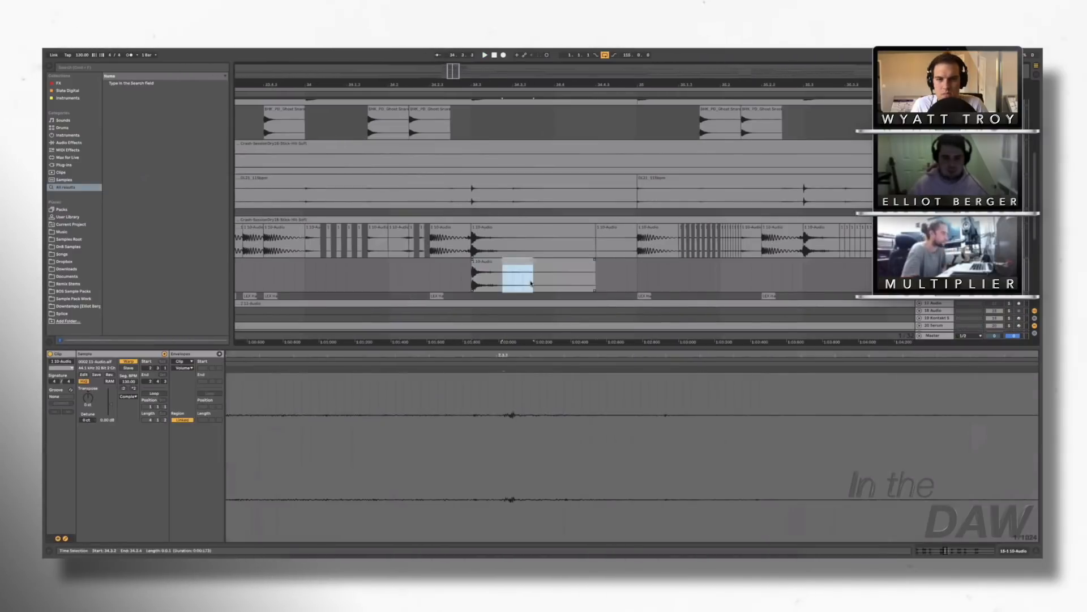
scroll(515, 283, "up", 3)
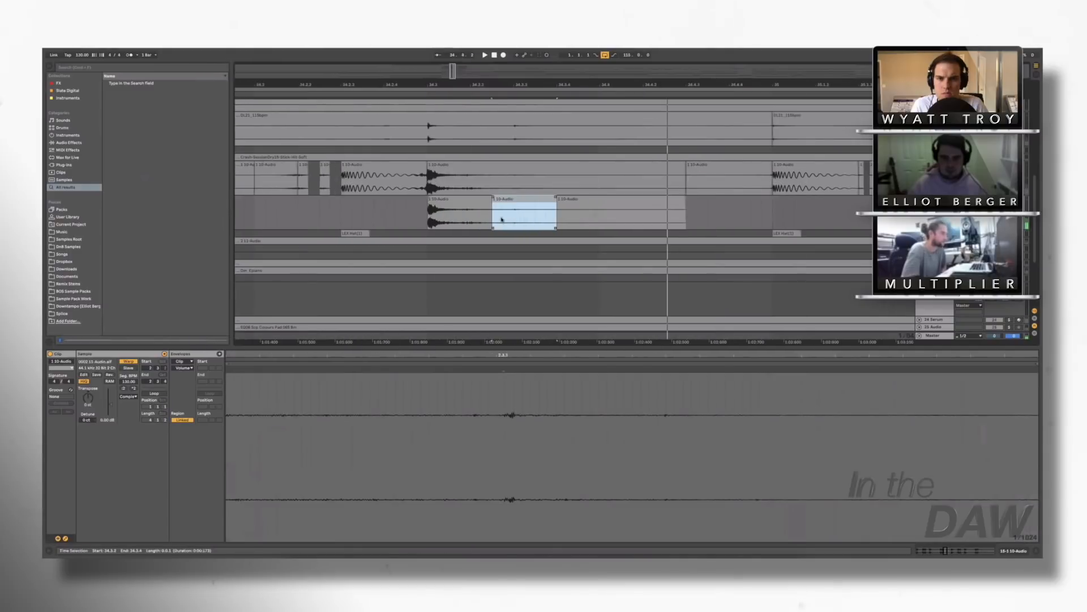
scroll(512, 219, "up", 3)
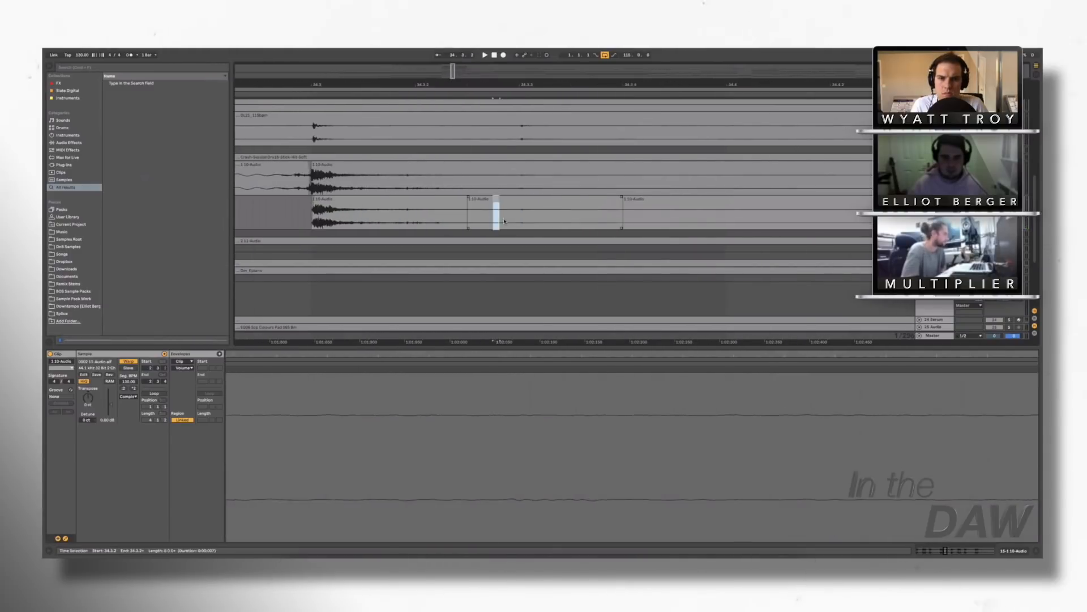
left_click(415, 220)
scroll(436, 221, "down", 3)
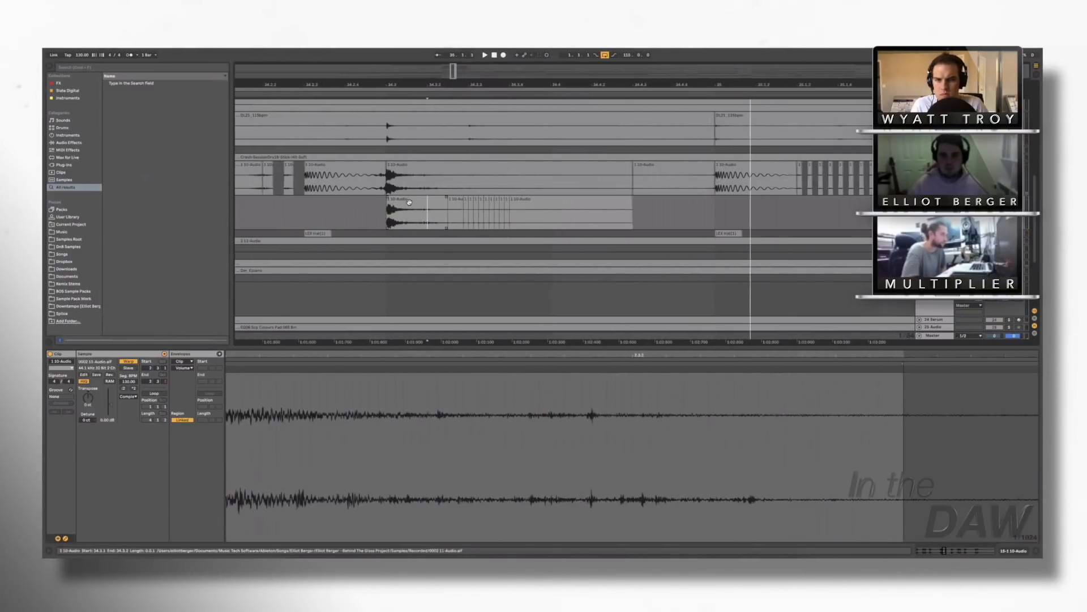
Step: Delete the copied snare slice and all its chopped tail slices from the track below
left_click(410, 201)
left_click(551, 203, "shift")
key("Delete")
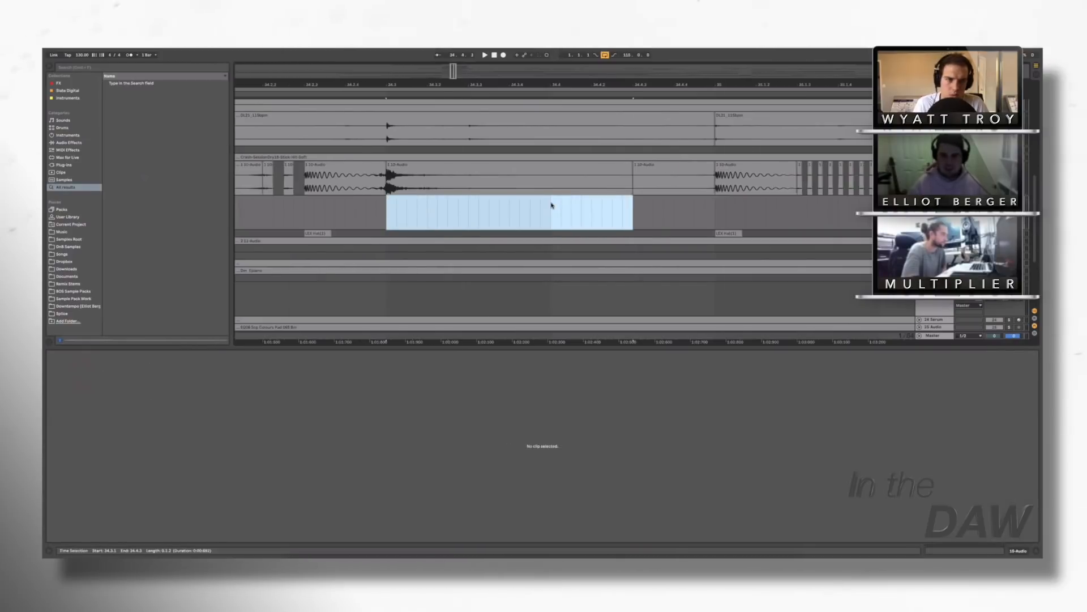
Step: Inspect the stuttered slices in bar 35 of the chopped drum track and select the slice following them at 35.2.2
scroll(551, 205, "down", 2)
scroll(580, 204, "down", 1)
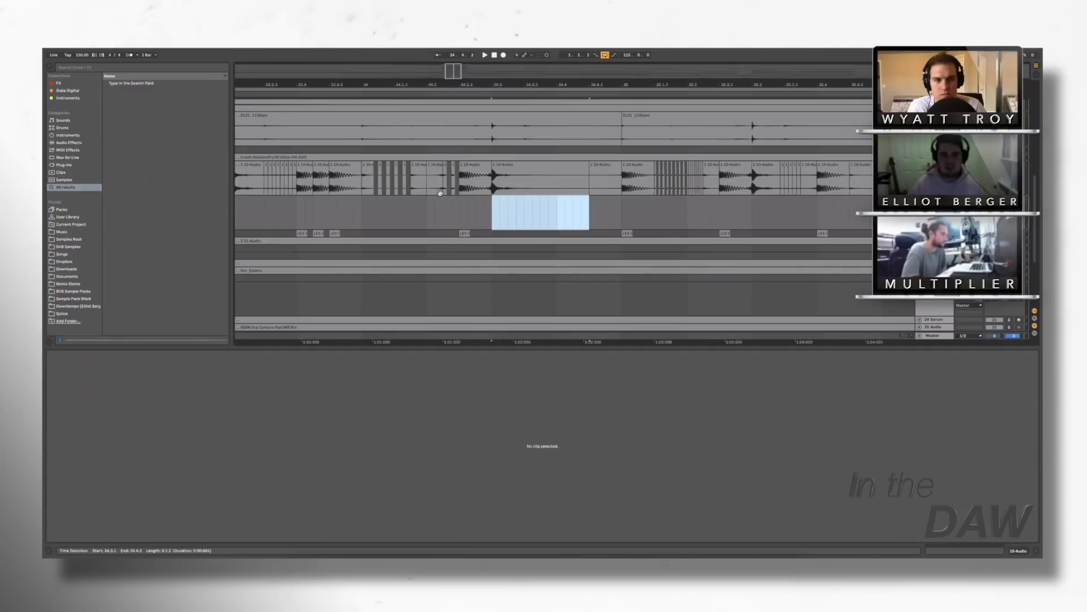
scroll(441, 194, "down", 2)
scroll(397, 206, "down", 2)
left_click_drag(347, 211, 785, 182)
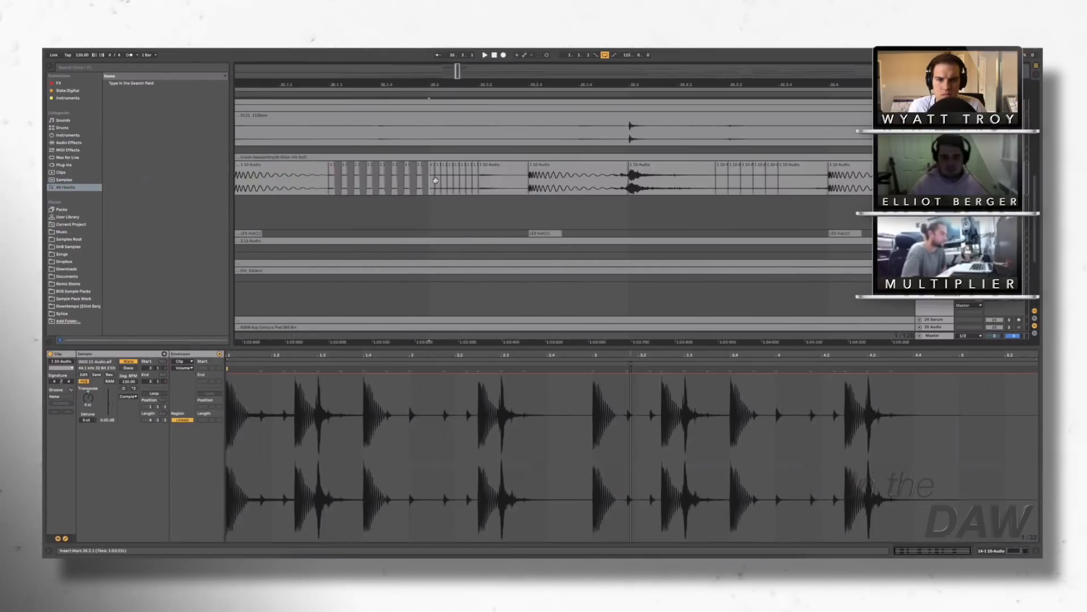
left_click(498, 165)
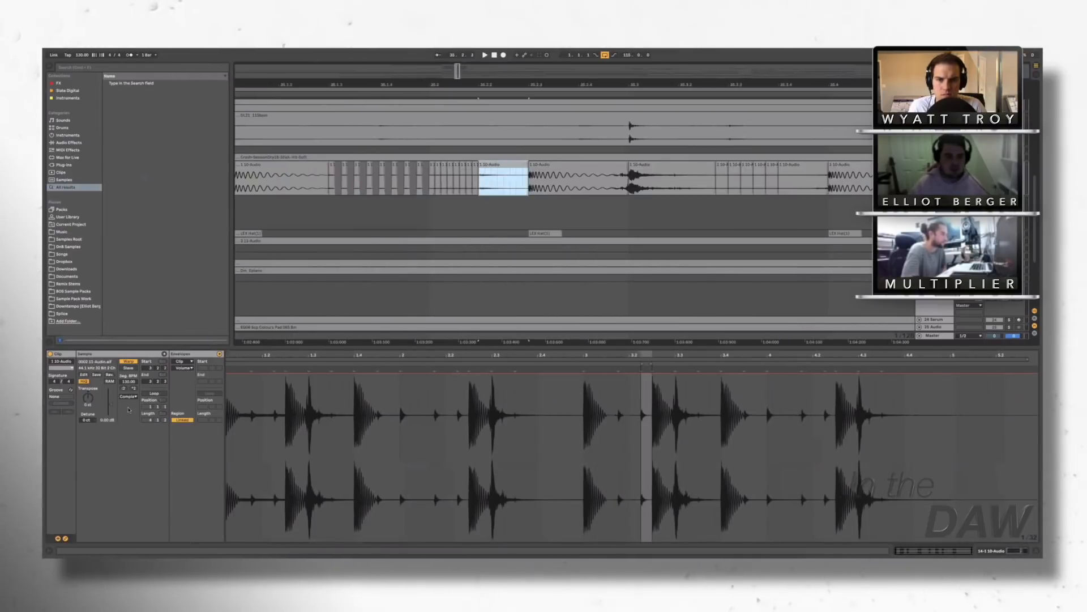
Step: Survey the chopped drum clips across the following sections and show the automation on the arrangement tracks
scroll(689, 190, "down", 2)
scroll(690, 190, "down", 8)
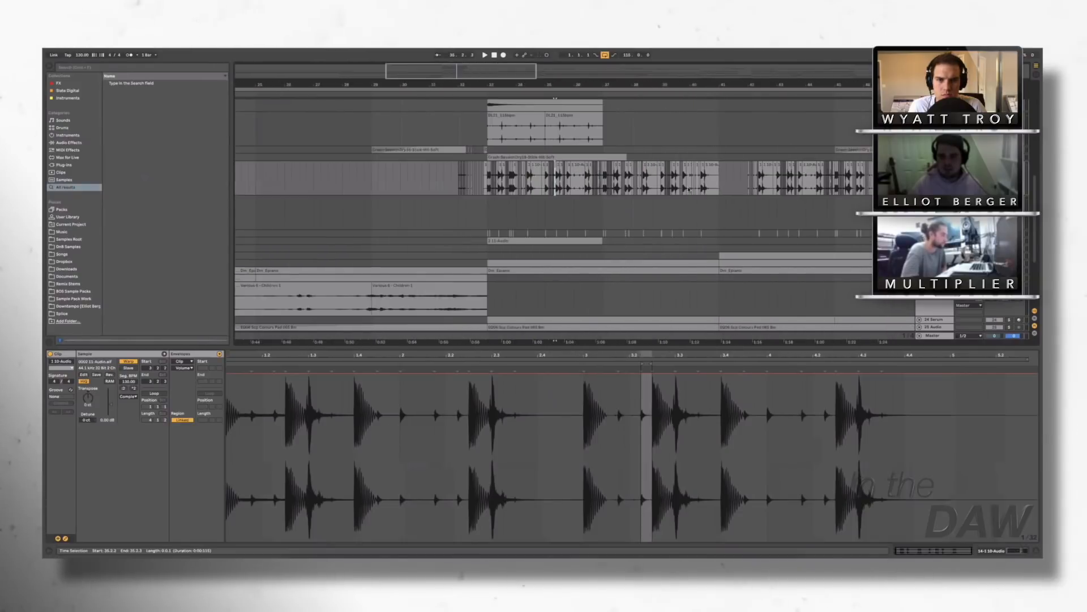
scroll(689, 190, "right", 10)
scroll(690, 187, "down", 2)
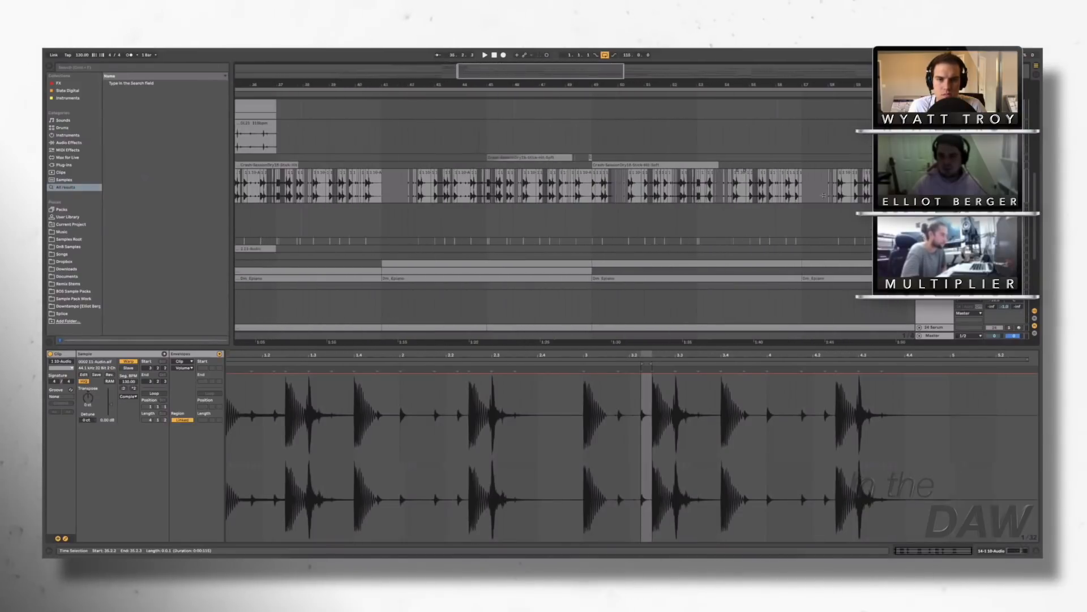
key("a")
scroll(615, 190, "down", 6)
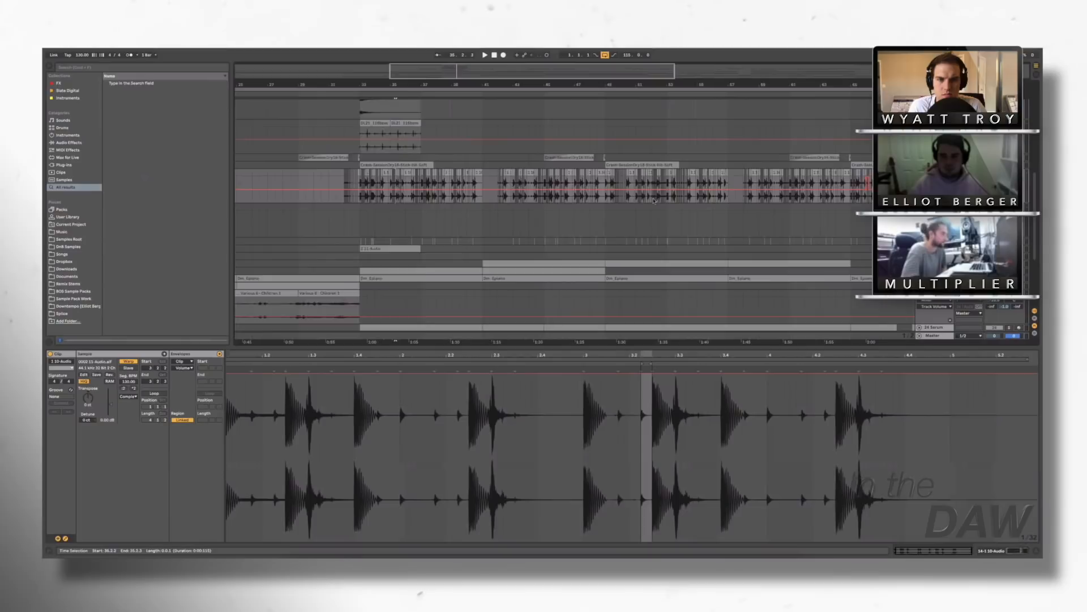
Step: Play the arrangement from bar 65 and examine the automation drawn over the chopped drum clips there
scroll(568, 199, "right", 4)
scroll(568, 199, "up", 3)
scroll(568, 198, "up", 4)
left_click(500, 195)
key("space")
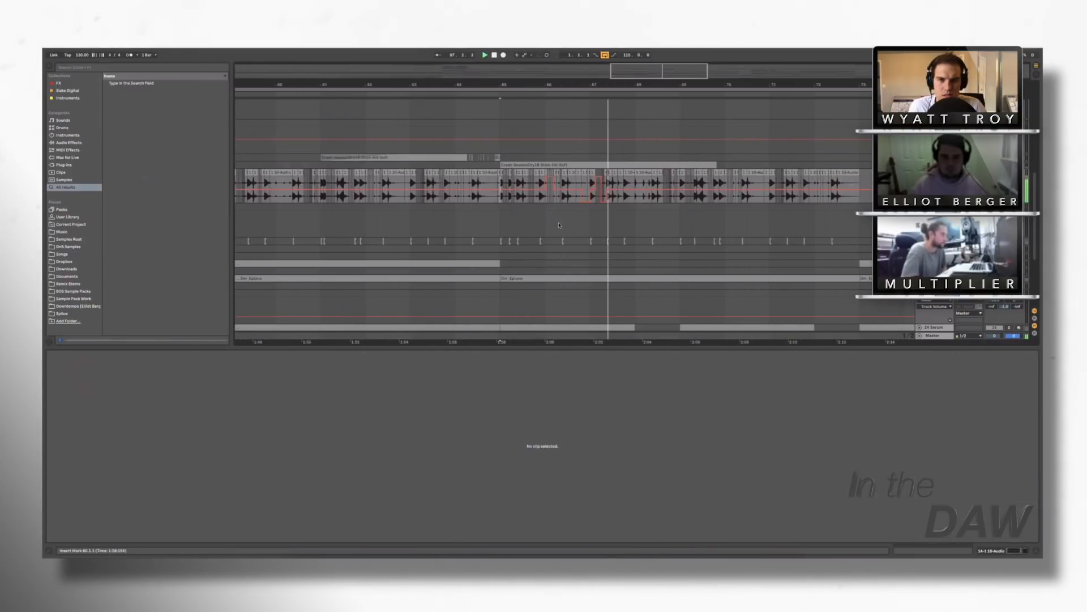
scroll(593, 185, "up", 2)
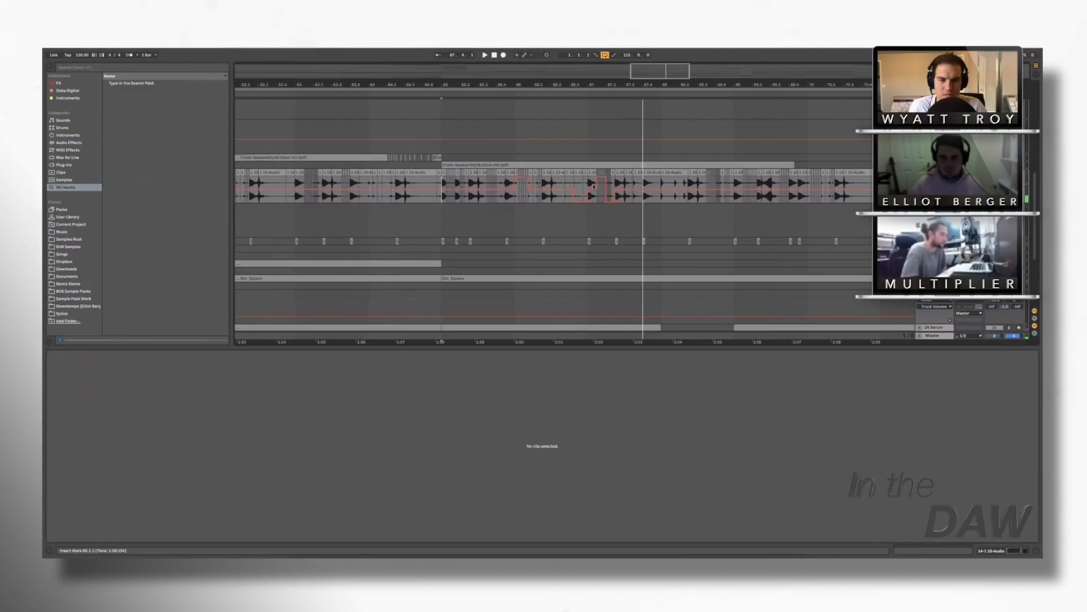
scroll(522, 198, "down", 2)
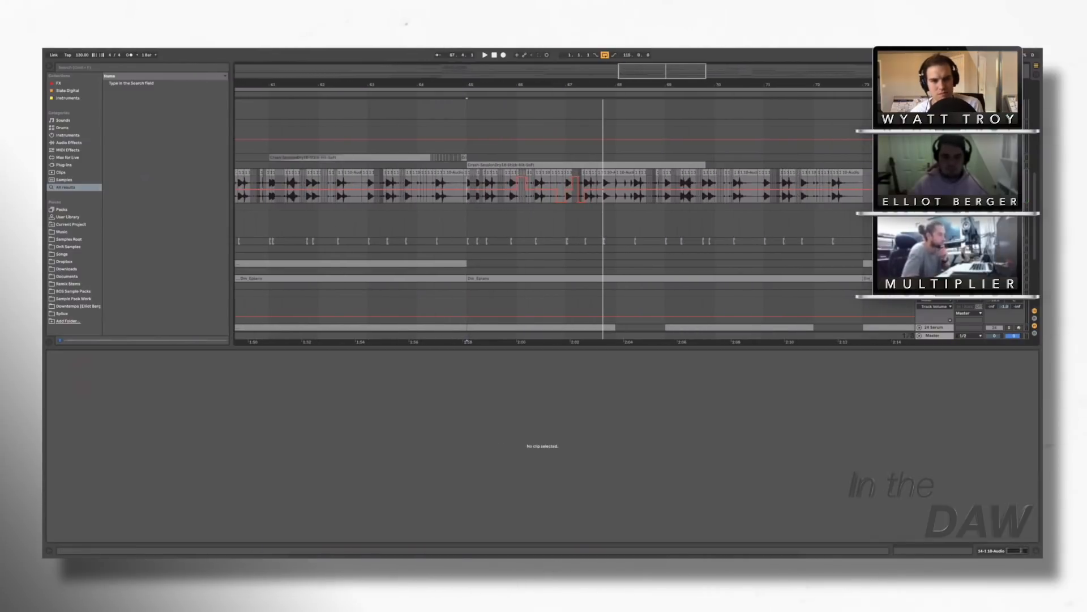
Step: Display the chopped drum track's device chain, select its EQ Eight, and review the automation across the whole arrangement
key("shift+Tab")
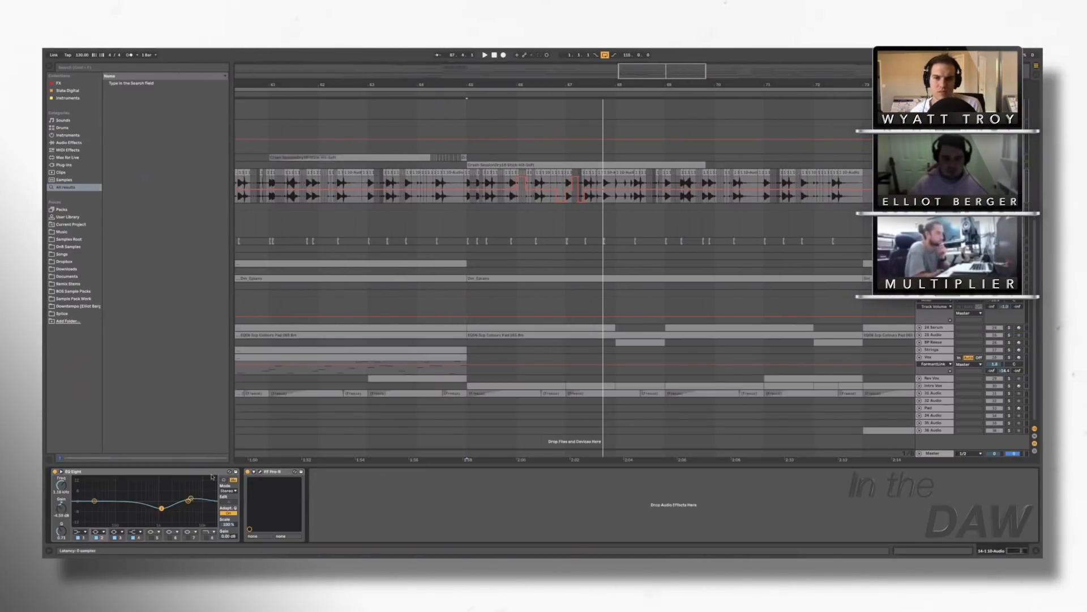
left_click(163, 472)
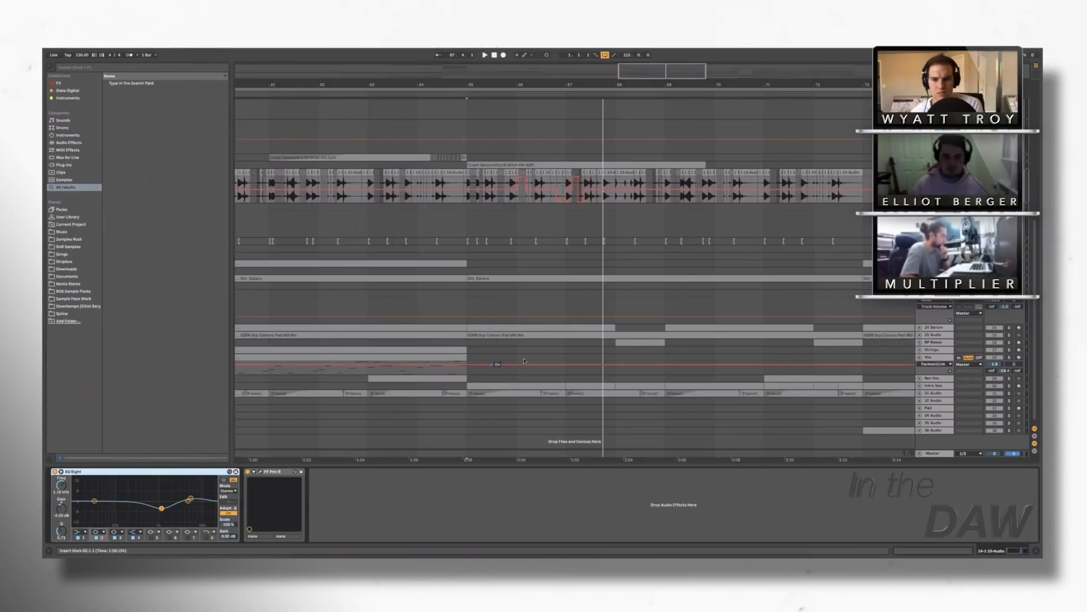
scroll(491, 365, "down", 3)
scroll(803, 207, "up", 3)
scroll(803, 207, "down", 5)
scroll(803, 207, "left", 2)
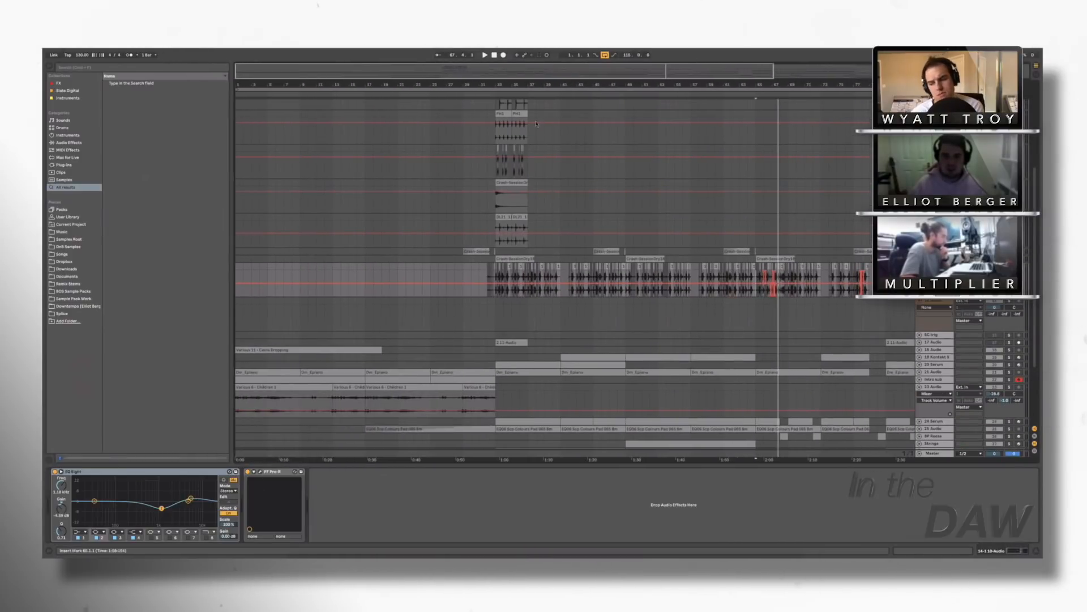
Step: Show the Drums group's device chain and examine its Glue Compressor
scroll(554, 215, "up", 3)
scroll(564, 192, "up", 3)
left_click(936, 126)
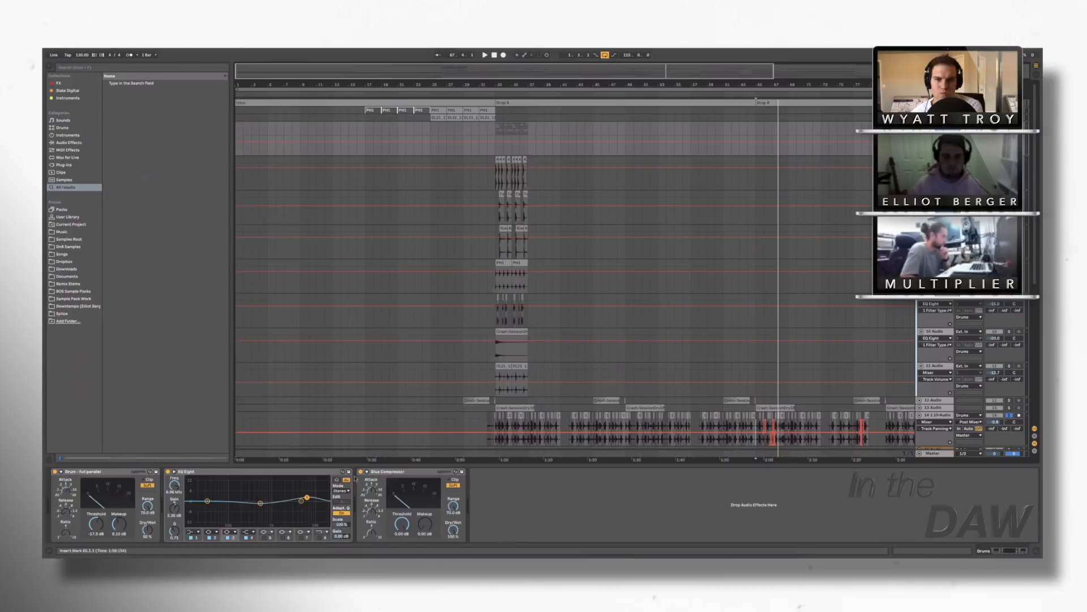
left_click(404, 473)
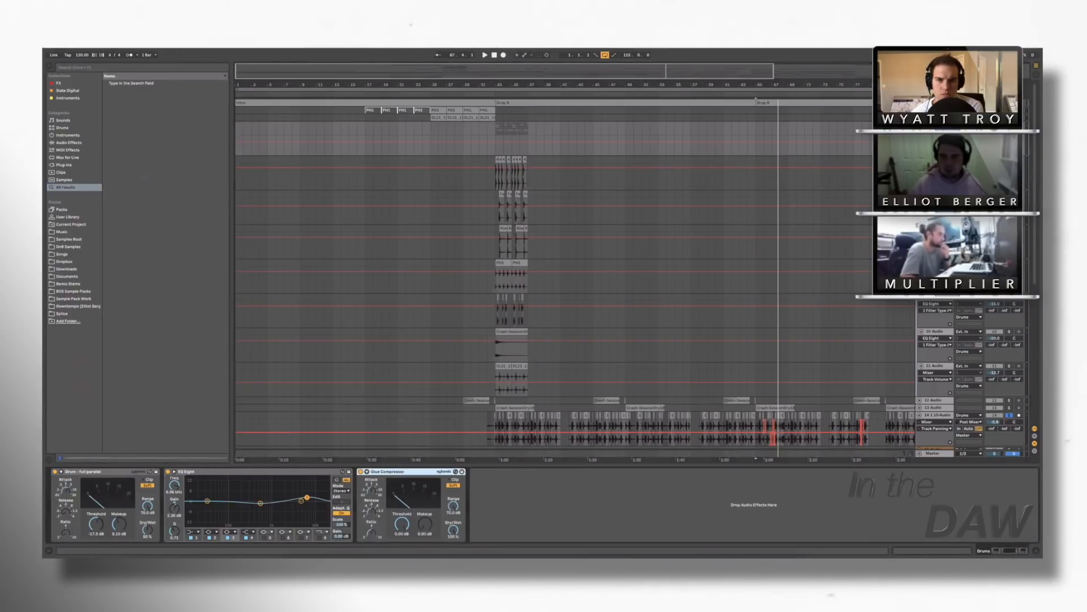
Step: Fold the Drums group and survey the chopped drum clips from the second drop back to bar 40 of the first
left_click(922, 125)
left_click_drag(811, 85, 522, 178)
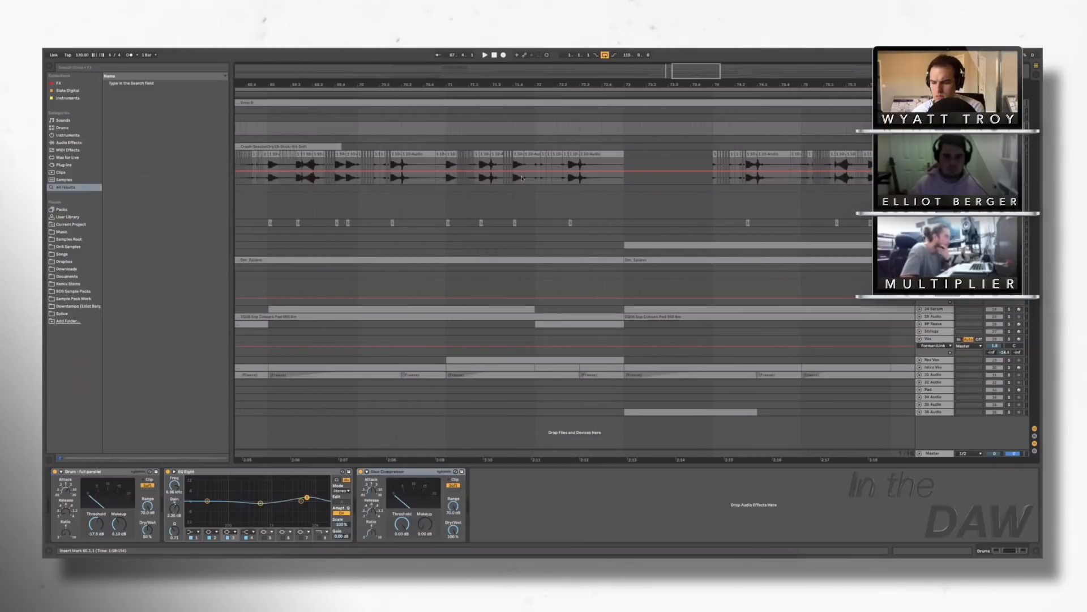
scroll(522, 179, "left", 2)
scroll(522, 179, "left", 15)
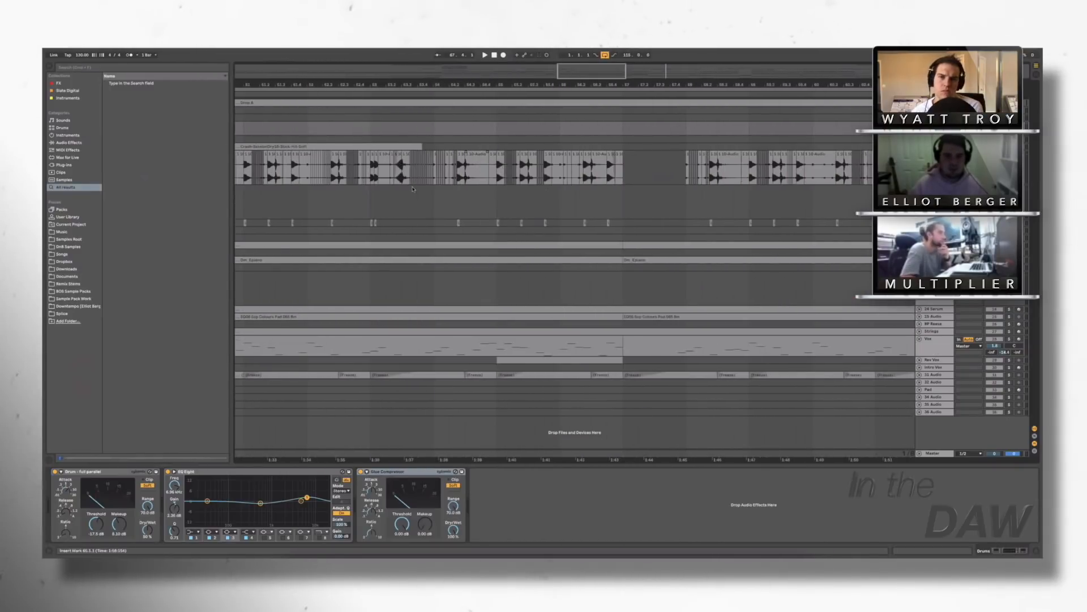
scroll(413, 190, "left", 8)
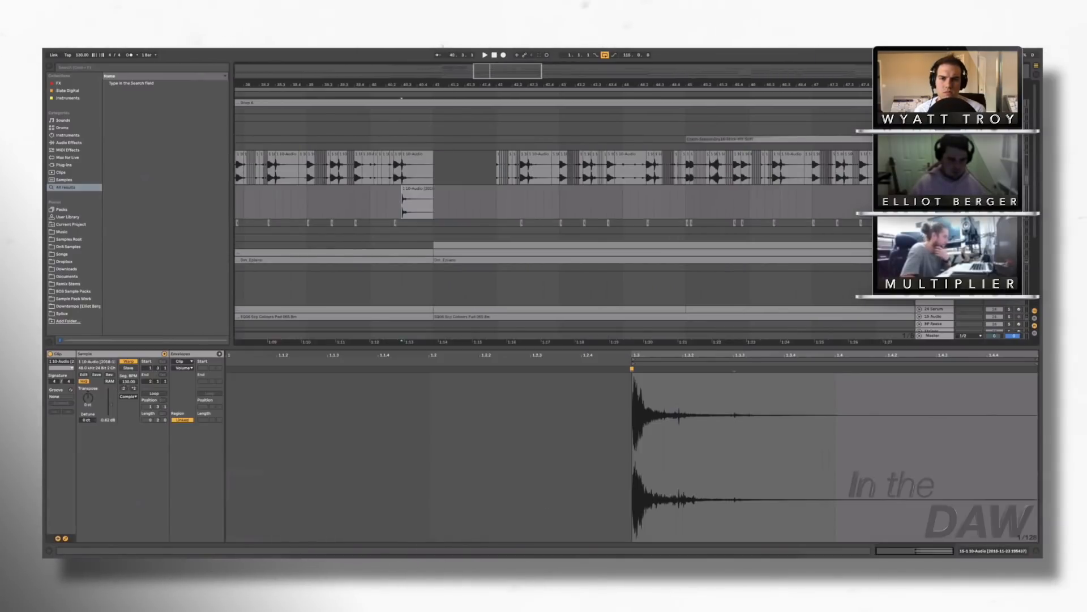
Step: Stretch the copied drum slice at 40.3.1 by raising its segment BPM, and consolidate it into a new clip
left_click_drag(128, 381, 128, 325)
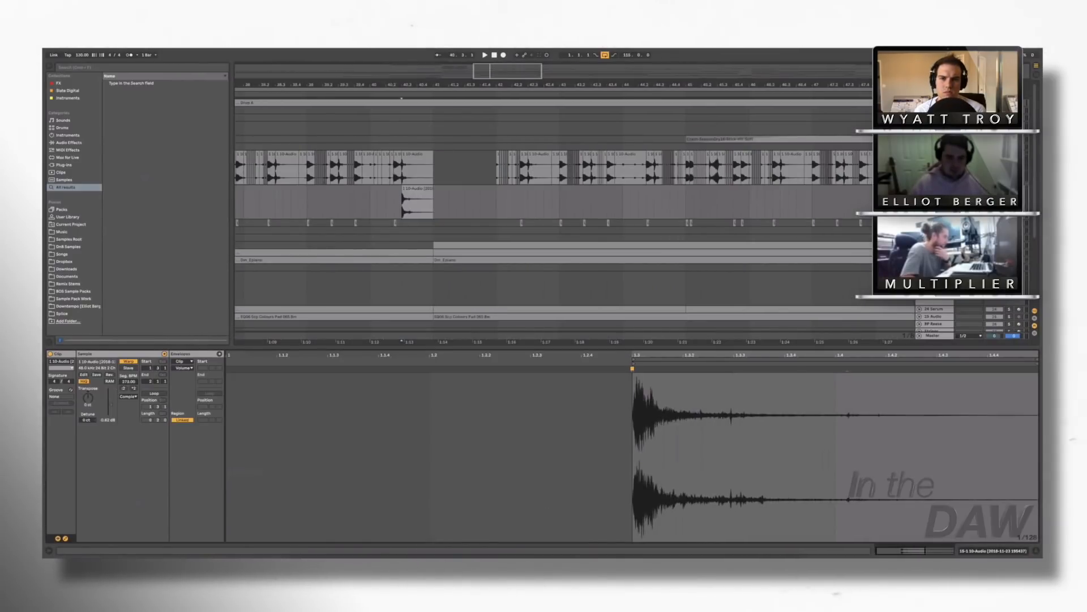
left_click(417, 189)
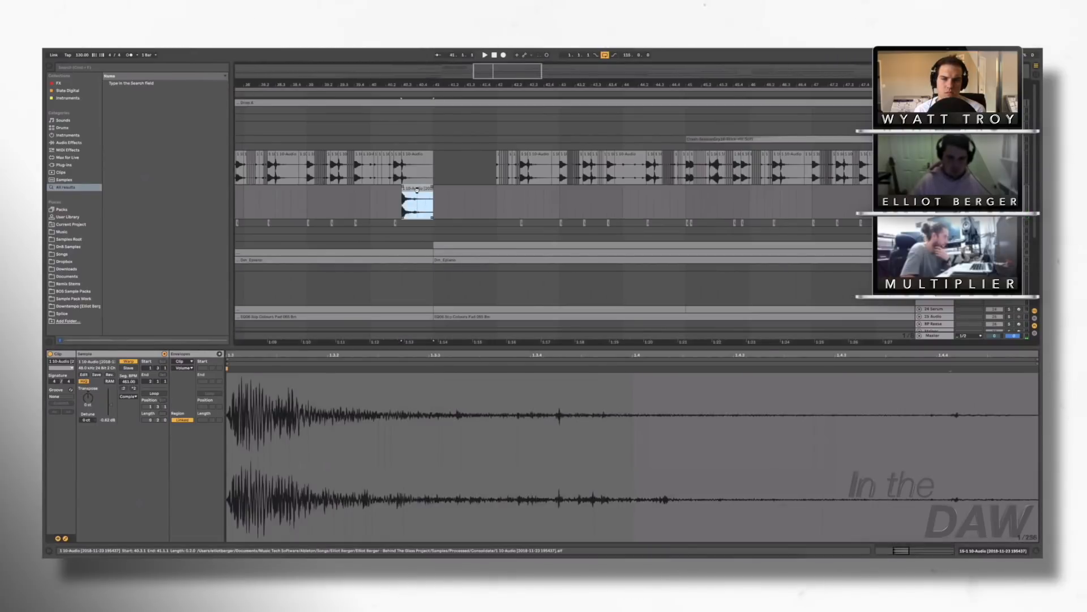
key("super+j")
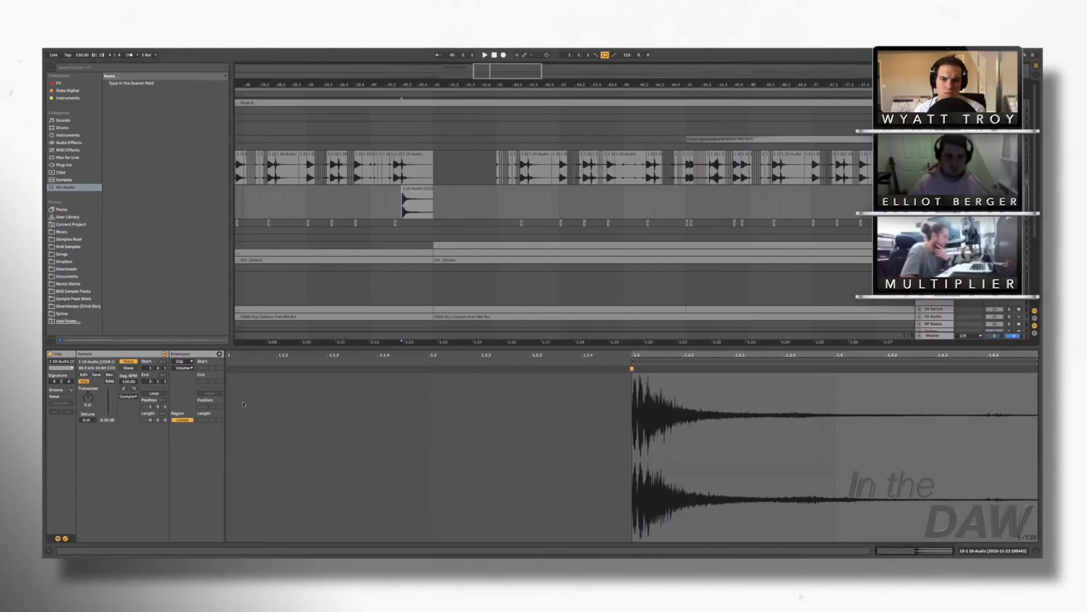
Step: Reverse the consolidated slice at 40.3.1, transpose it down, and play it back
left_click(109, 374)
left_click_drag(88, 398, 88, 419)
key("space")
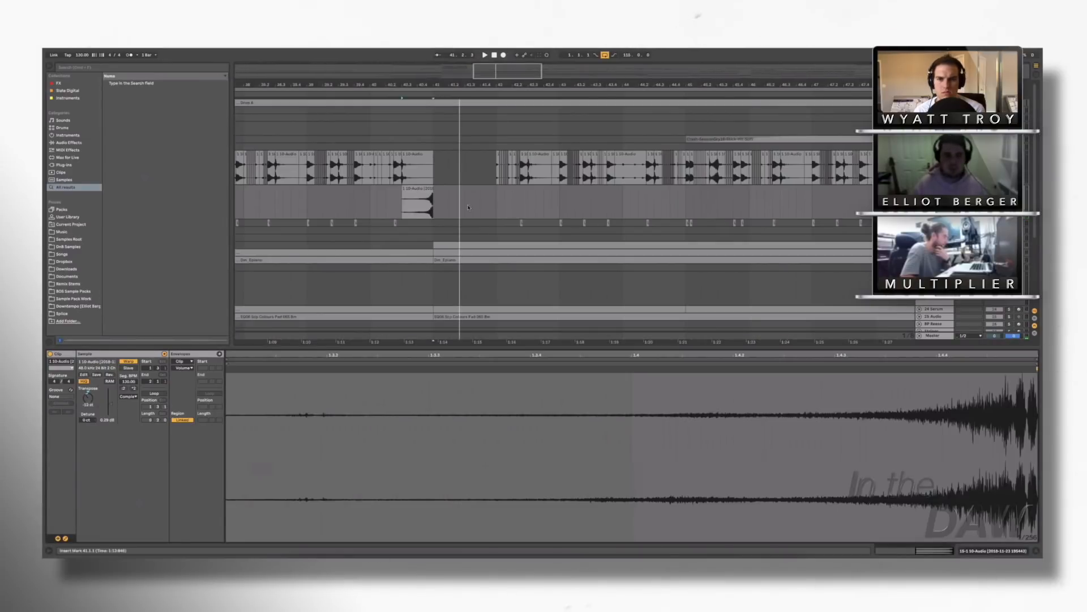
Step: Consolidate the reversed, pitched-down slice at 40.3.1, and delete the demonstration clip
left_click(417, 188)
key("super+j")
scroll(409, 308, "down", 1)
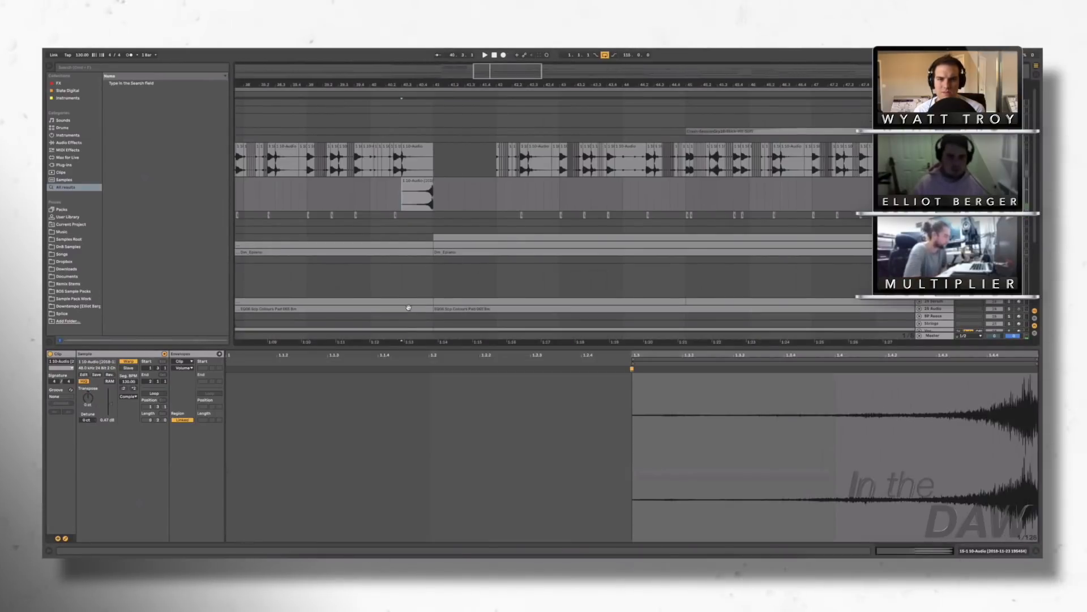
key("Delete")
Step: Return to the start of the drop and examine the chopped slices at bar 33 up close, selecting the first few
scroll(457, 184, "down", 4)
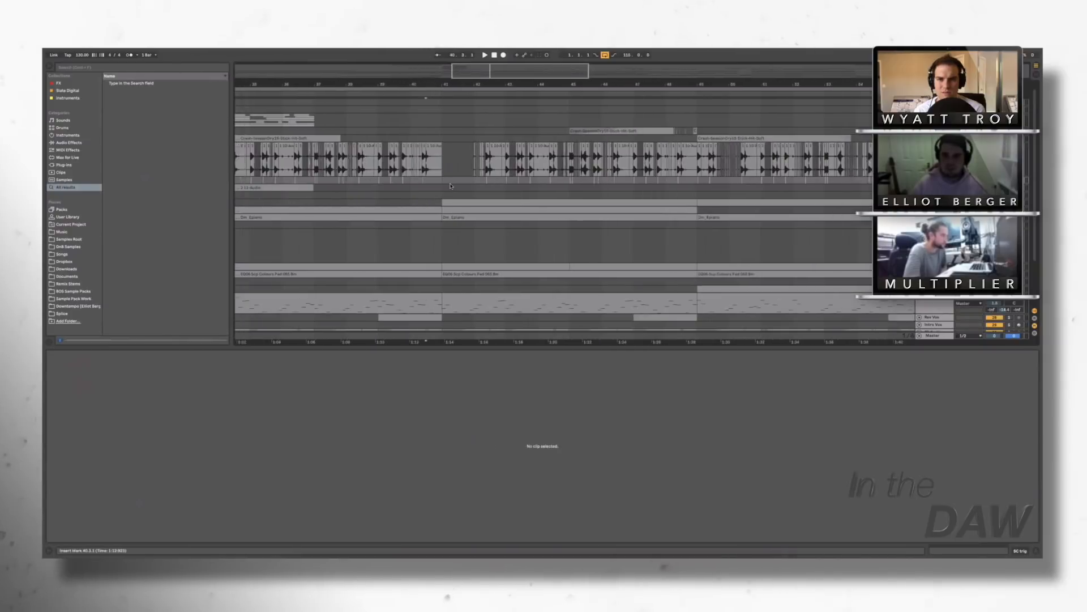
scroll(459, 185, "left", 5)
scroll(459, 187, "right", 2)
scroll(460, 188, "down", 2)
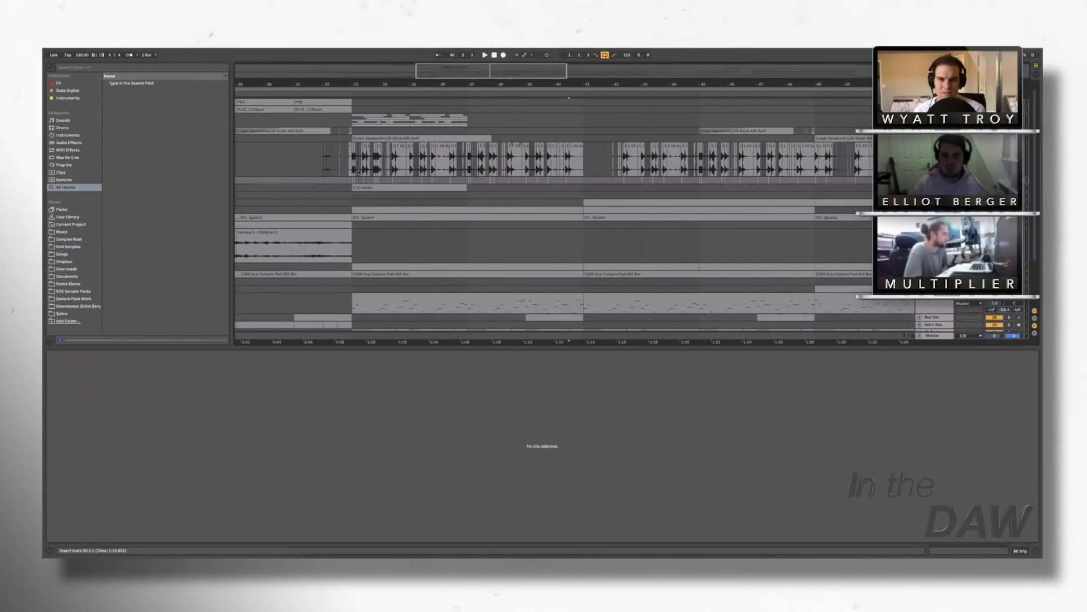
scroll(358, 173, "up", 5)
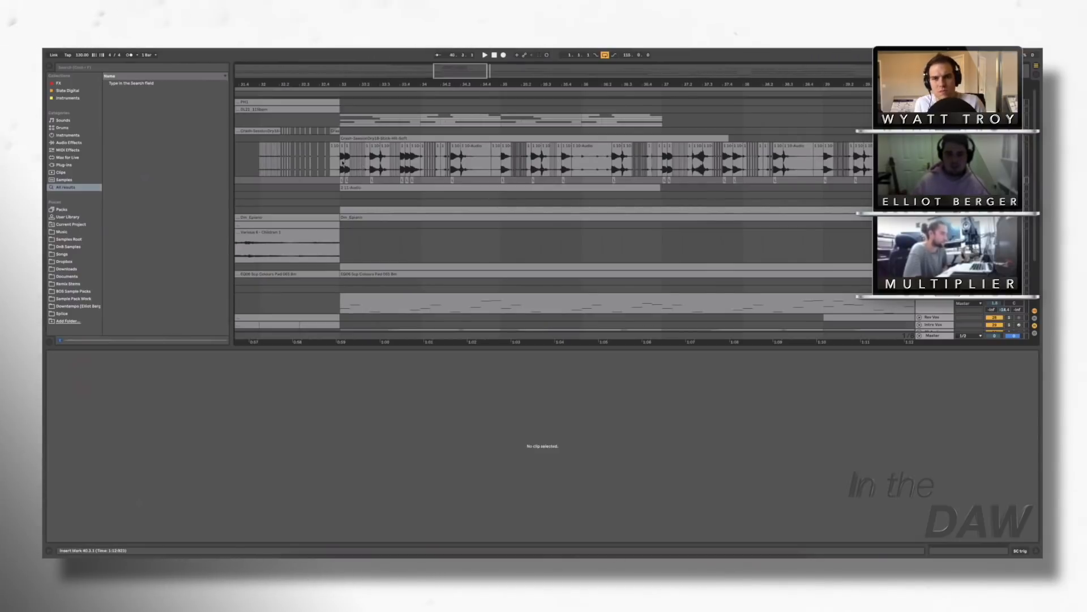
left_click_drag(379, 163, 341, 165)
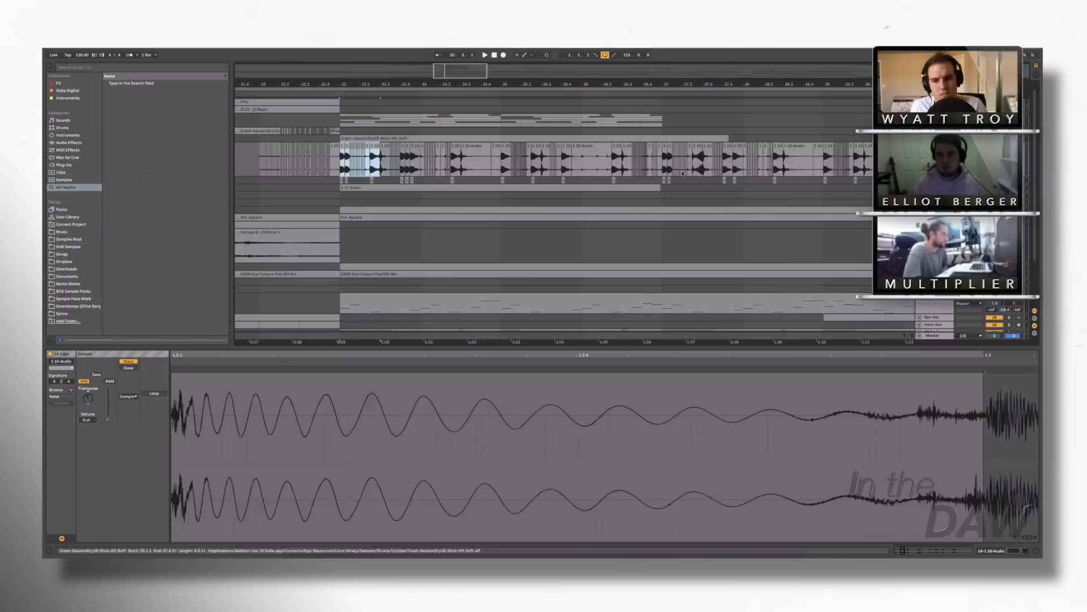
scroll(357, 165, "up", 4)
scroll(356, 165, "up", 3)
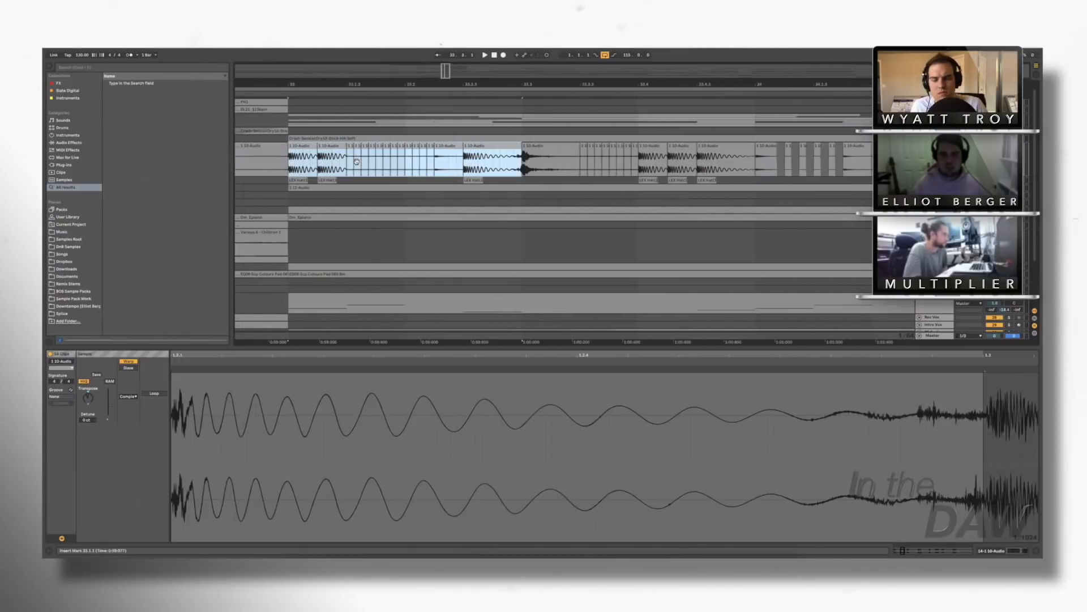
scroll(446, 163, "down", 3)
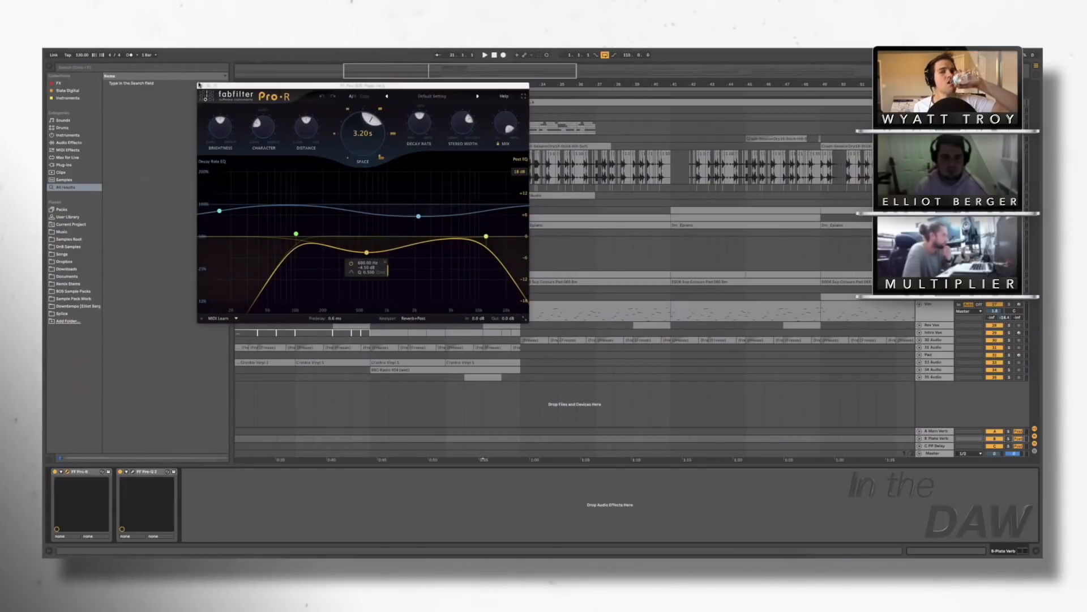
Step: Review the Pro-R reverb and the Pro-Q 2 filter curve on the B-Plate Verb return track
left_click(67, 471)
left_click(132, 471)
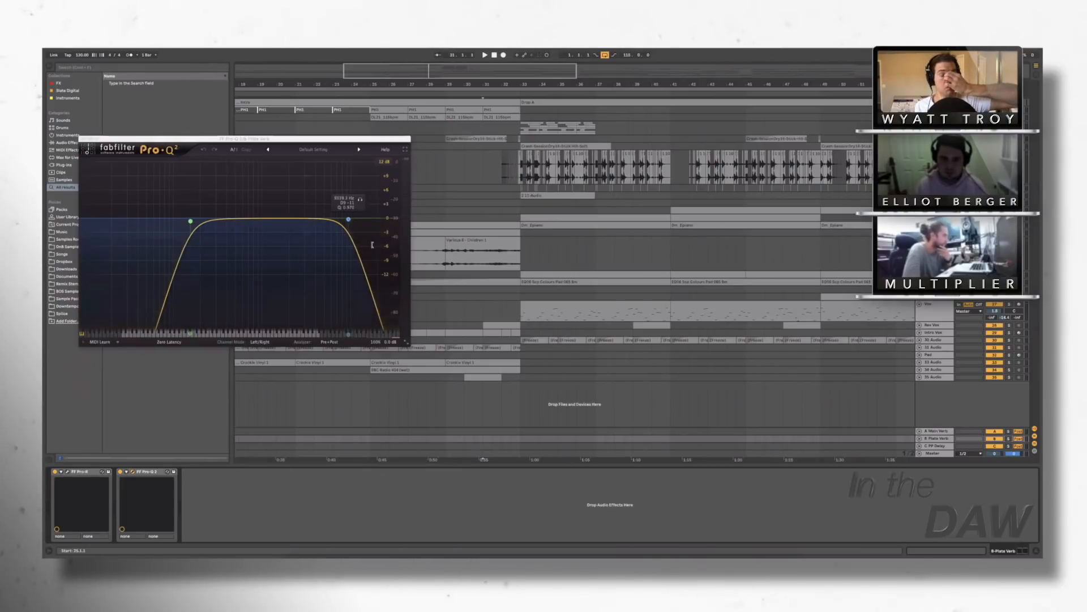
left_click(83, 139)
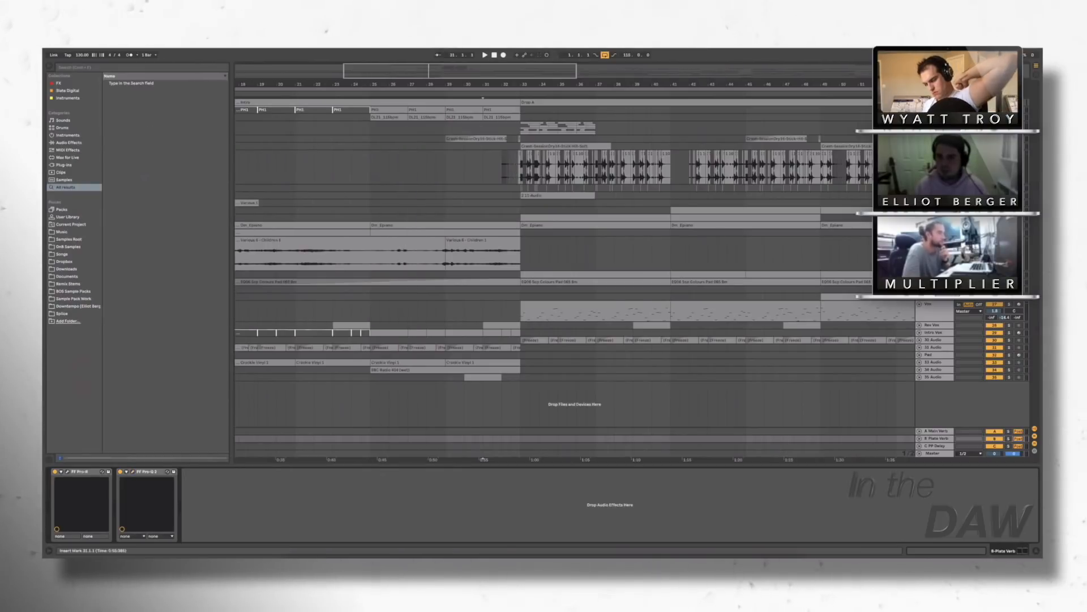
Step: Show the chopped drum track's device chain, view the whole arrangement, and display the Vox track's device chain
left_click(476, 173)
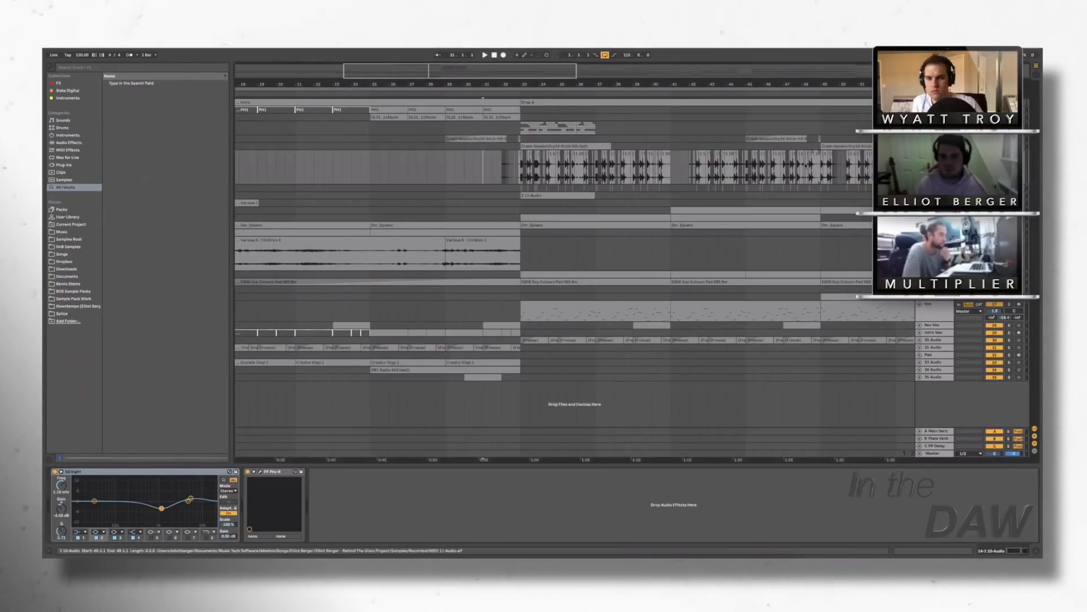
key("x")
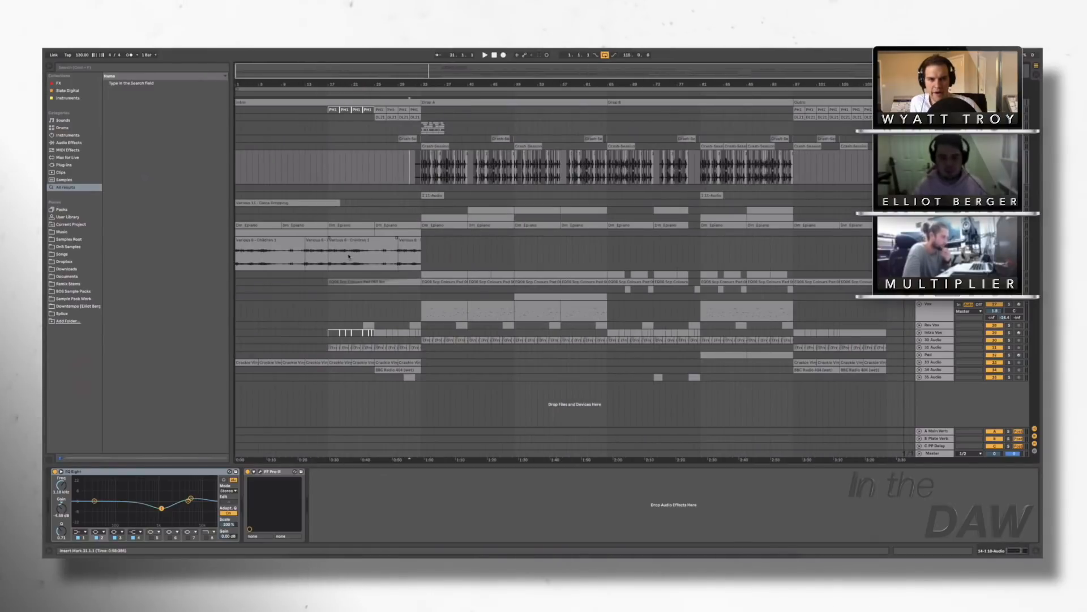
left_click_drag(300, 311, 359, 315)
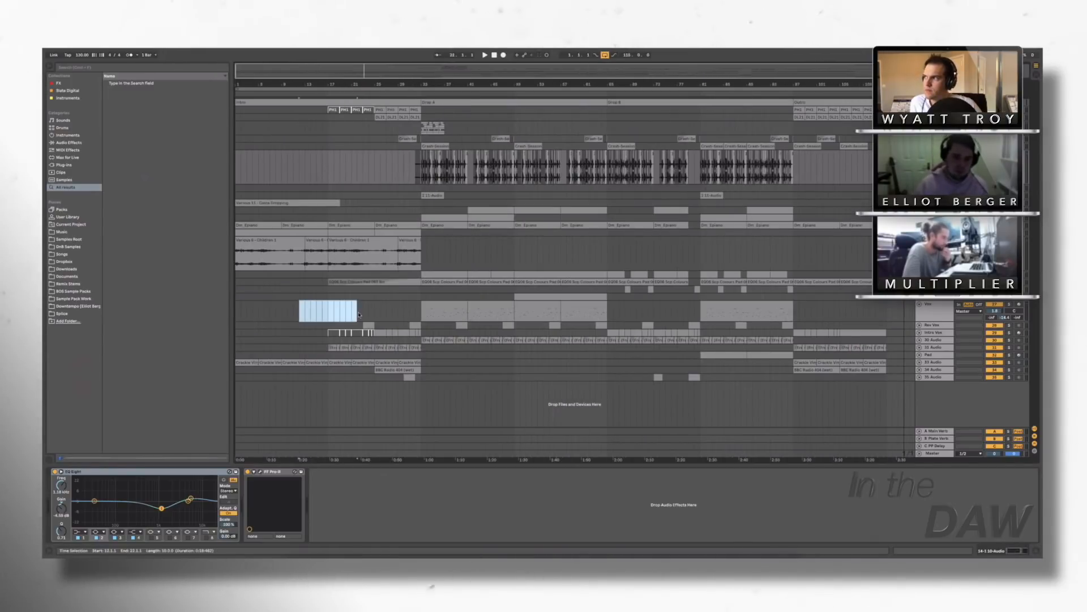
left_click(359, 315)
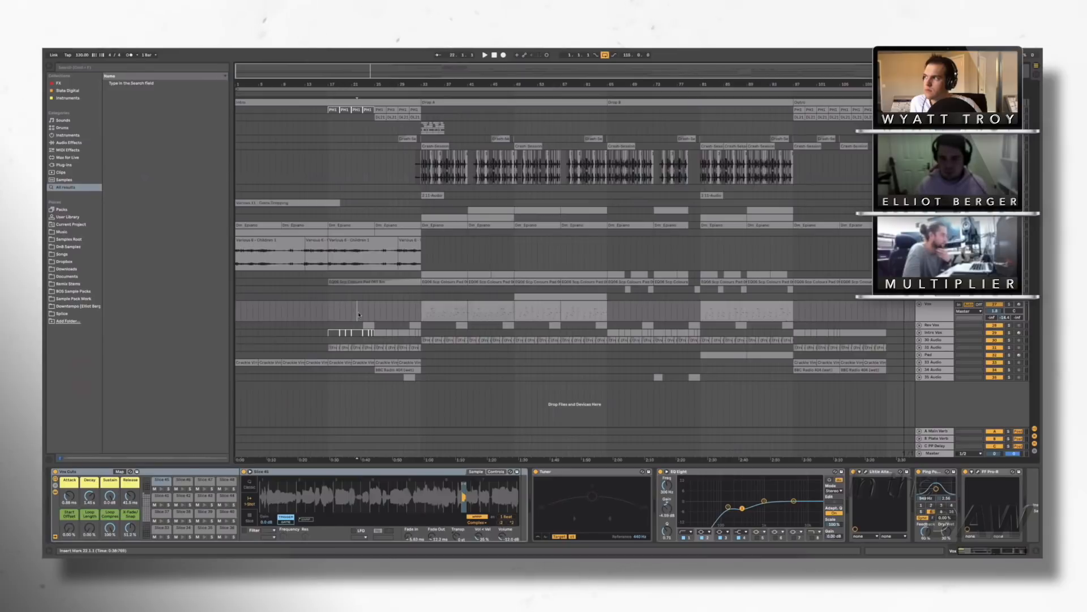
left_click(352, 314)
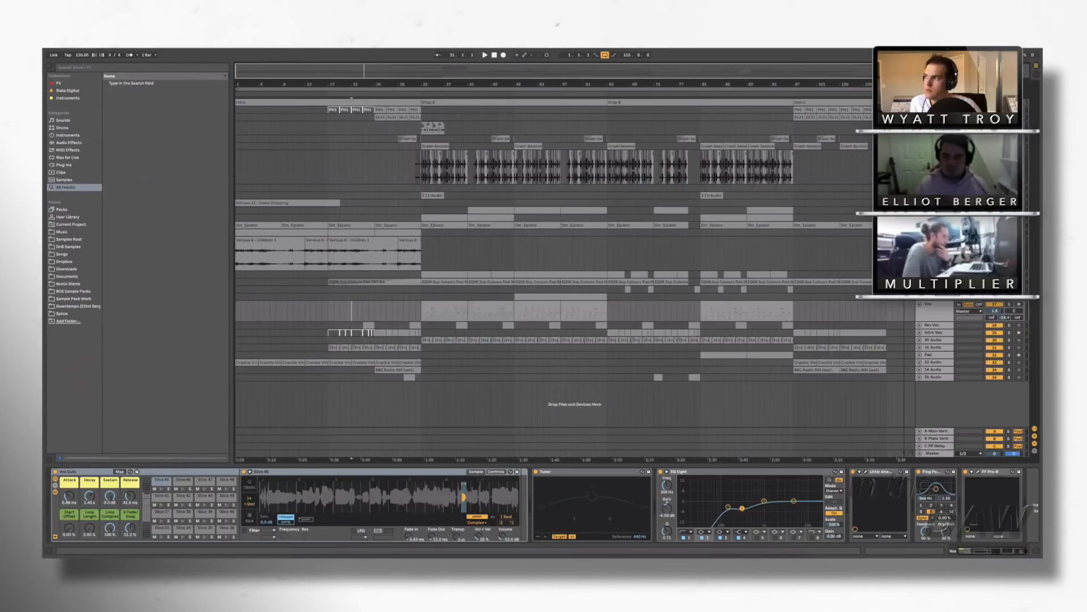
Step: Recheck the Pro-Q 2 curve on the B-Plate Verb return and compare the device chains of A-Main Verb and C-PP Delay
left_click(935, 438)
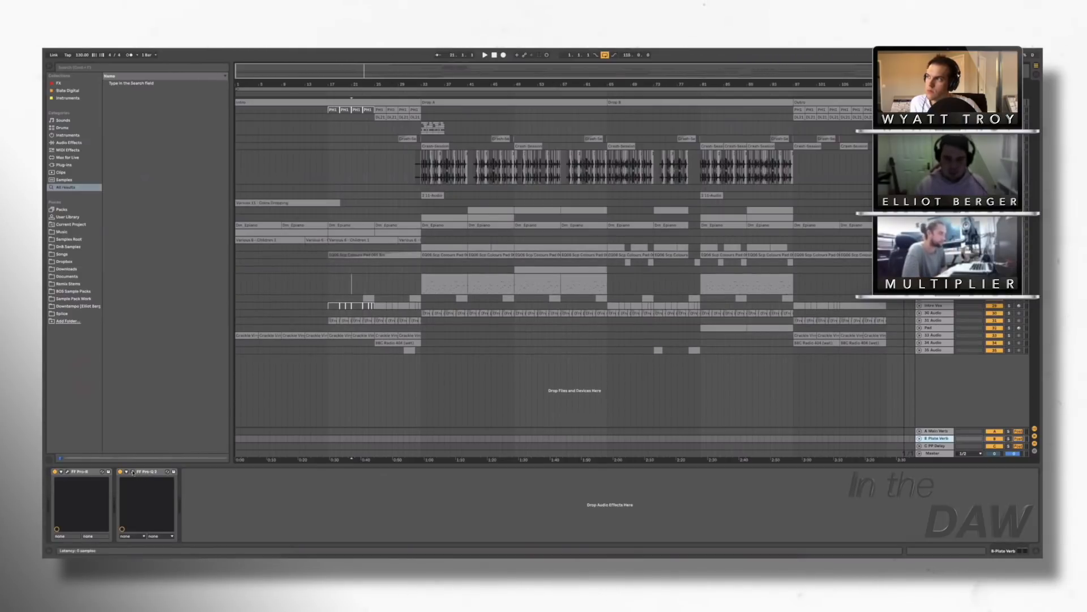
left_click(134, 472)
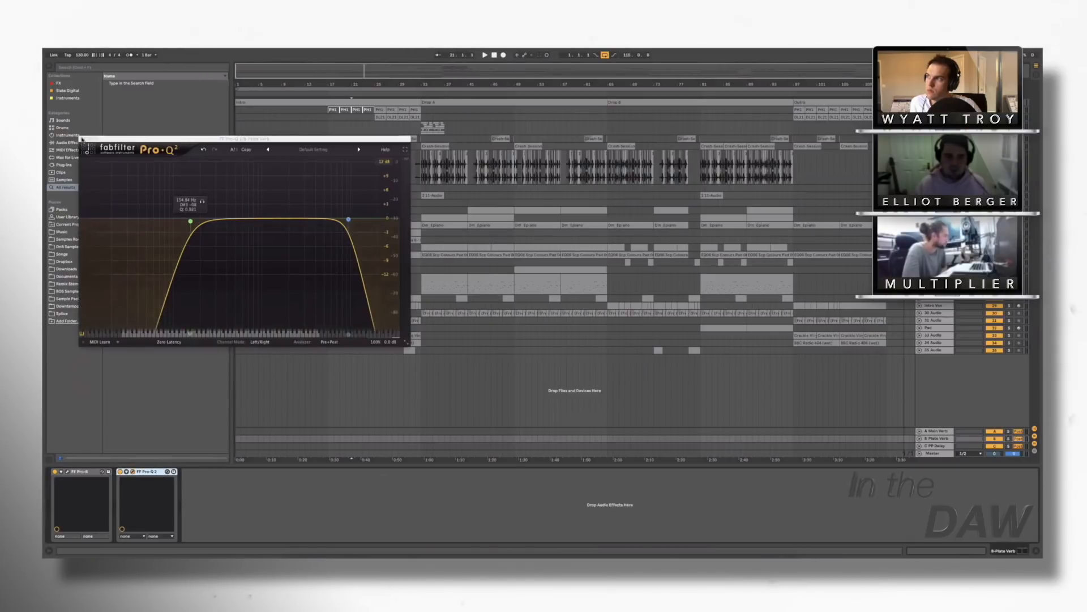
left_click(81, 138)
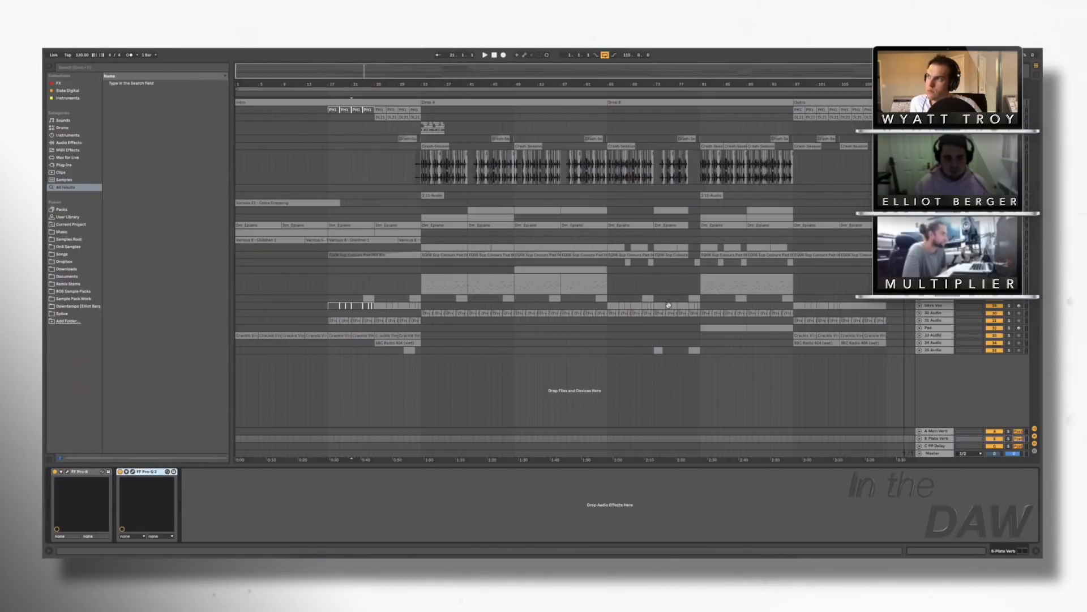
left_click(938, 431)
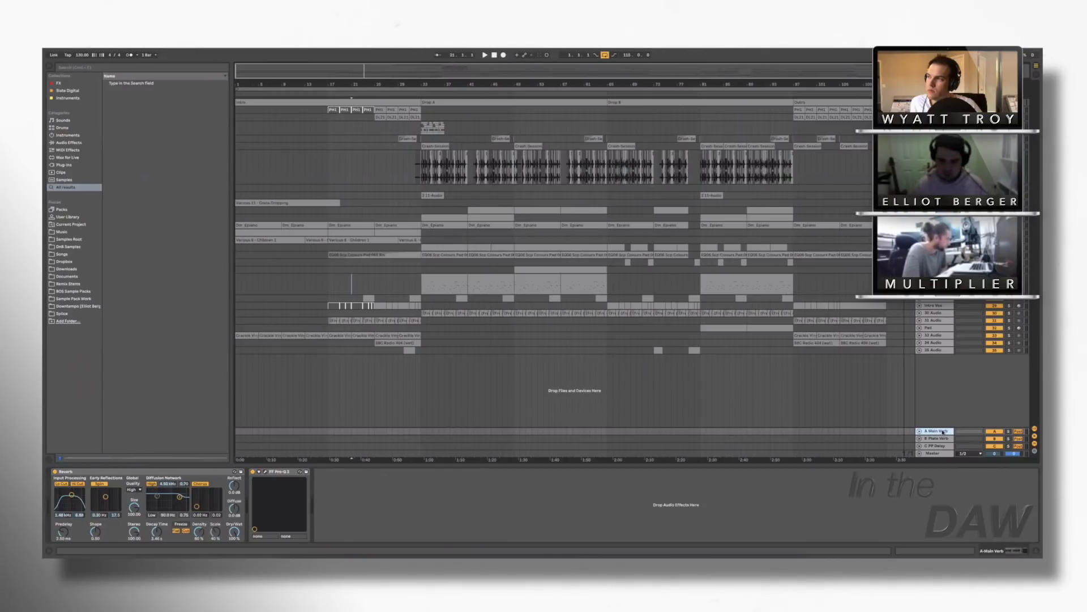
key("Down")
key("Down")
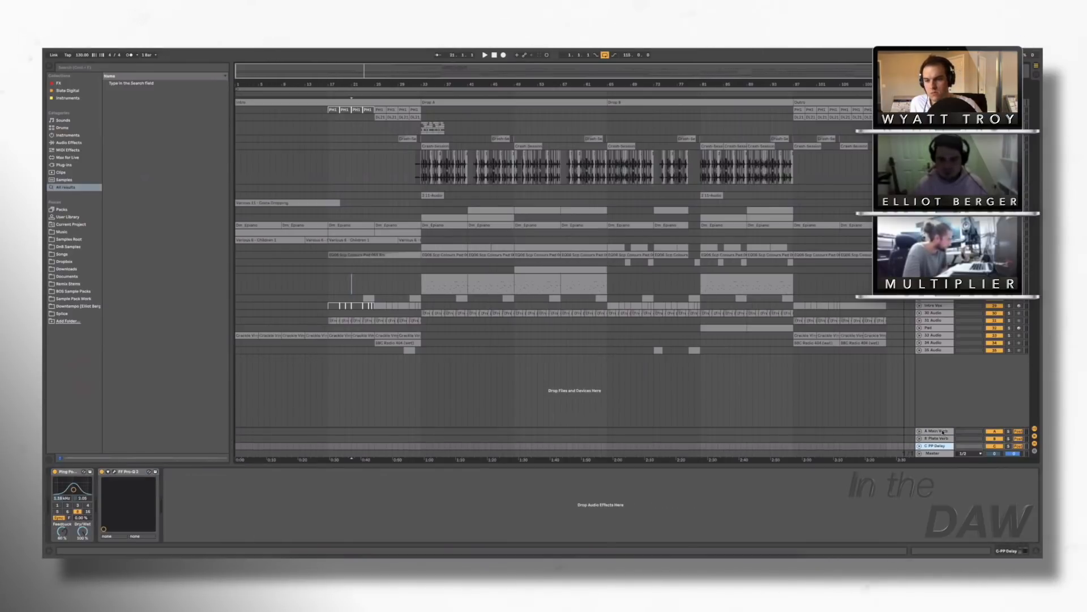
key("Up")
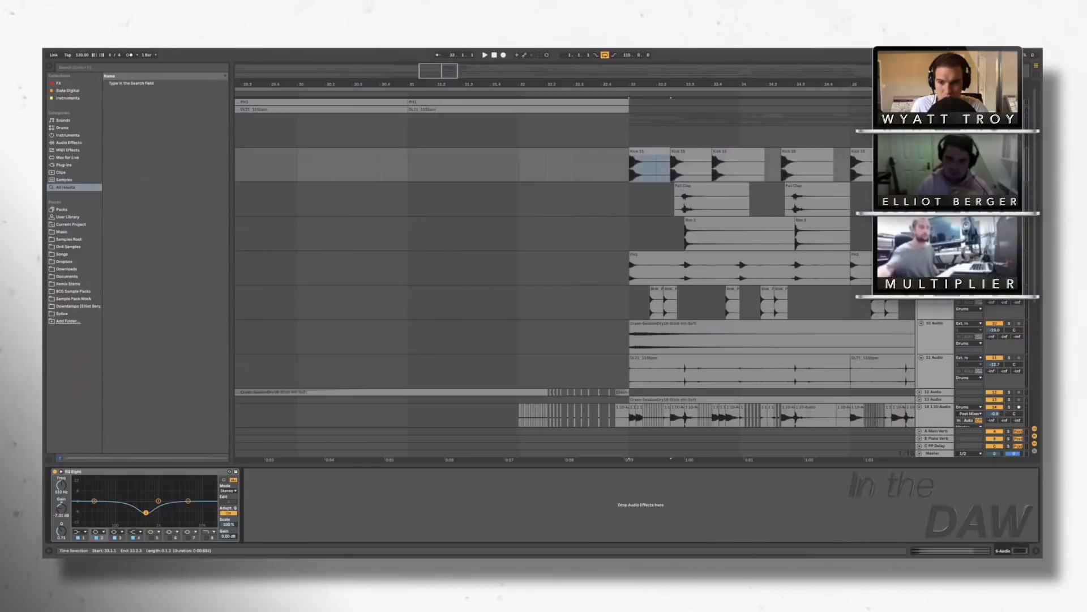
Step: Open the first kick clip at 33.1.1 and try warping it with an adjusted segment BPM
left_click_drag(531, 84, 438, 69)
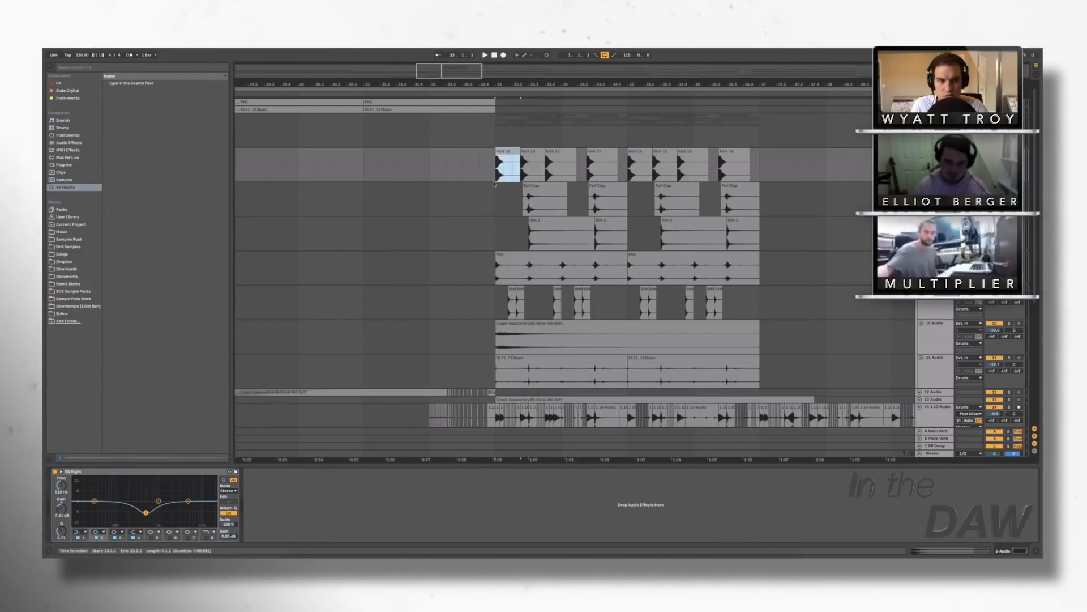
double_click(511, 154)
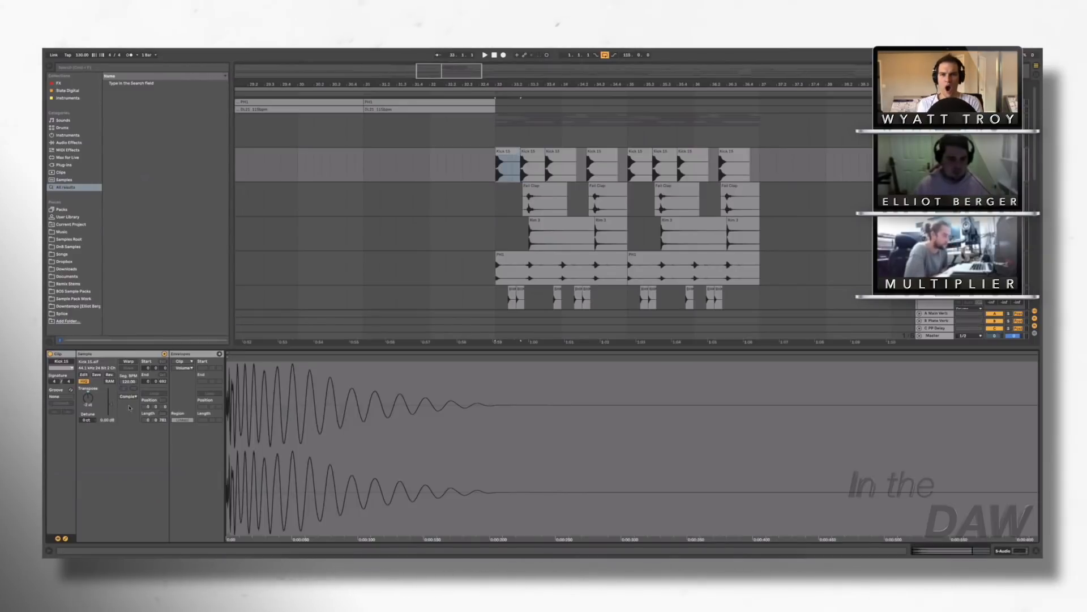
left_click(129, 361)
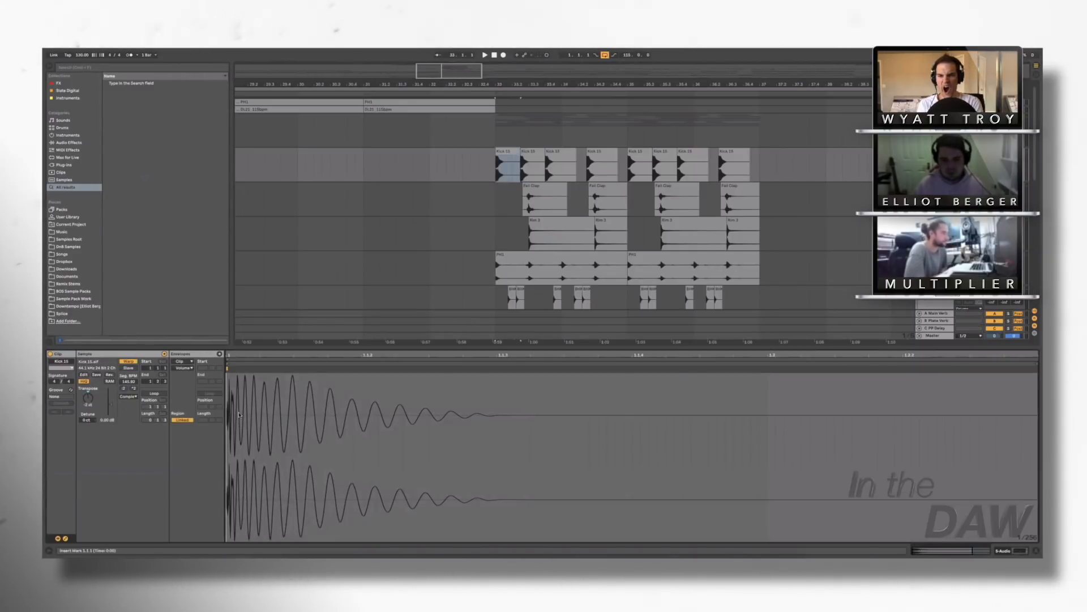
left_click_drag(128, 381, 128, 383)
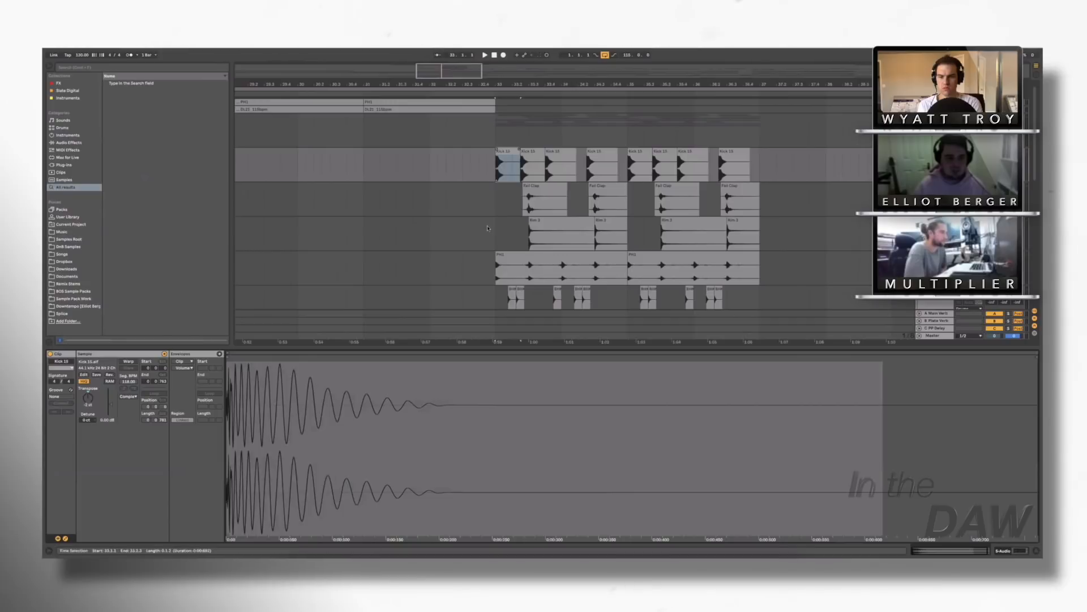
Step: Show the kick track's EQ Eight and highlight its whole row of kick clips from bar 33 to bar 37
key("shift+Tab")
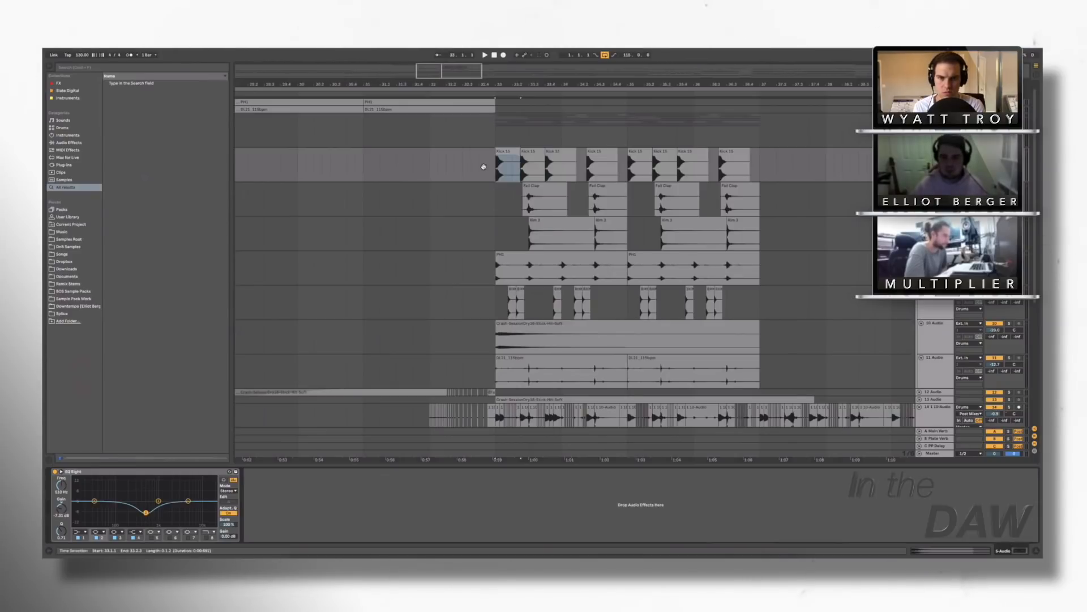
left_click_drag(494, 167, 777, 166)
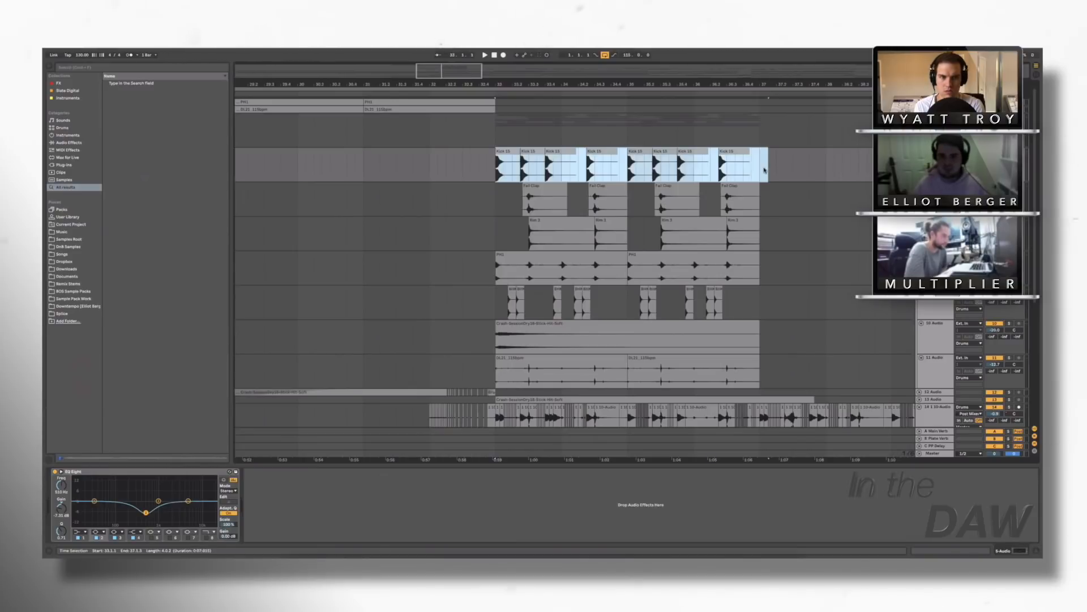
left_click(768, 168)
scroll(575, 266, "down", 5)
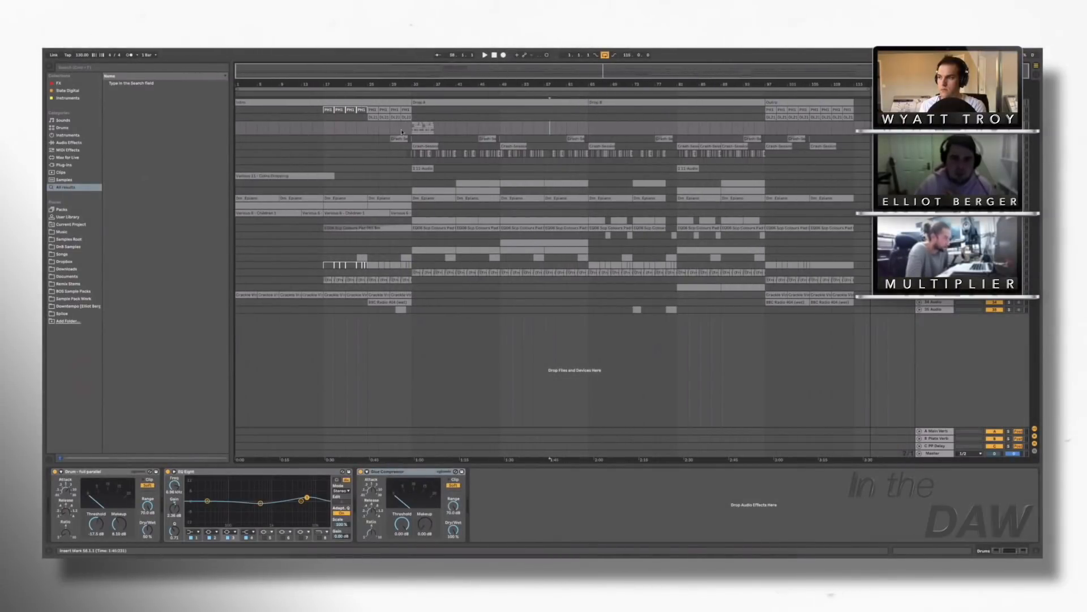
Step: Highlight the Drums group and the chopped drum clips across the arrangement, and display the BP Reese device chain
left_click_drag(324, 128, 611, 128)
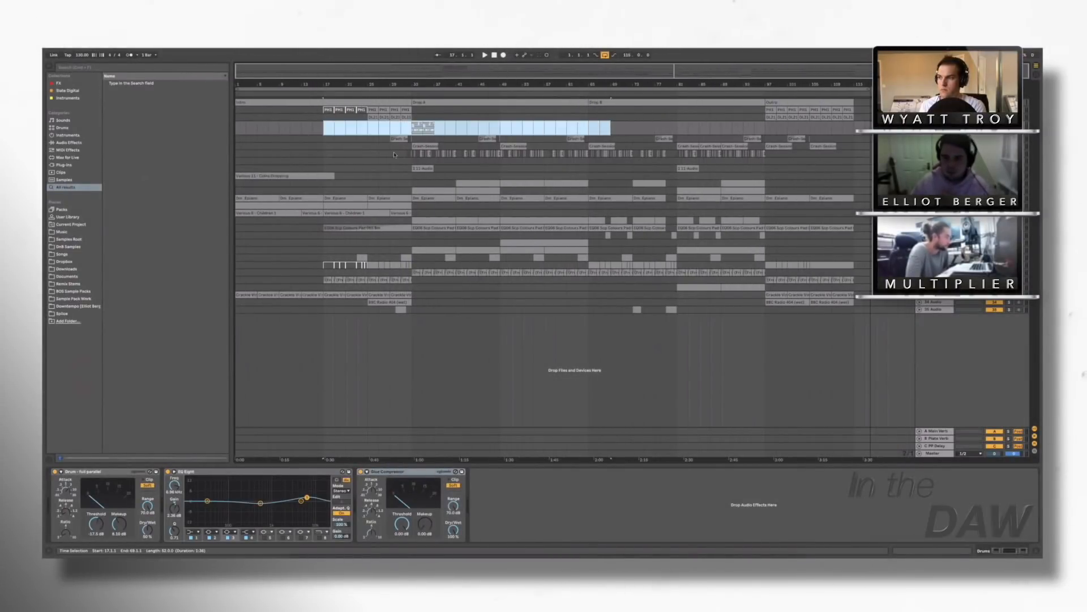
left_click_drag(391, 153, 854, 154)
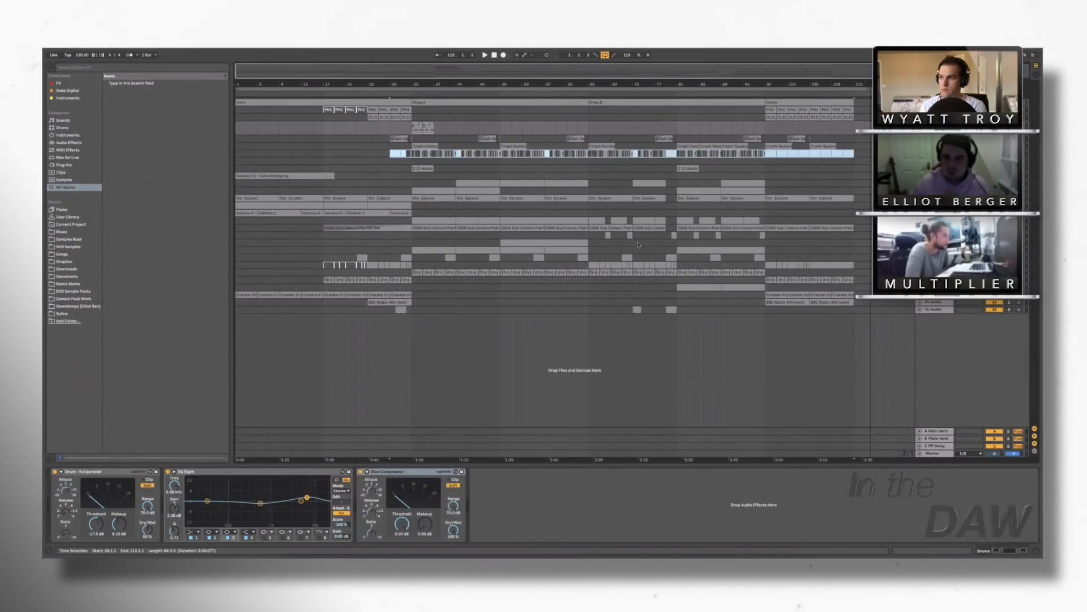
left_click(638, 245)
left_click(609, 235)
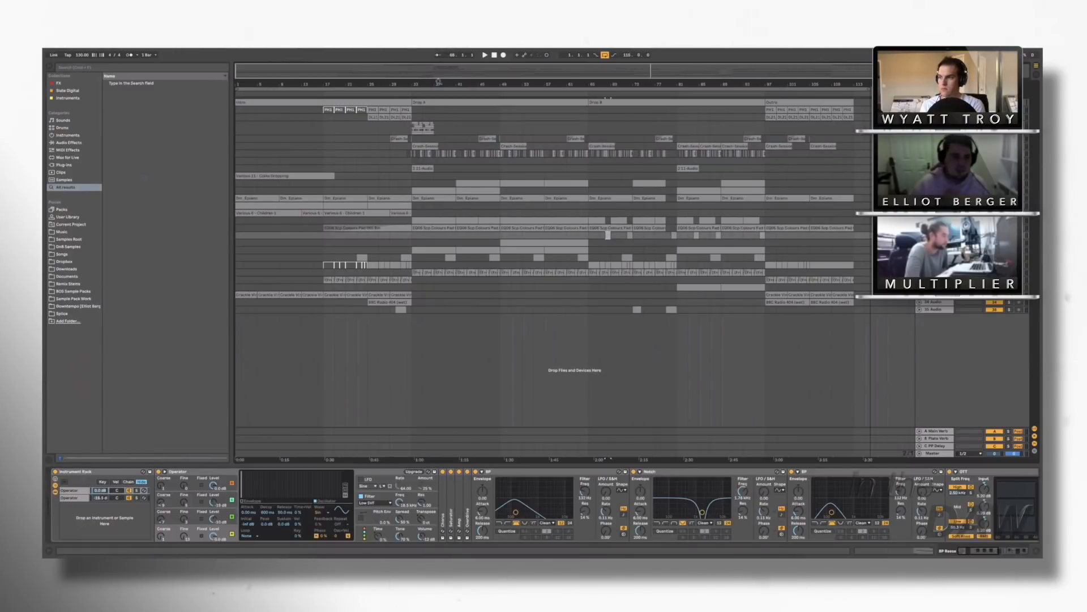
Step: Highlight the full SC trig track across the arrangement, and expand and collapse the Structure track
left_click_drag(438, 81, 438, 74)
left_click_drag(839, 162, 237, 162)
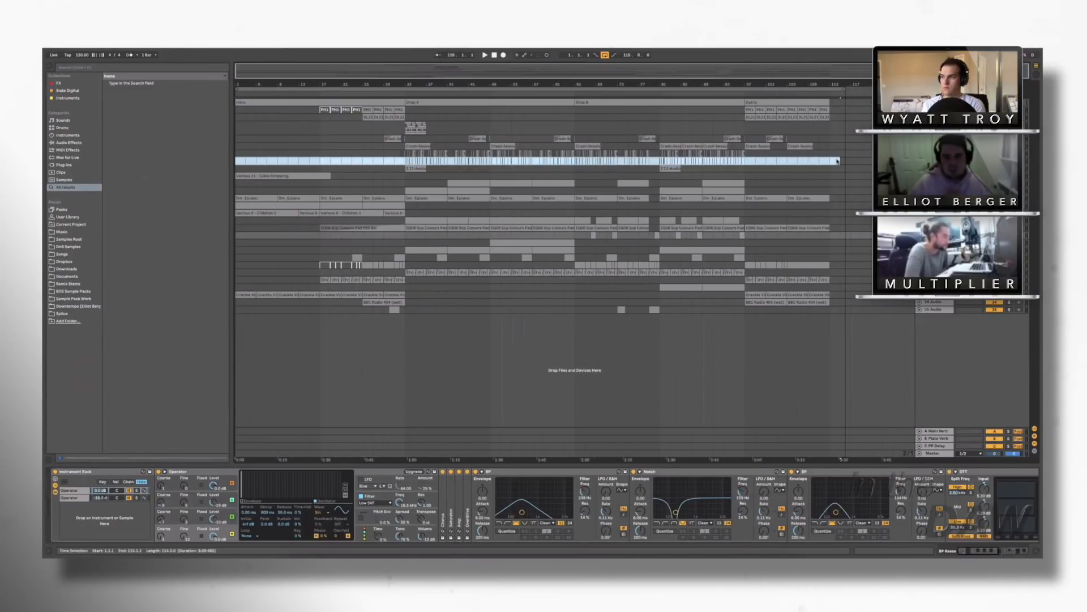
left_click(239, 162)
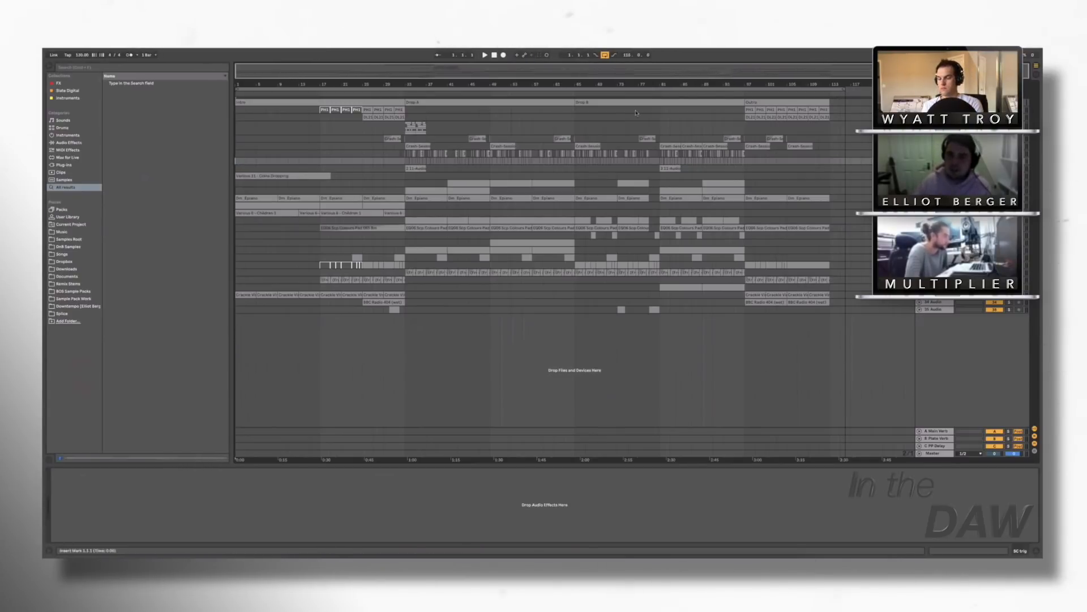
left_click(920, 102)
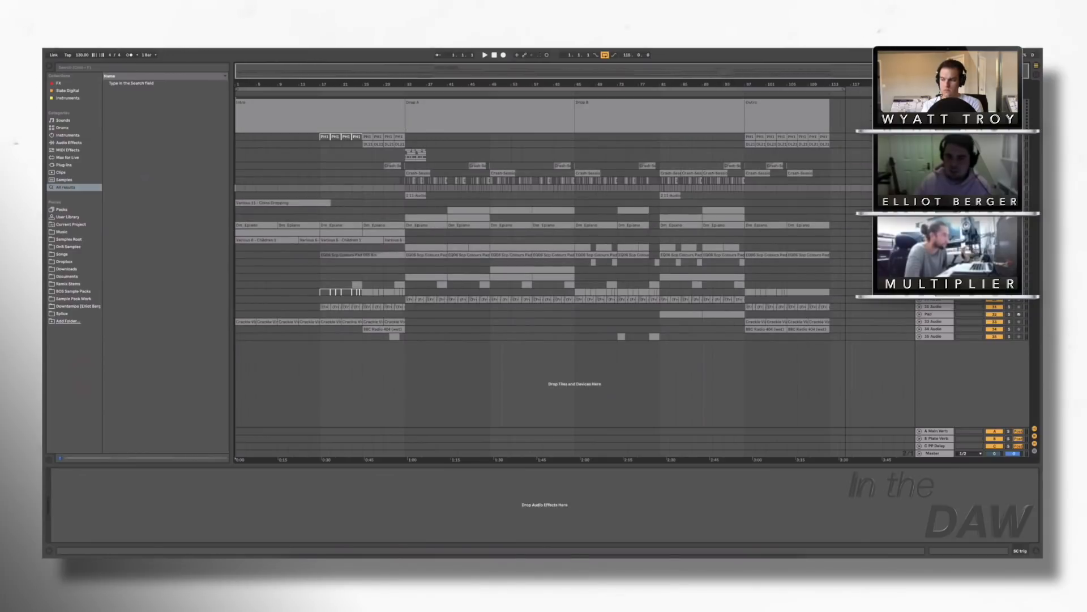
left_click(920, 103)
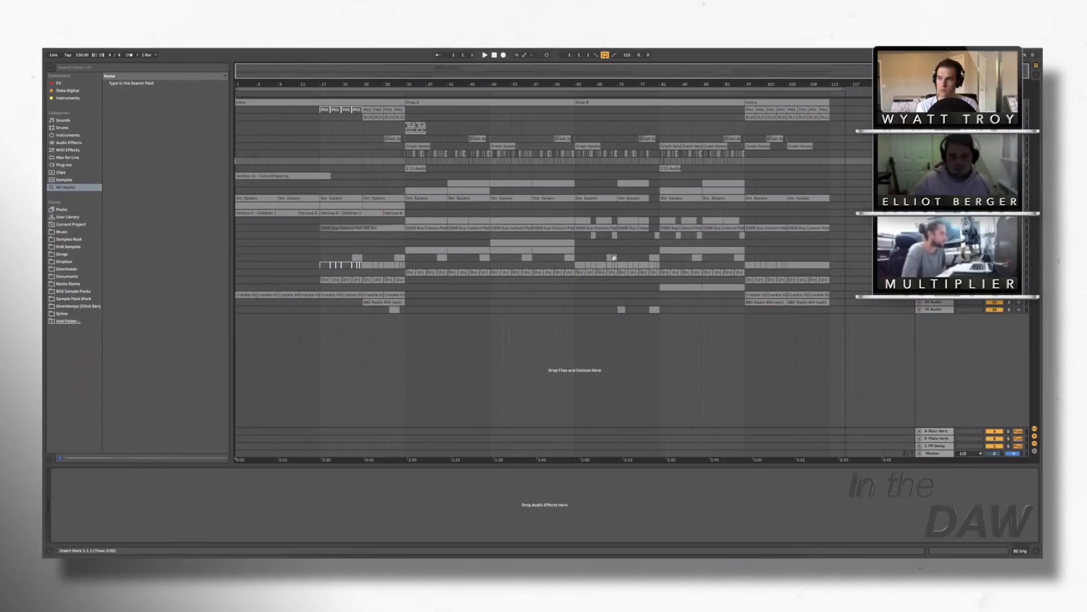
Step: Expand the BP Reese track and play its first clip in Drop B
left_click(592, 237)
key("u")
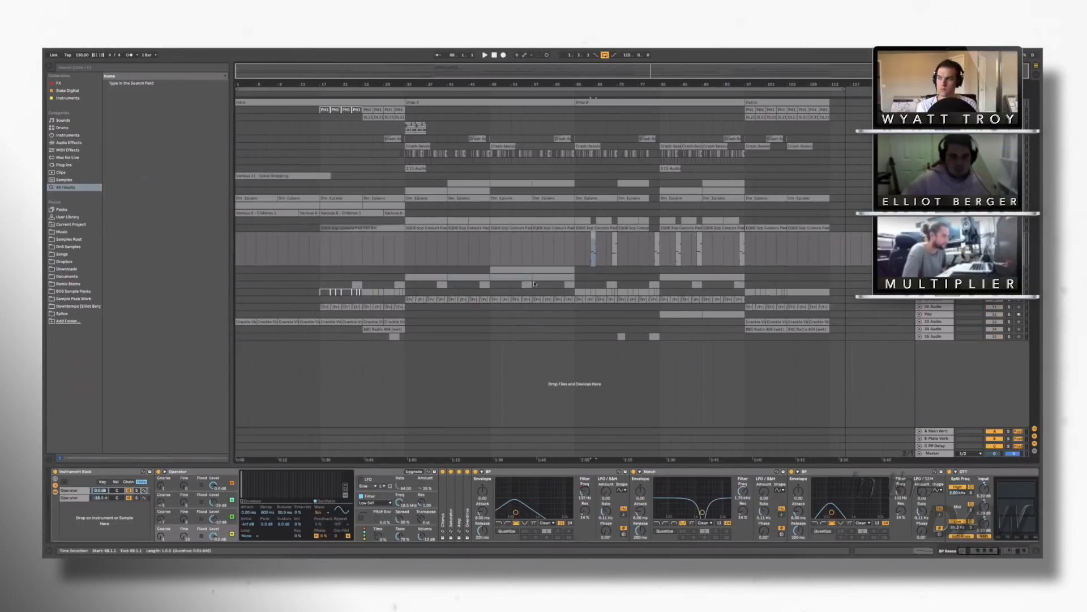
scroll(617, 251, "up", 3)
key("plus")
left_click(605, 254)
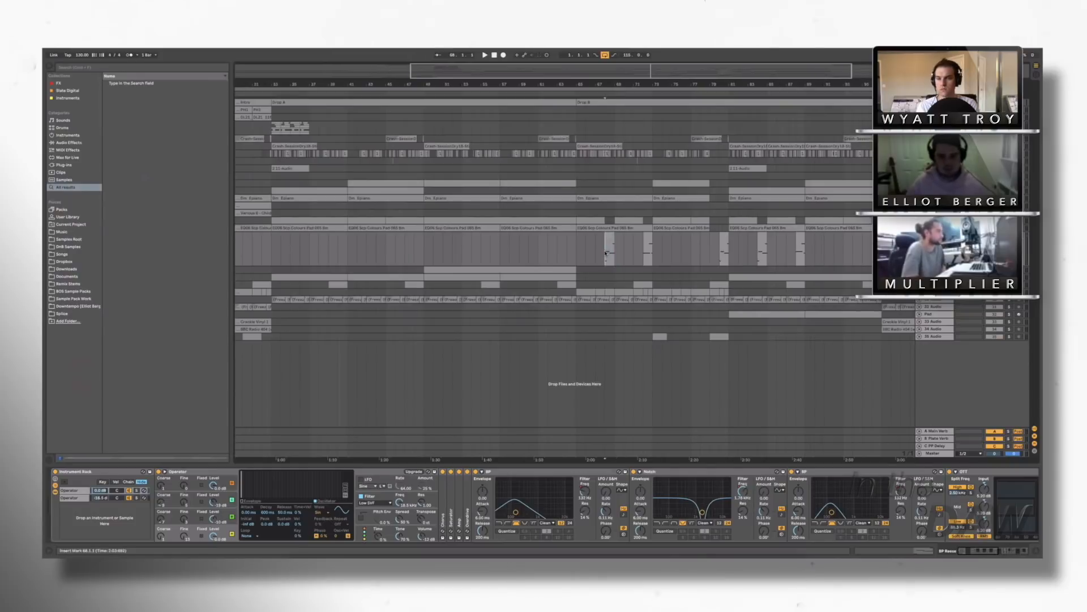
key("space")
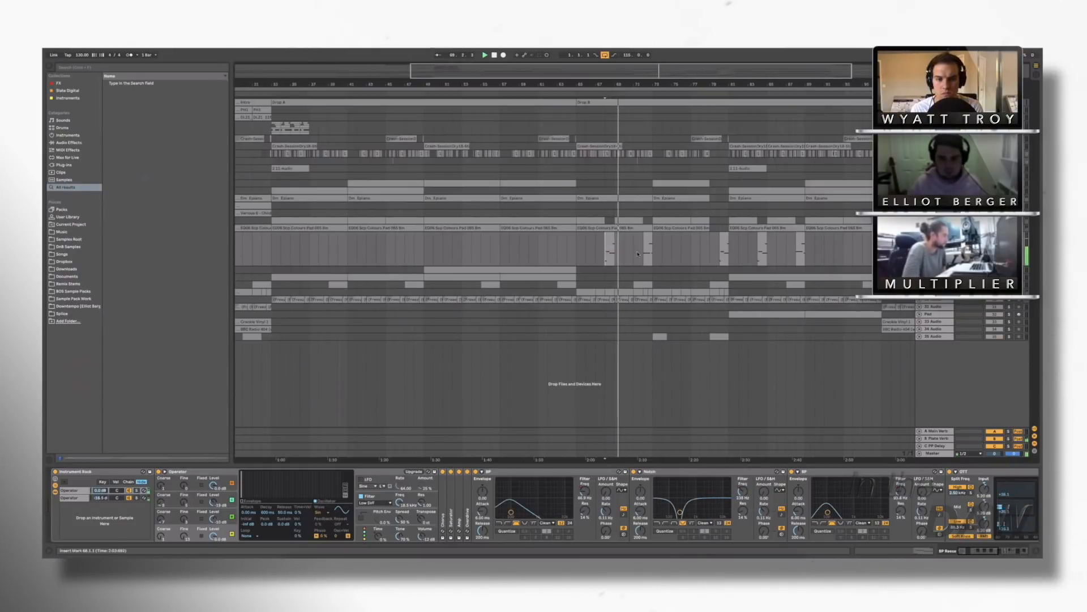
key("space")
Step: Play the arrangement from the start of Drop B at 65.1.1
left_click(634, 250)
scroll(578, 248, "down", 2)
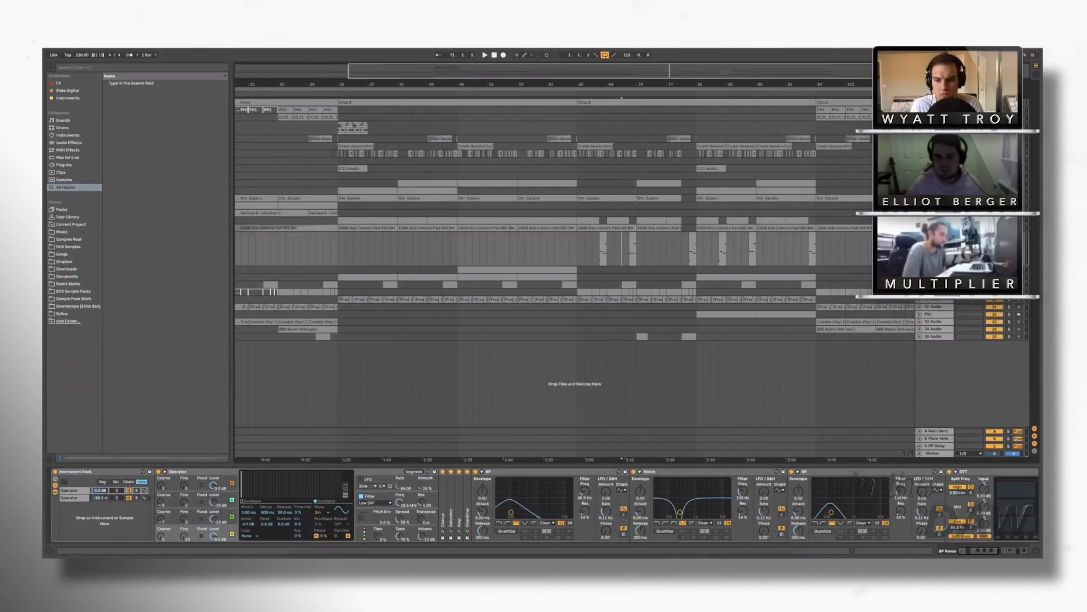
left_click(579, 251)
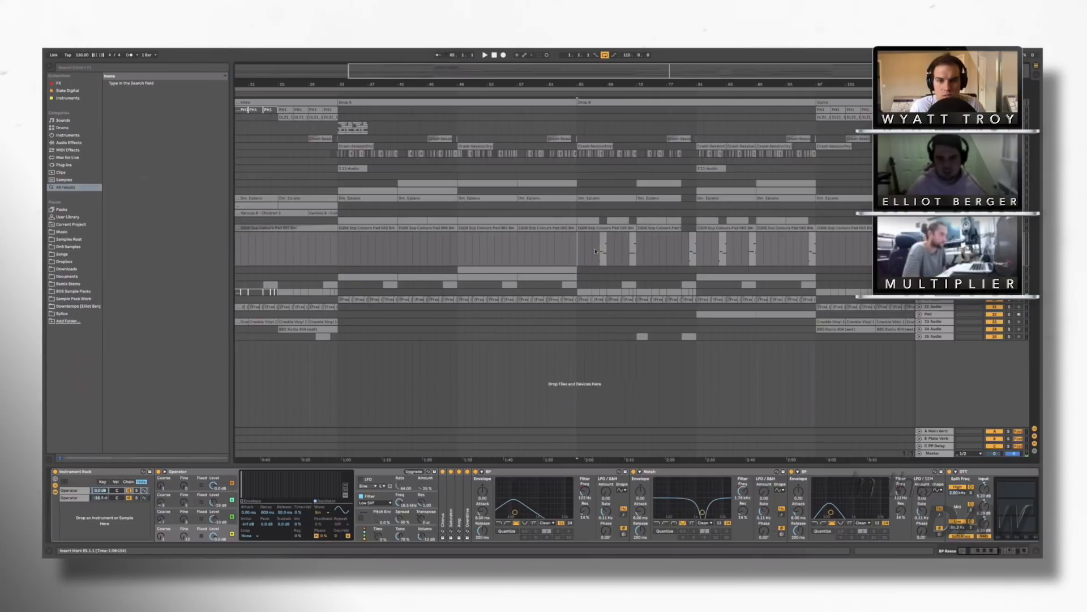
key("space")
left_click_drag(995, 453, 995, 455)
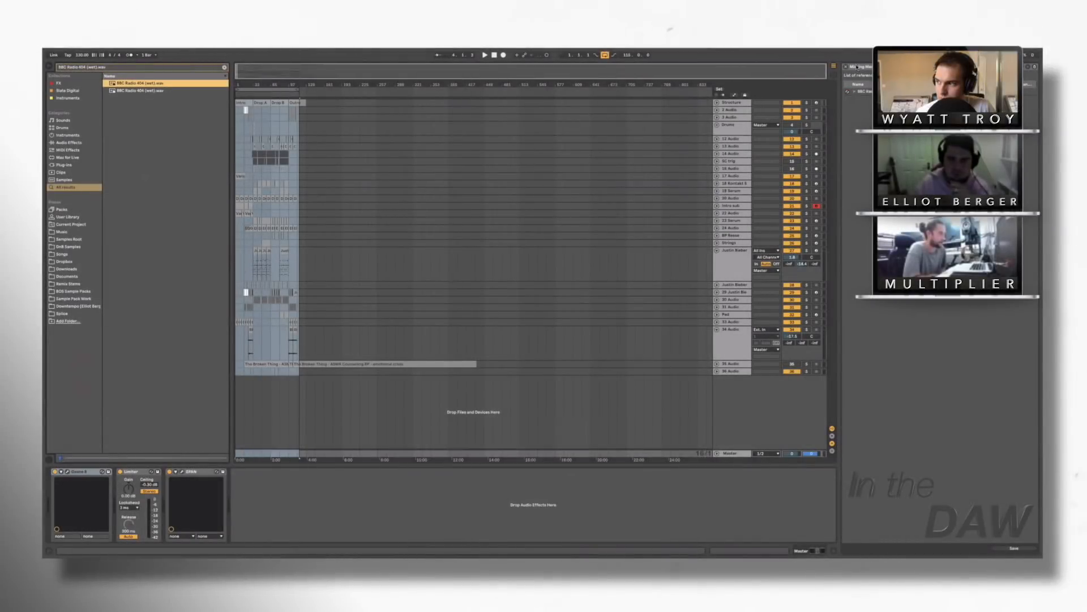
Step: Close the file manager and delete the deactivated track holding The Broken Thing audio clip
left_click(845, 67)
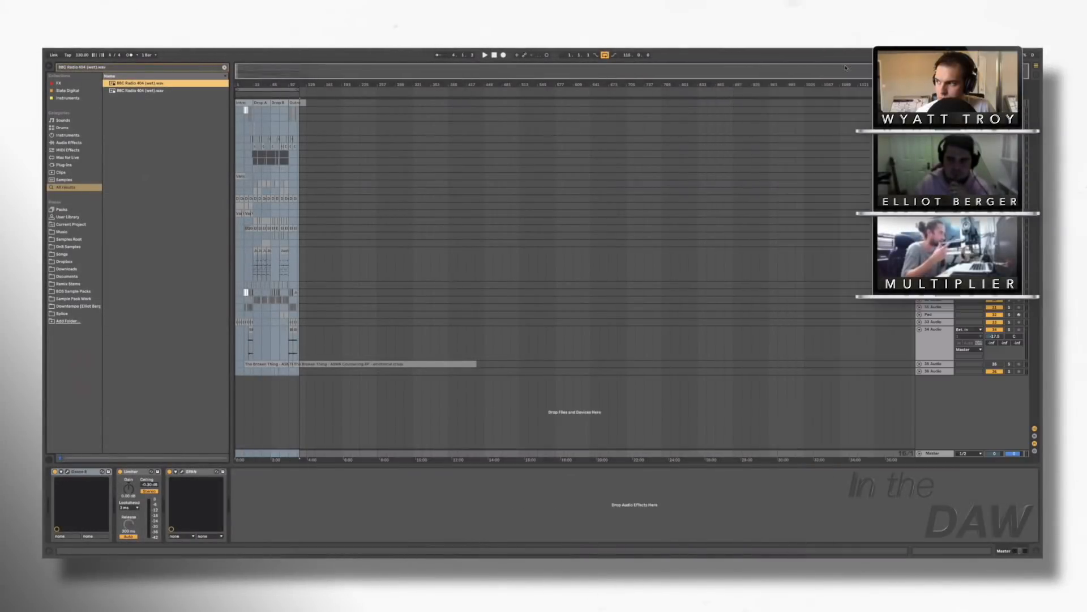
left_click(940, 363)
key("Delete")
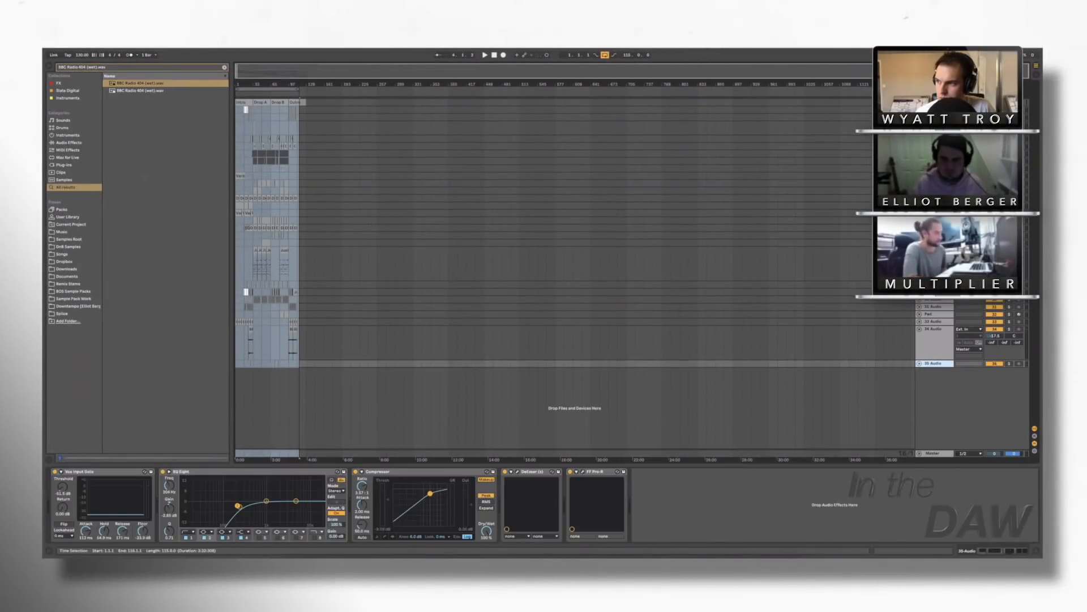
Step: Rename the expanded Justin Bieber sliced-vocal instrument track as Vox
left_click(934, 285)
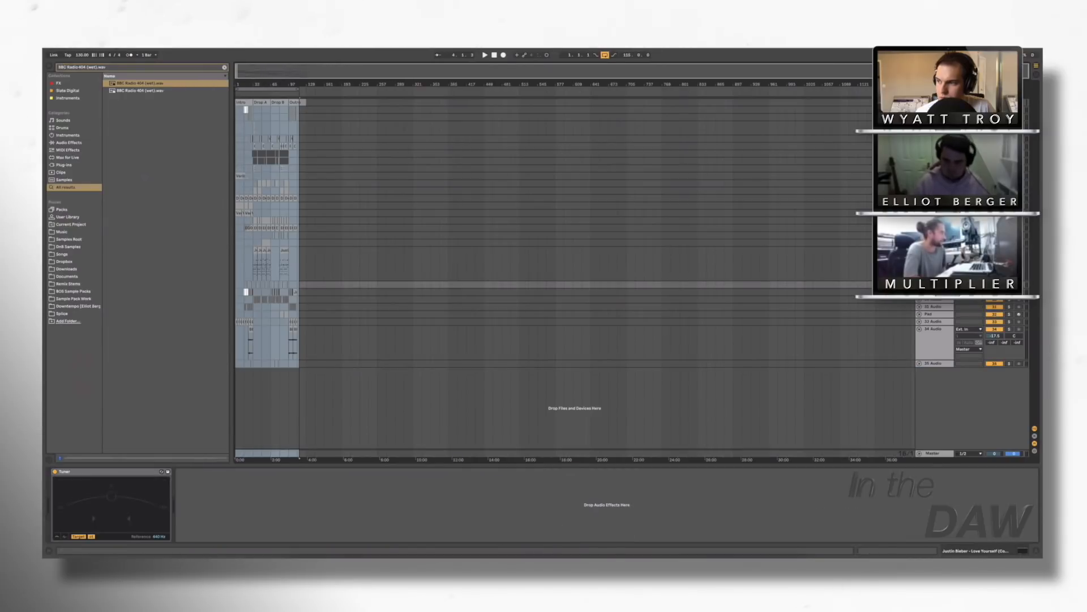
left_click(935, 255)
type("Vox")
key("Return")
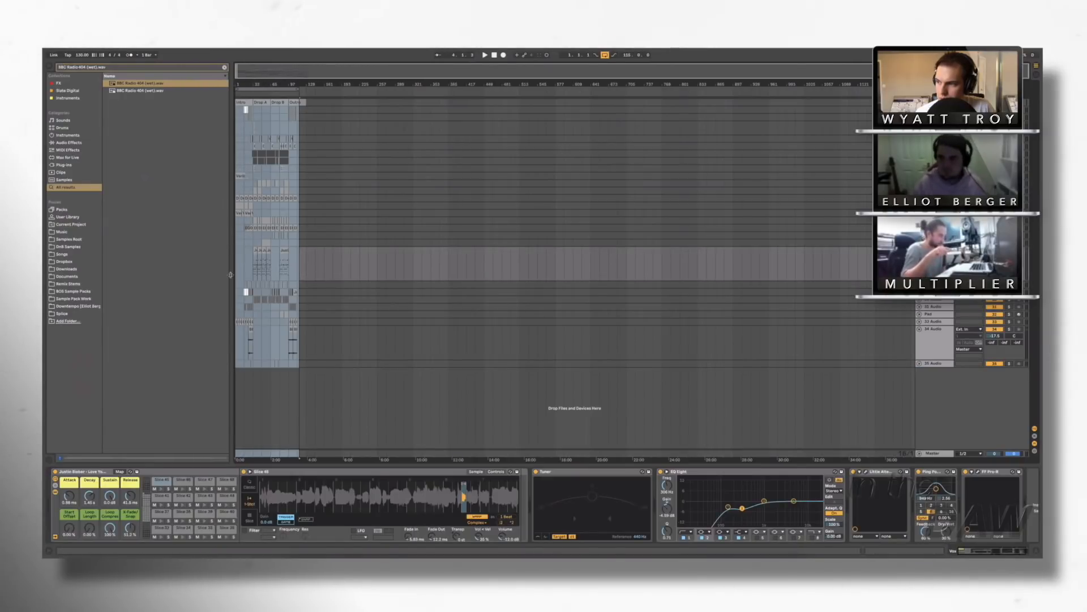
Step: Clear the clip names of all the MIDI clips on the Vox track
key("z")
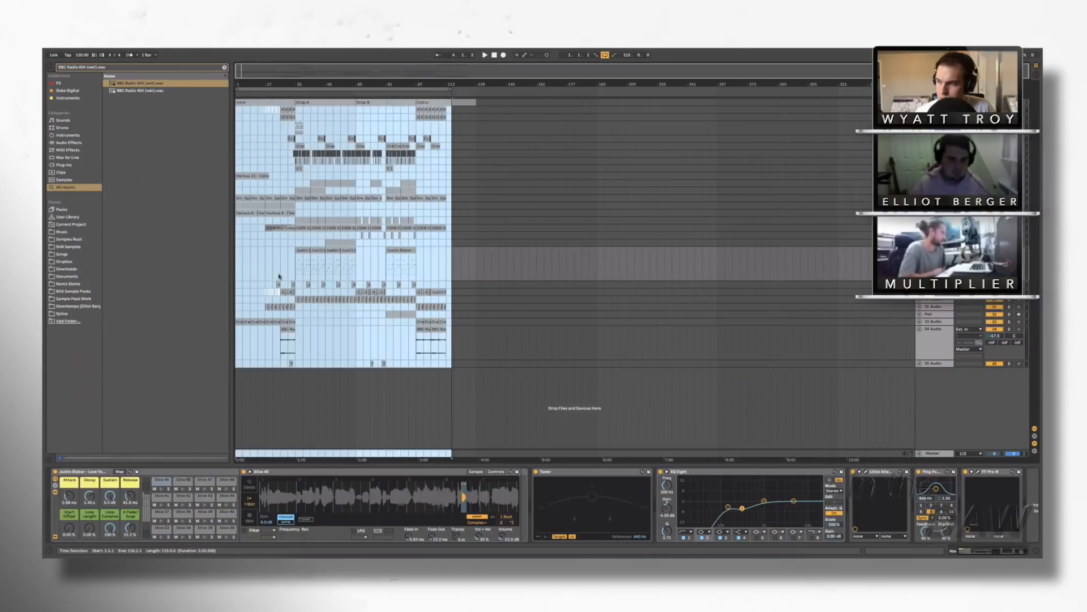
double_click(417, 265)
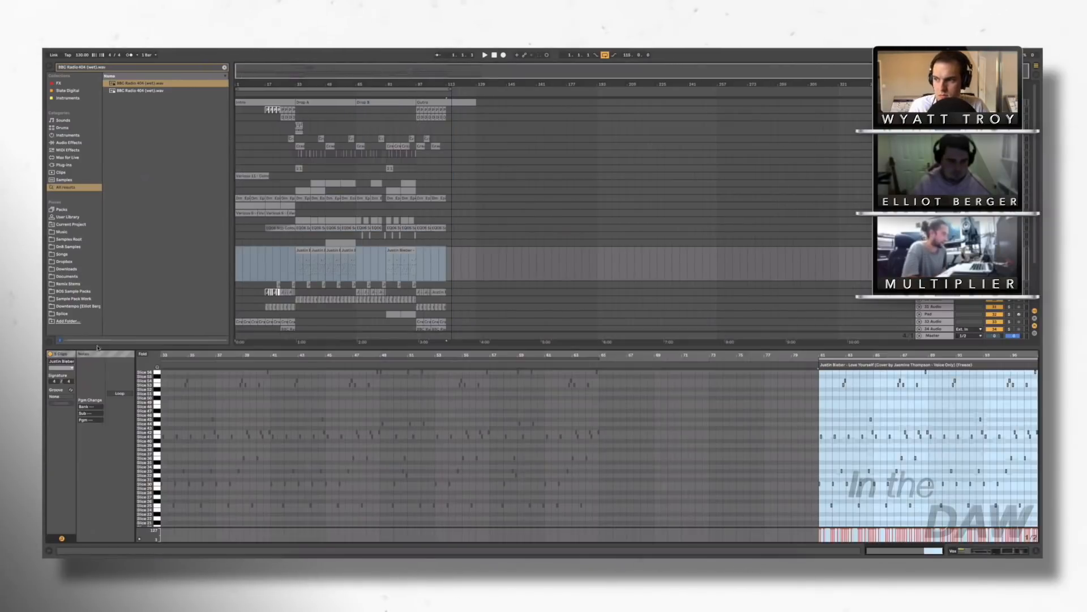
left_click(69, 361)
key("BackSpace")
key("Return")
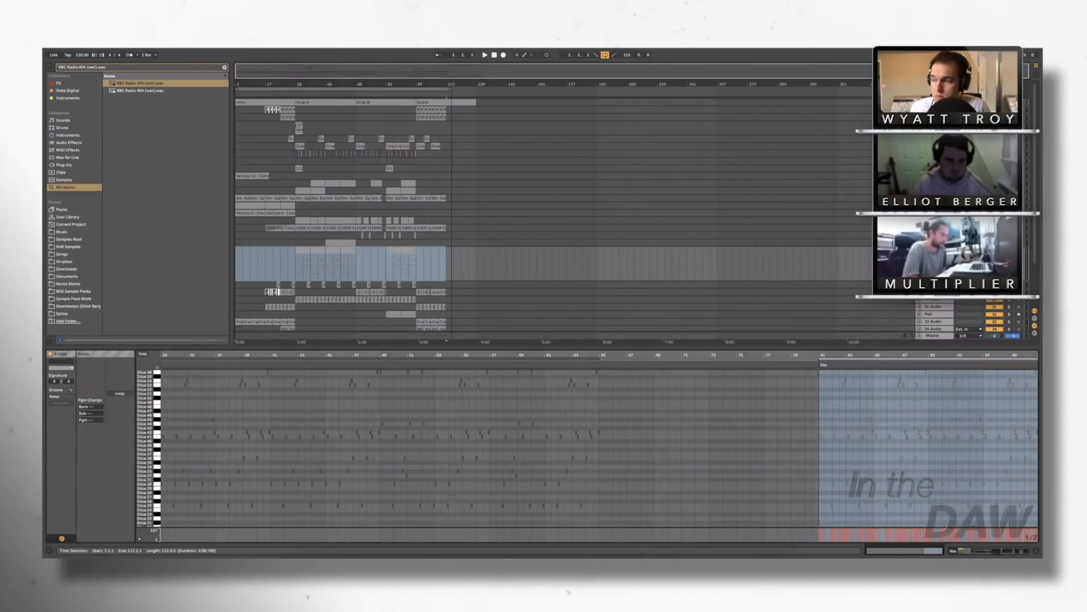
Step: Collapse the Vox track and clear the names of all clips on the two vocal tracks below it
scroll(414, 270, "down", 2)
key("z")
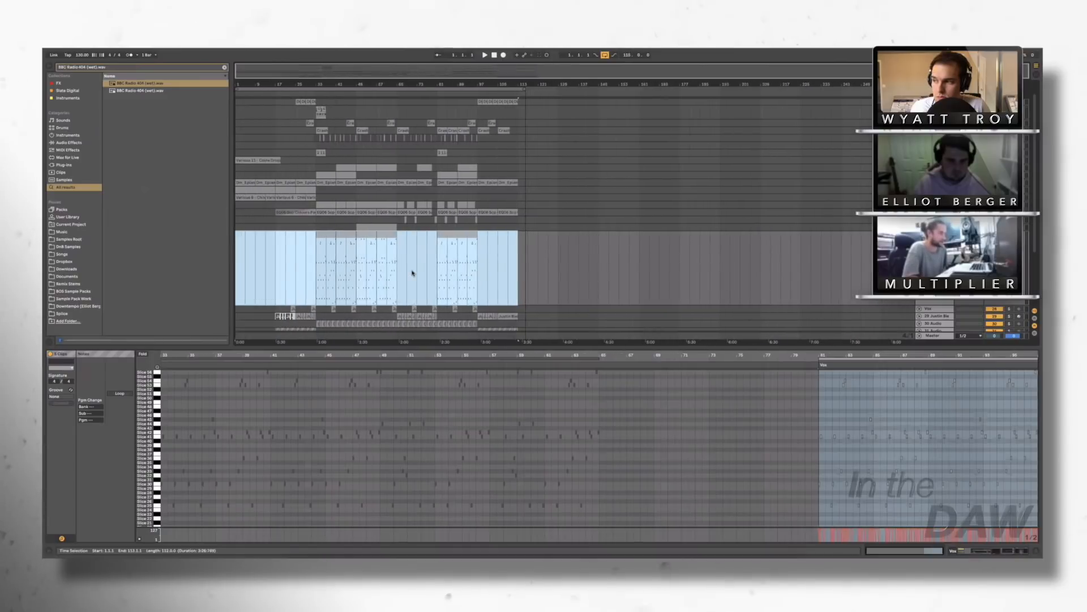
key("x")
left_click_drag(529, 251, 266, 242)
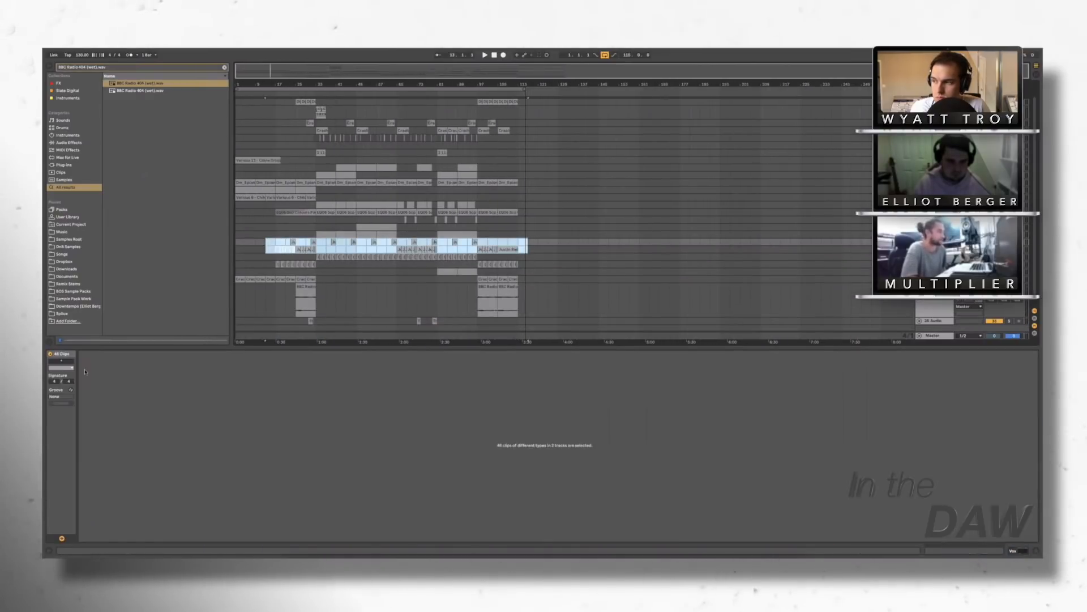
left_click(61, 361)
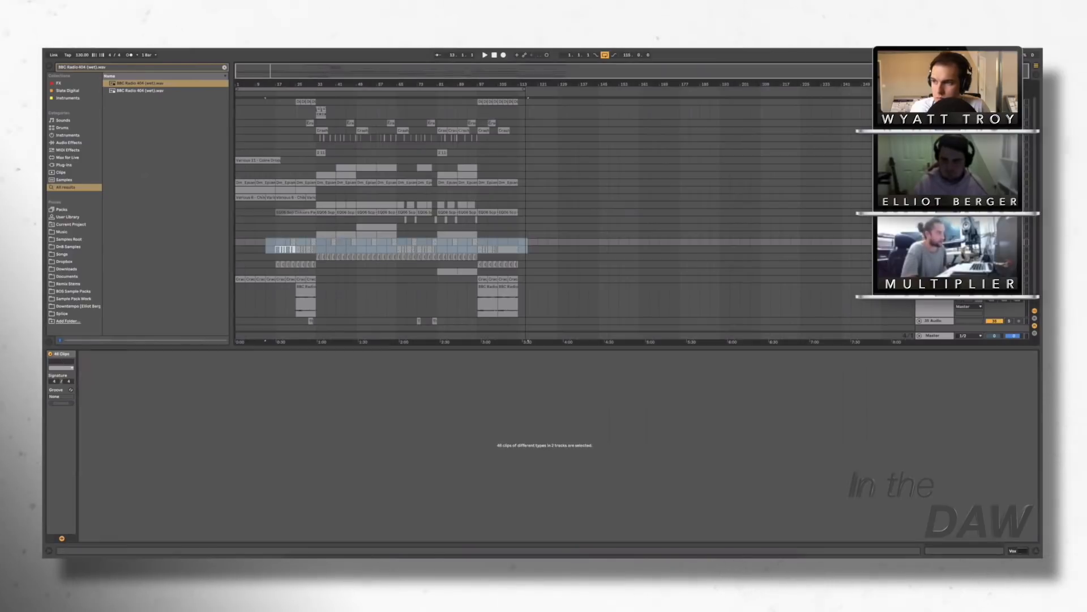
Step: Expand the lower Justin Bieber audio track and rename the sliced vocal instrument as Vox Cuts
left_click(934, 249)
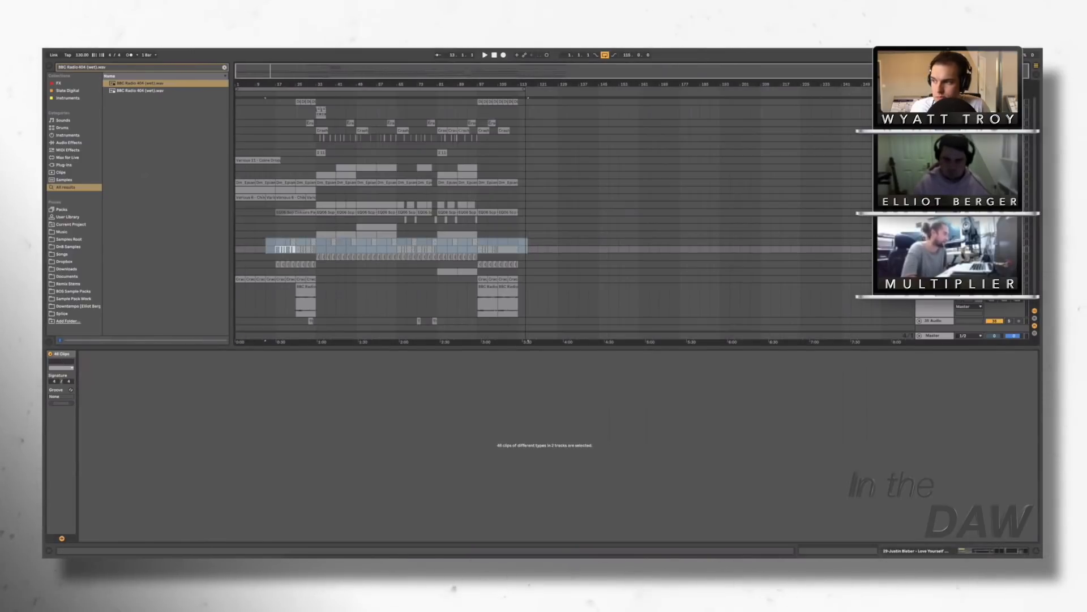
left_click(920, 249)
left_click(934, 241)
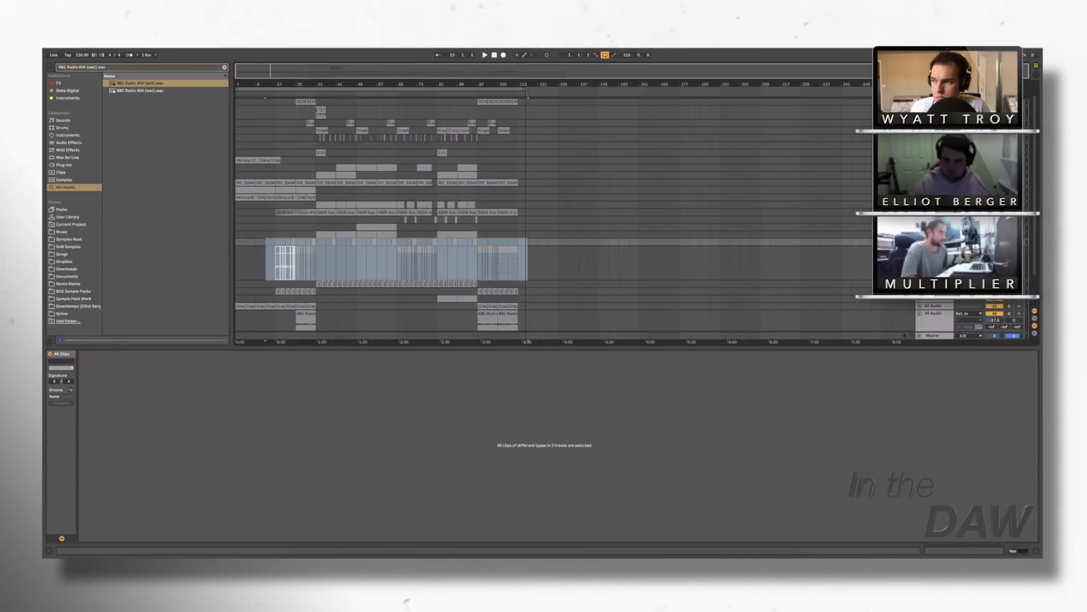
scroll(934, 234, "down", 3)
double_click(934, 210)
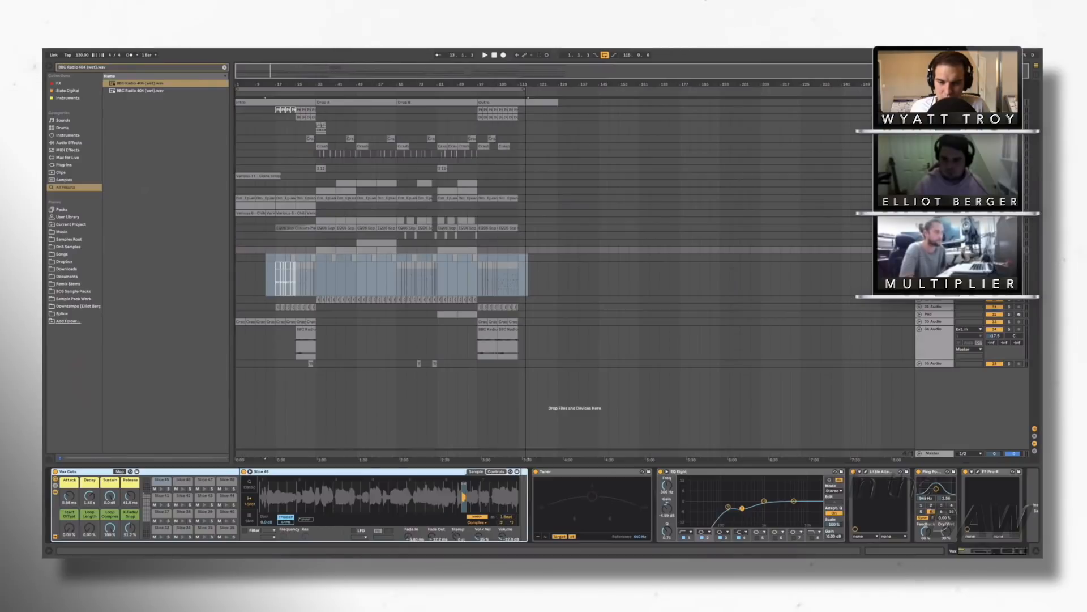
Step: Collapse the lower vocal audio track and the BBC Radio track, and show the Rev Vox track's device chain
left_click(920, 265)
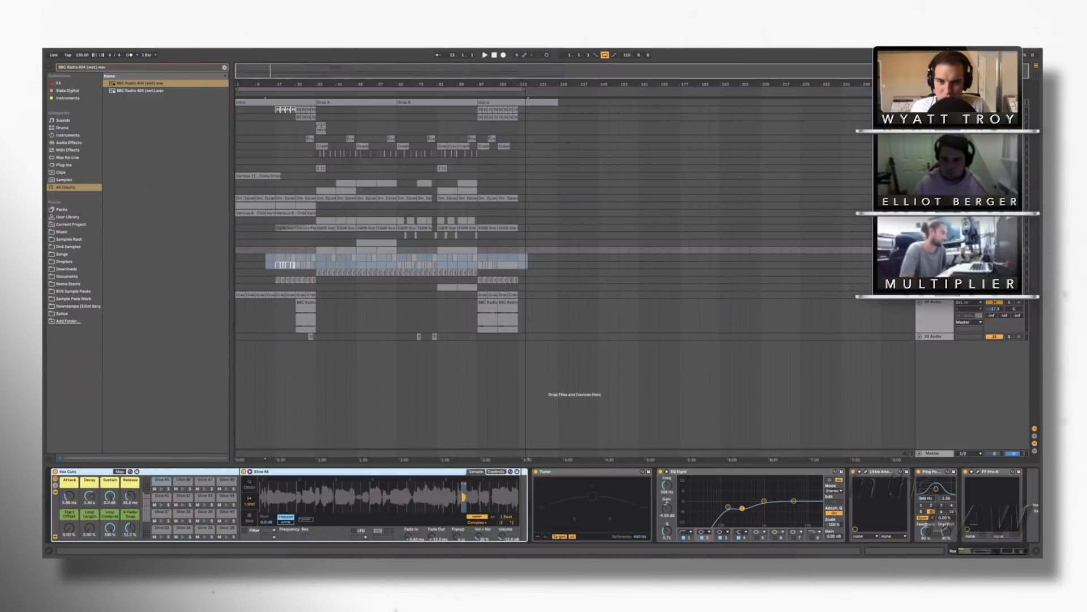
left_click(920, 302)
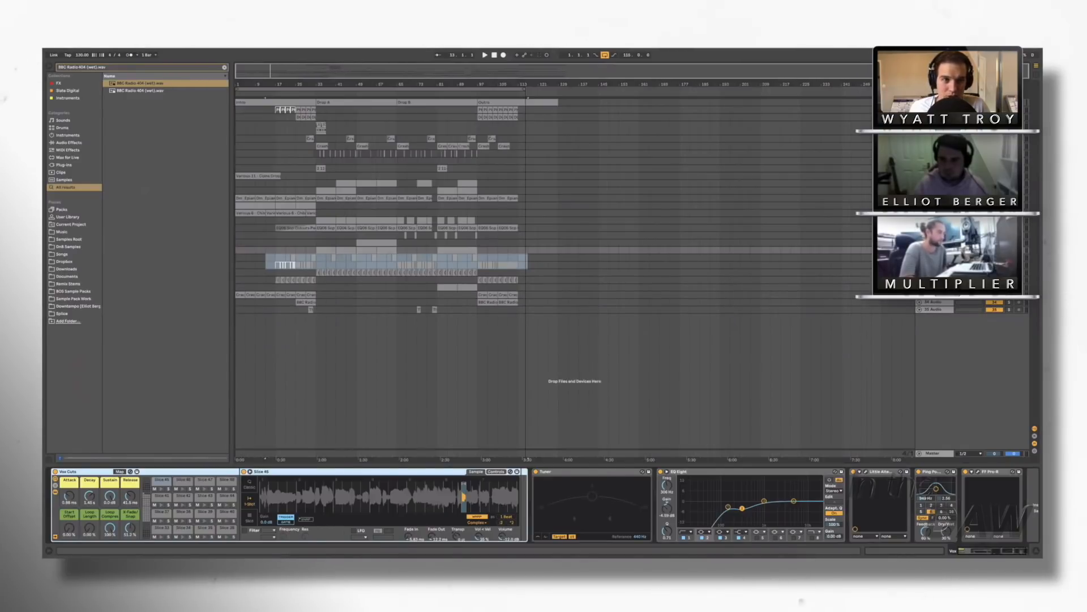
left_click(359, 261)
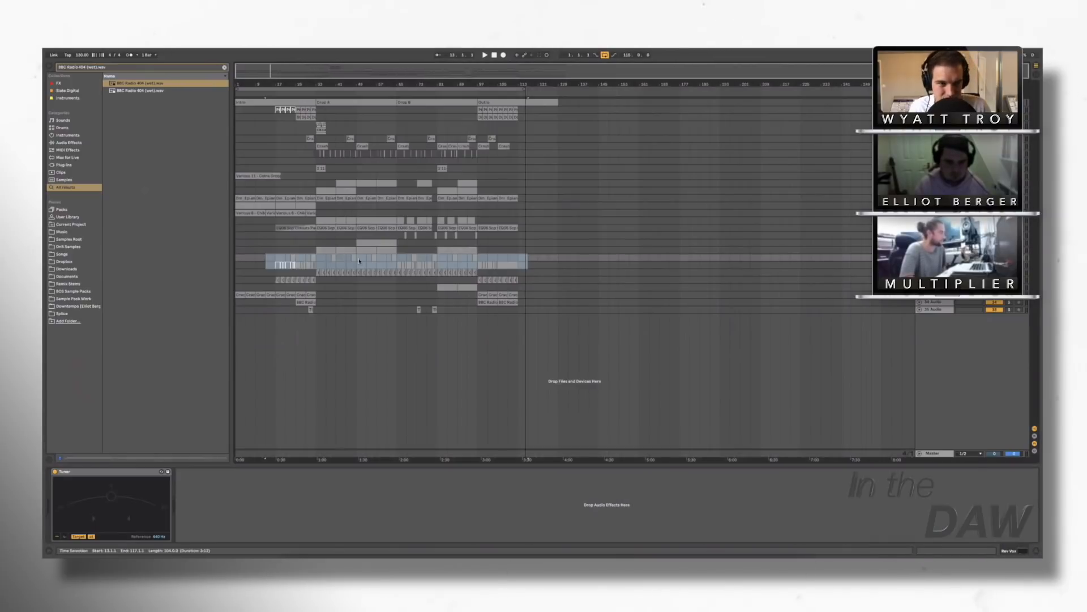
Step: Expand the sliced vocal track above Rev Vox and display its Vox Cuts rack and effects
left_click_drag(293, 85, 321, 242)
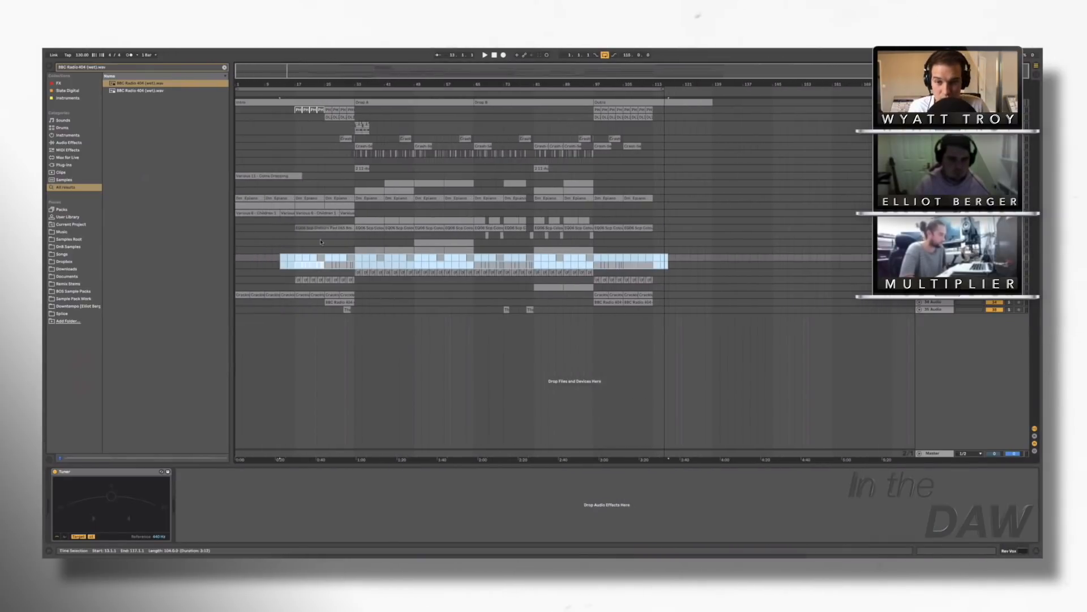
left_click(920, 250)
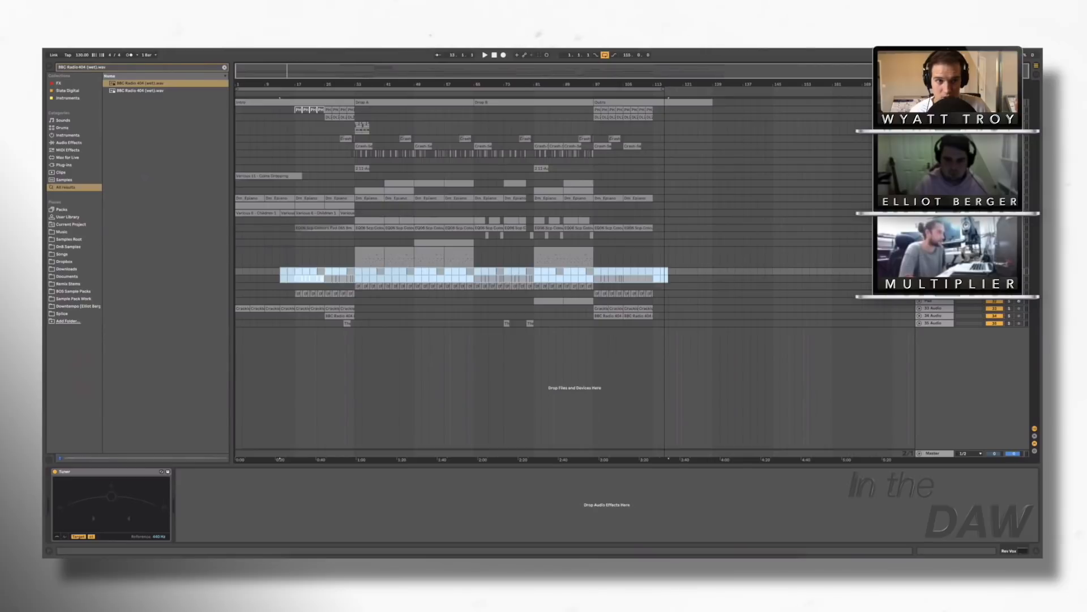
left_click(935, 250)
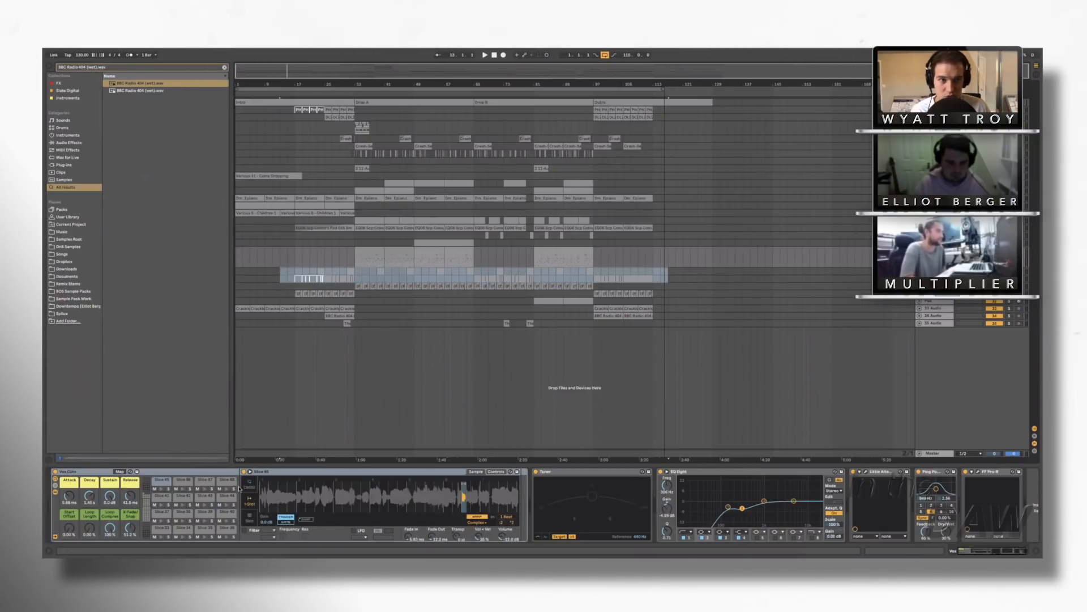
Step: Rename the intro clip on the 35 Audio track as Spoken Word and display that track's effect chain
scroll(239, 488, "right", 2)
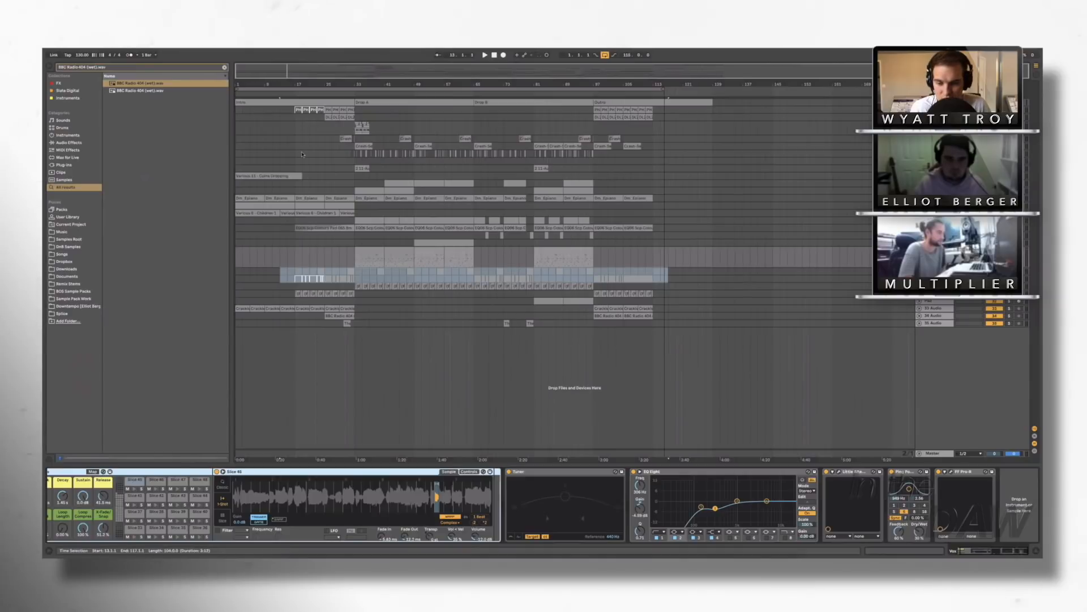
scroll(497, 115, "up", 5)
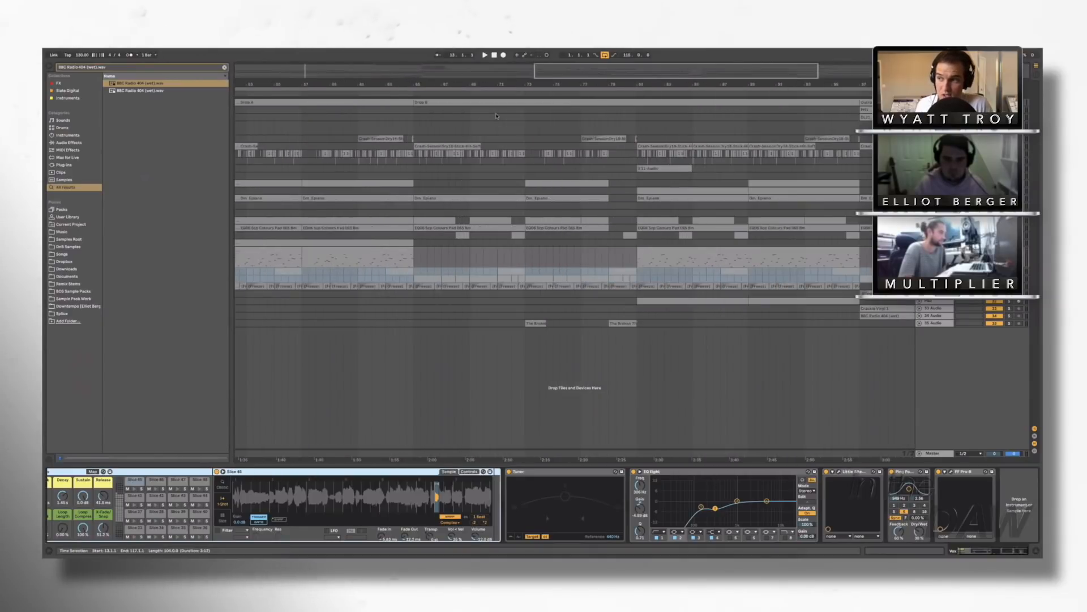
scroll(496, 116, "left", 10)
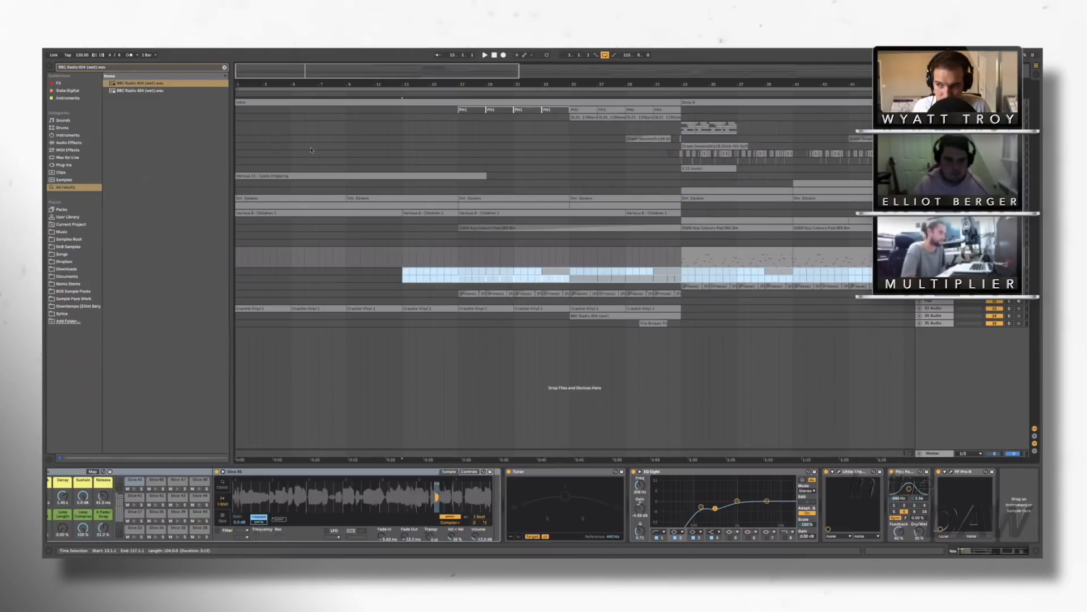
scroll(423, 237, "down", 1)
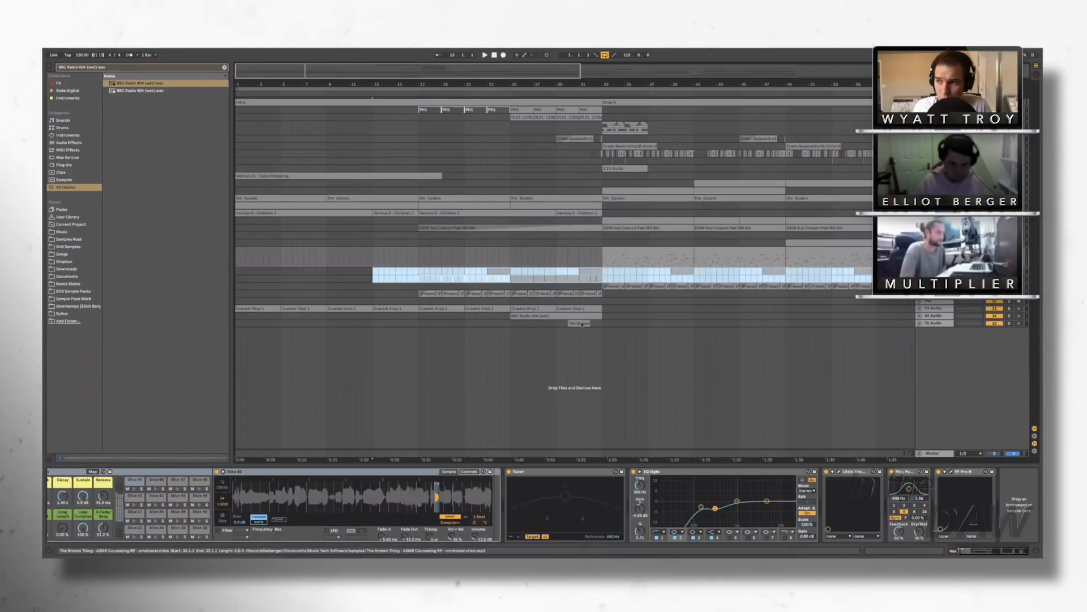
left_click(932, 323)
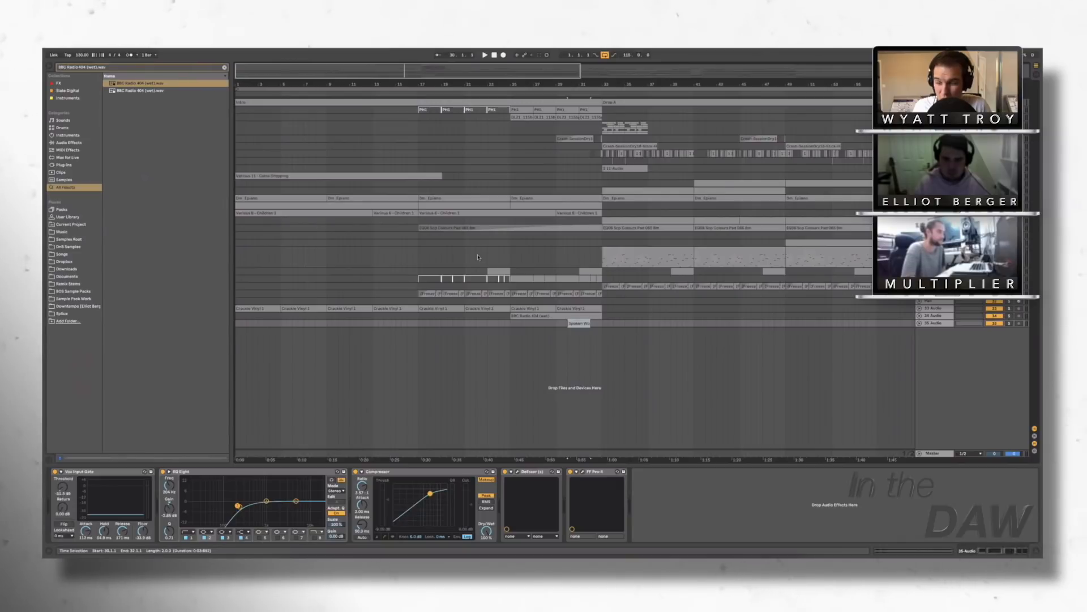
scroll(478, 257, "down", 5)
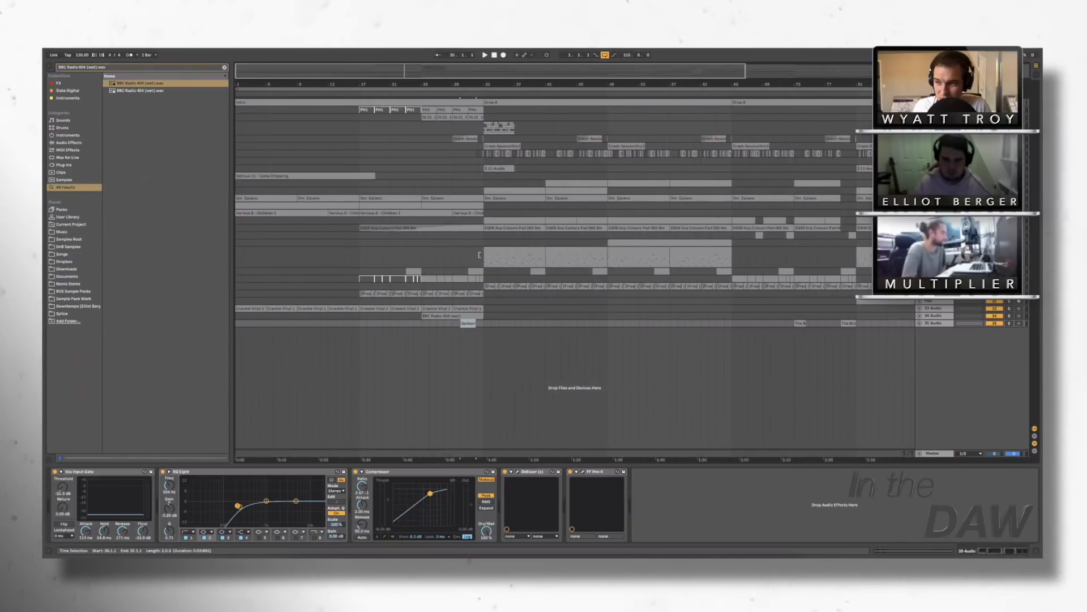
scroll(479, 256, "down", 2)
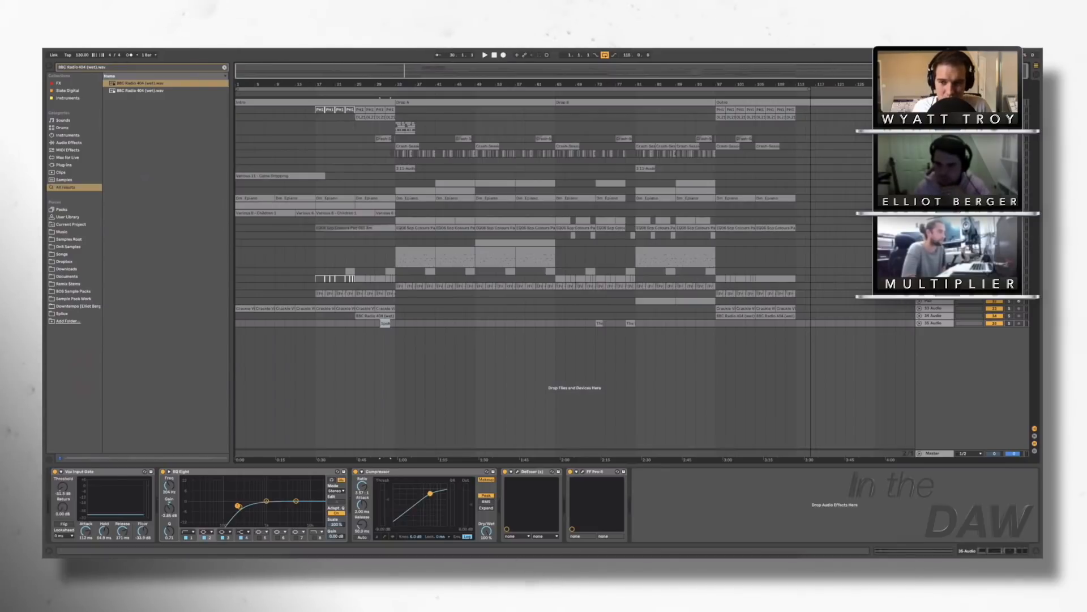
Step: Select the first Drop A clip on the vocal cuts track and examine the slices in its Vox Cuts rack
left_click(920, 293)
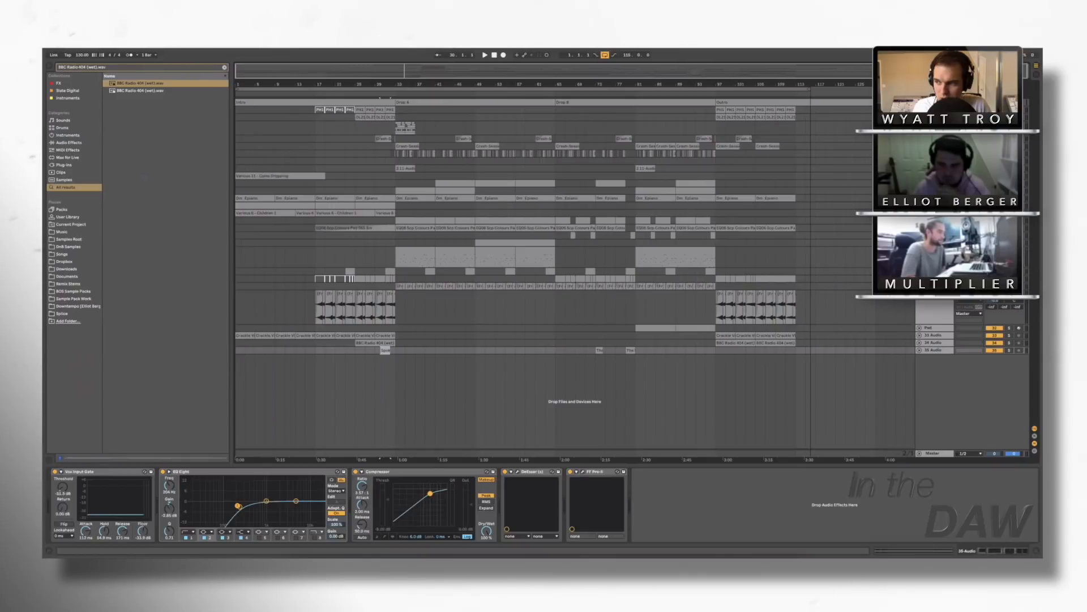
left_click(919, 293)
left_click(411, 250)
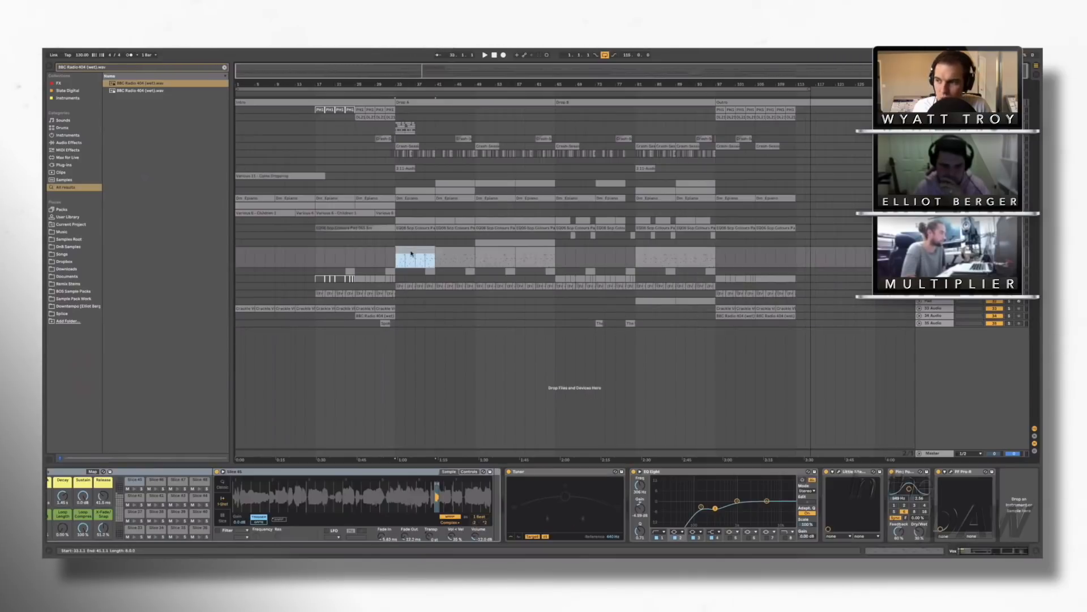
left_click(141, 488)
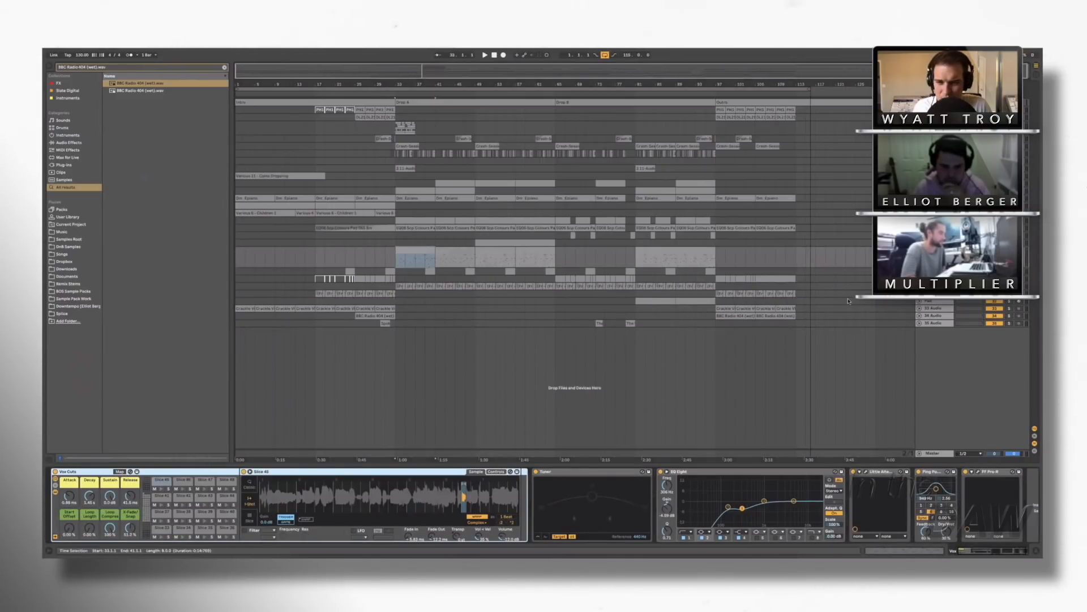
scroll(194, 508, "up", 4)
left_click(227, 512)
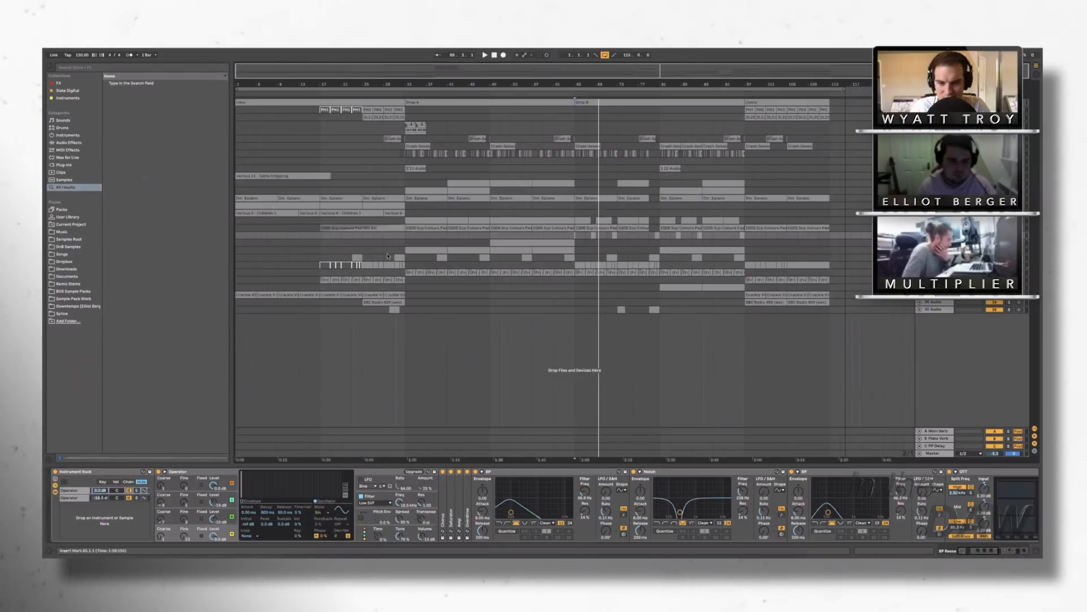
Step: Expand the BP Reese track, review its two Operator chains and switch off the effects that follow them
double_click(937, 235)
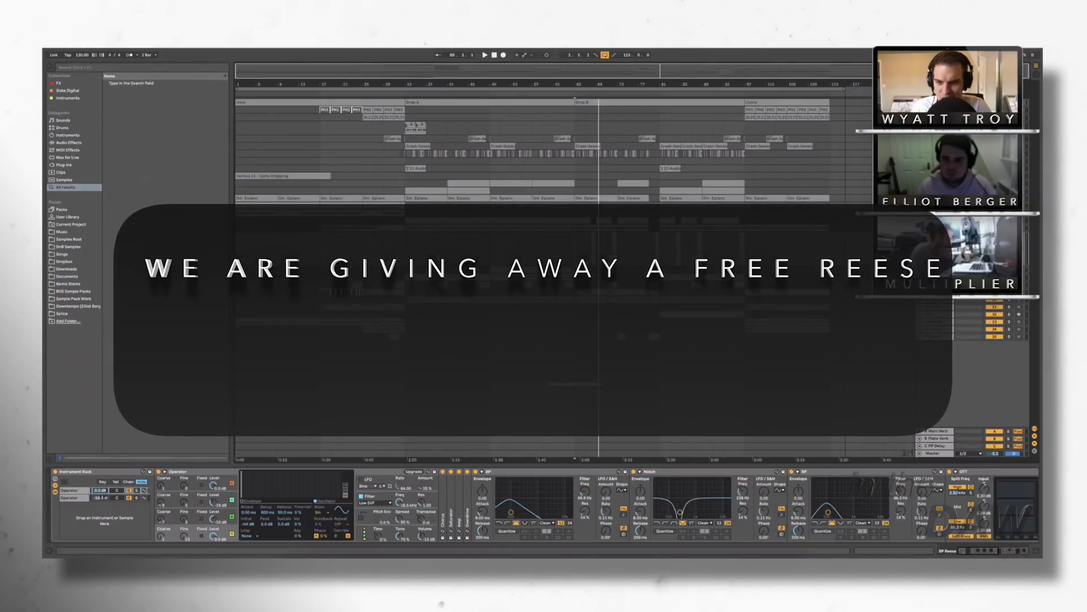
left_click(192, 470)
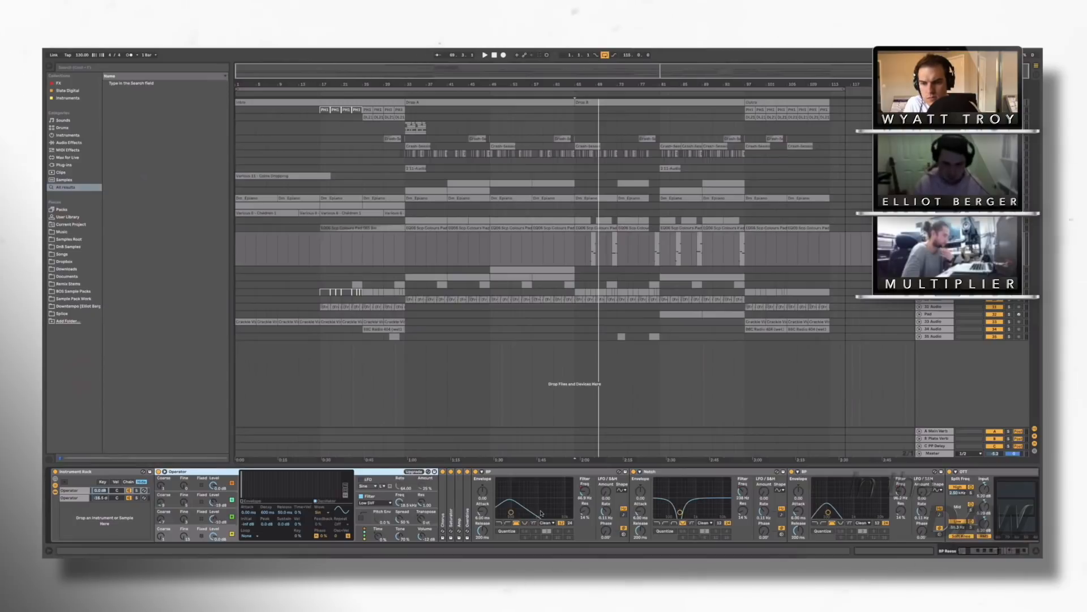
left_click(80, 498)
left_click(78, 491)
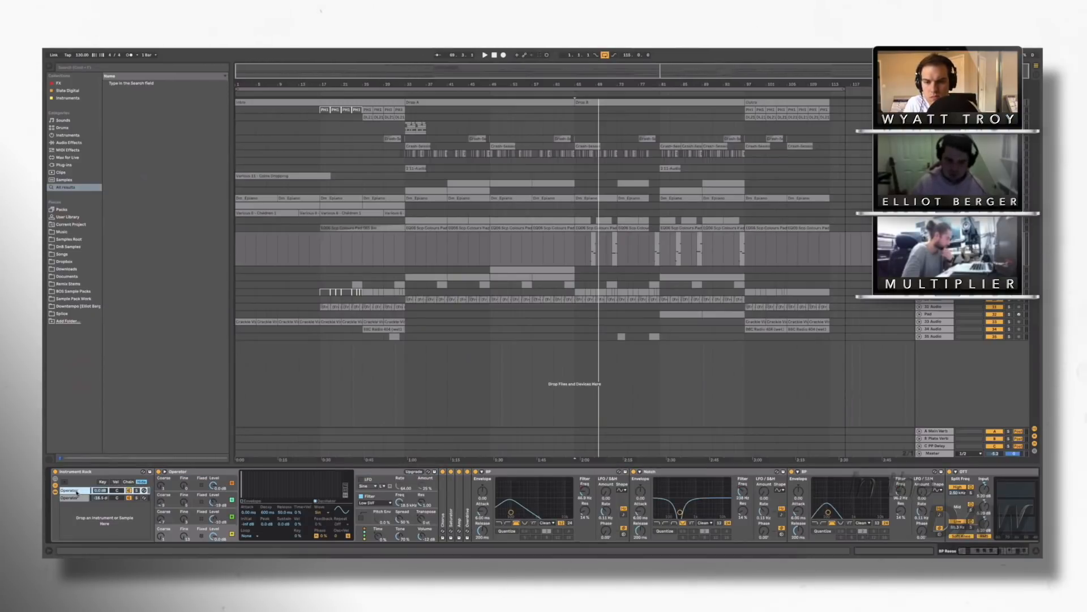
left_click(367, 471)
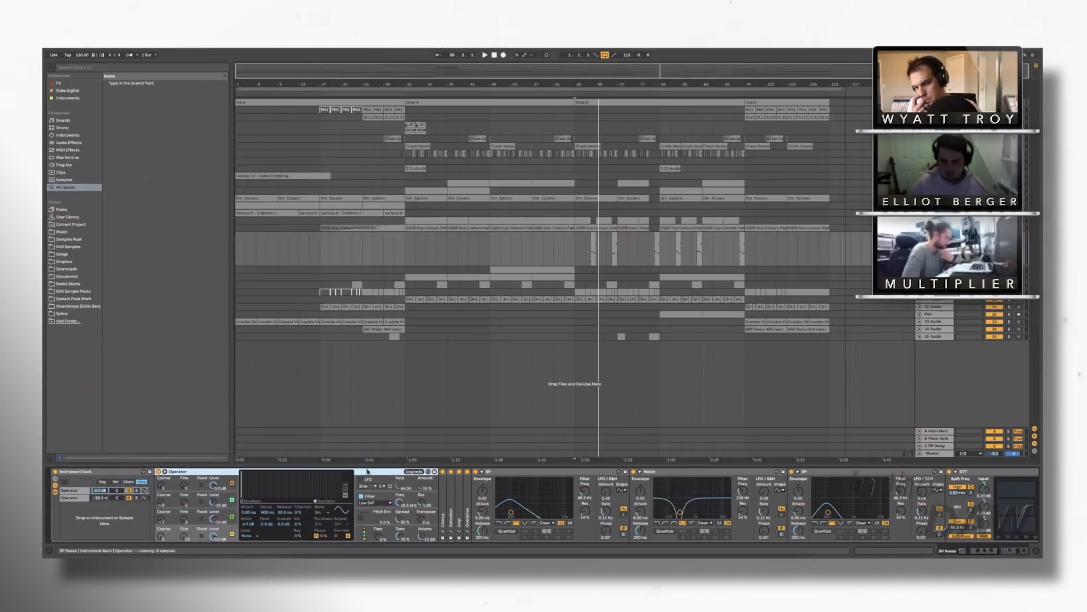
scroll(368, 471, "right", 10)
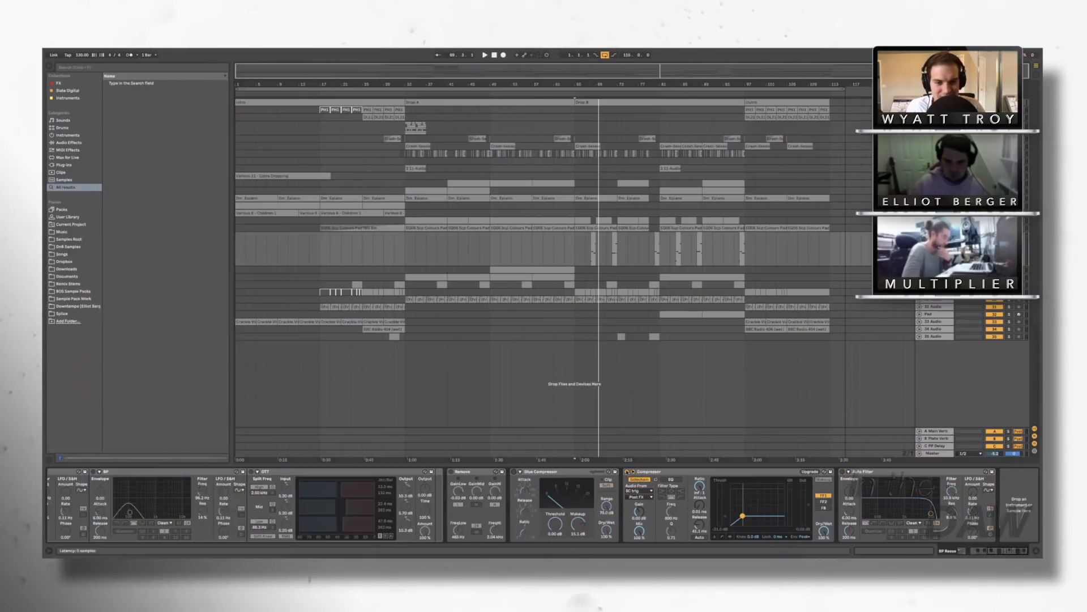
scroll(486, 493, "left", 10)
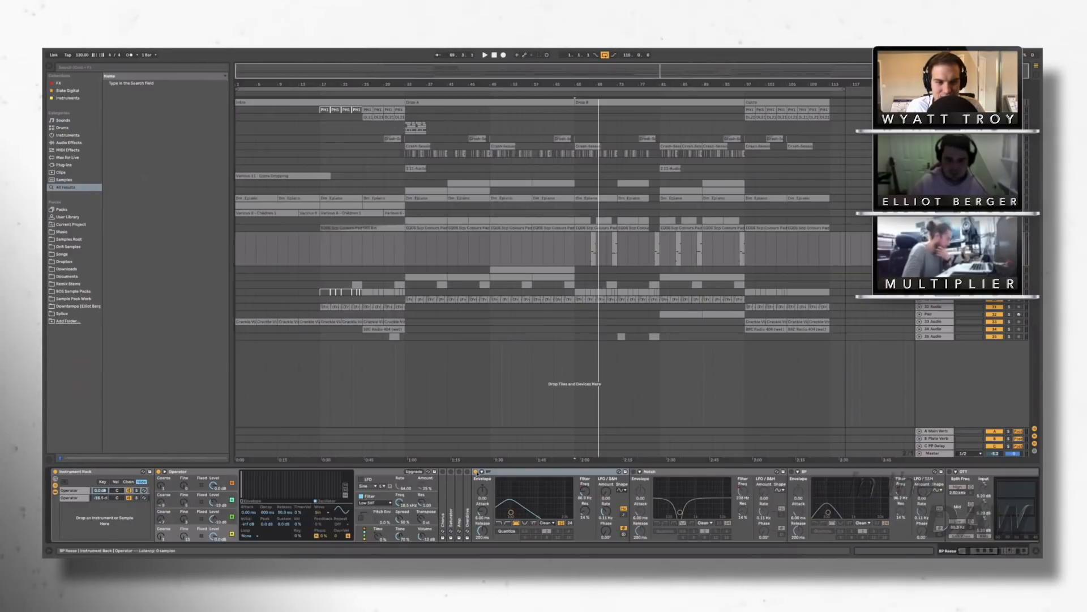
Step: Select the first BP Reese clip in Drop B and play it with the track soloed
left_click(593, 252)
scroll(581, 259, "up", 5)
key("space")
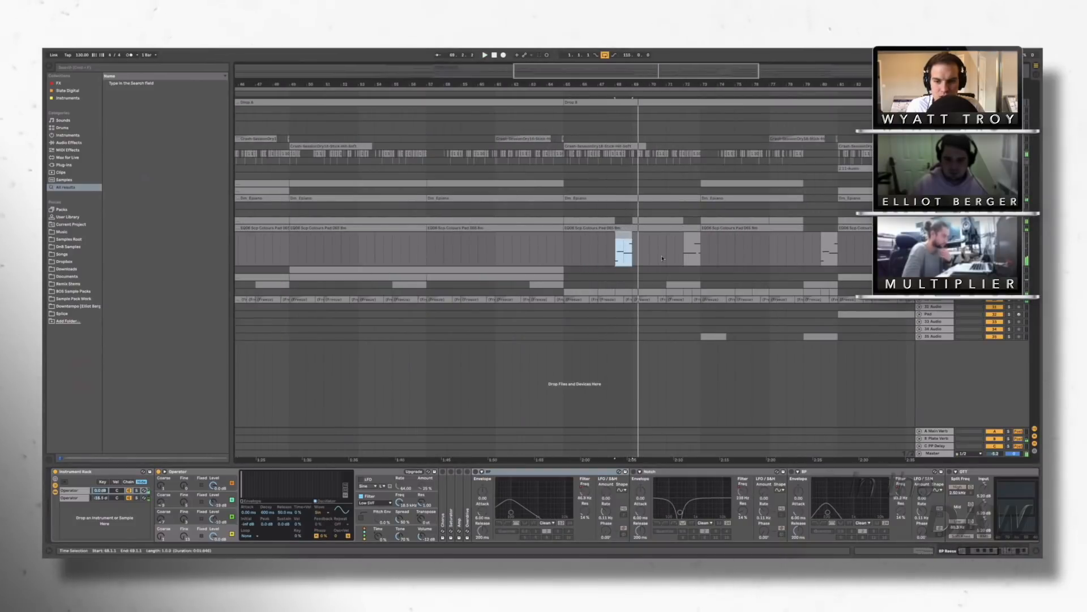
left_click(1009, 235)
key("space")
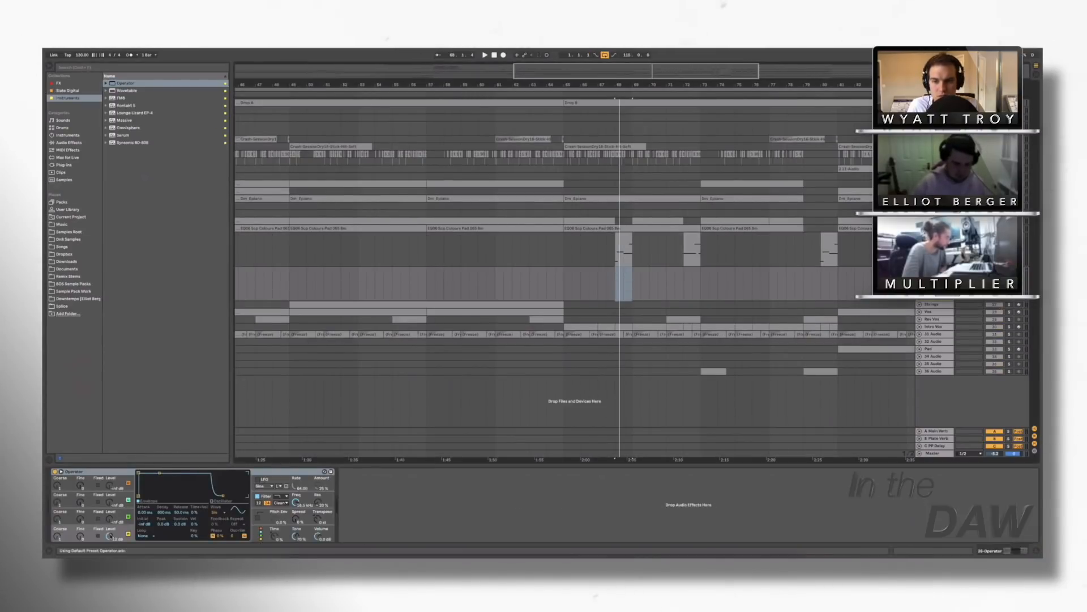
Step: Audition a low note on the default Operator and raise the level of oscillator B
key("z")
key("a")
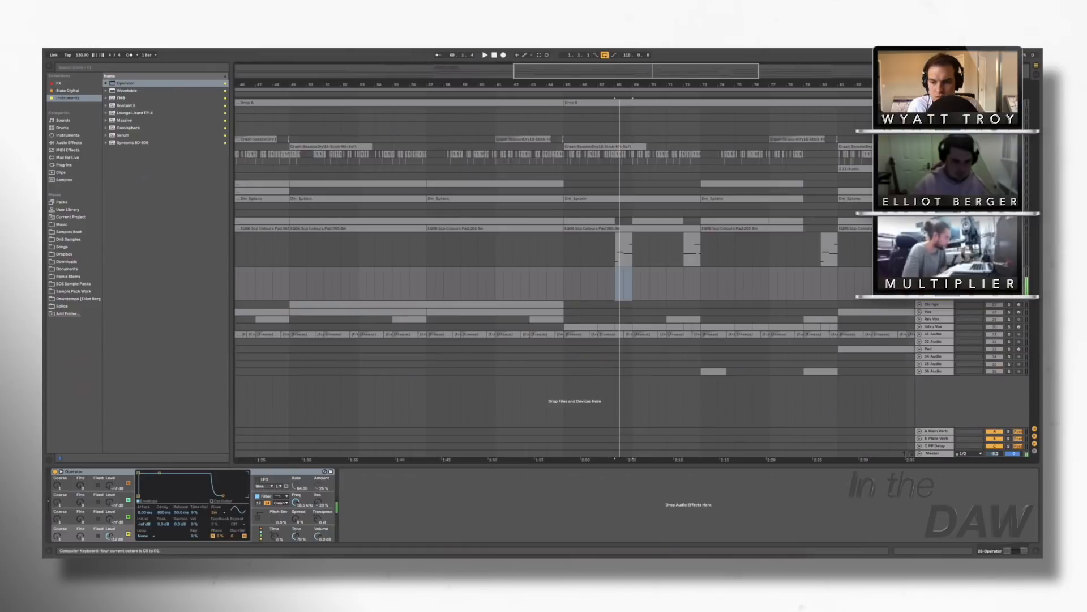
left_click_drag(110, 519, 110, 502)
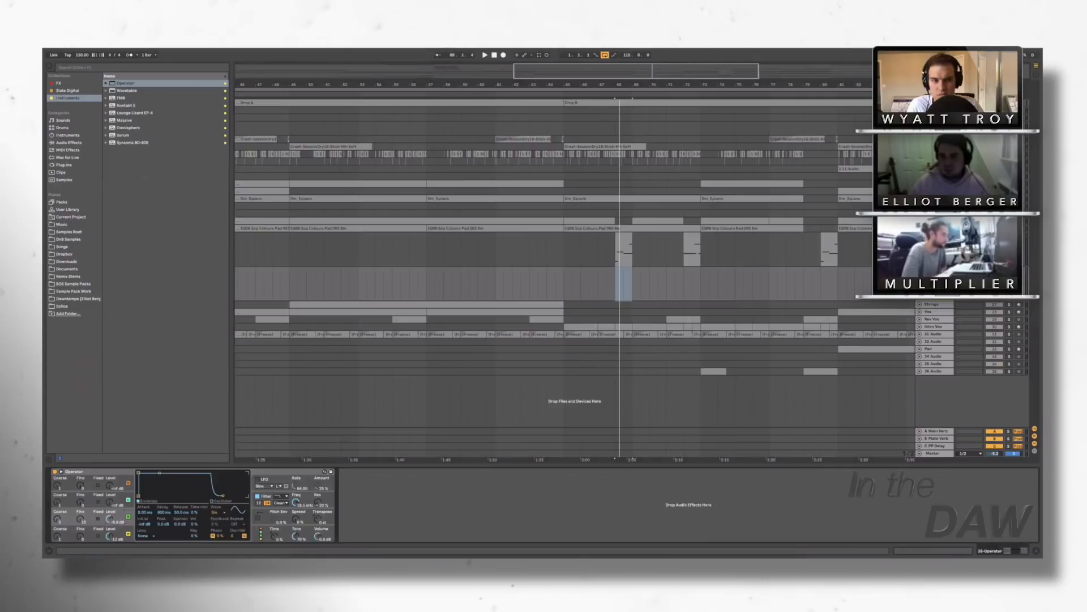
Step: Return to the BP Reese track and inspect its Operator's oscillators, pitch envelope and global settings
left_click(935, 236)
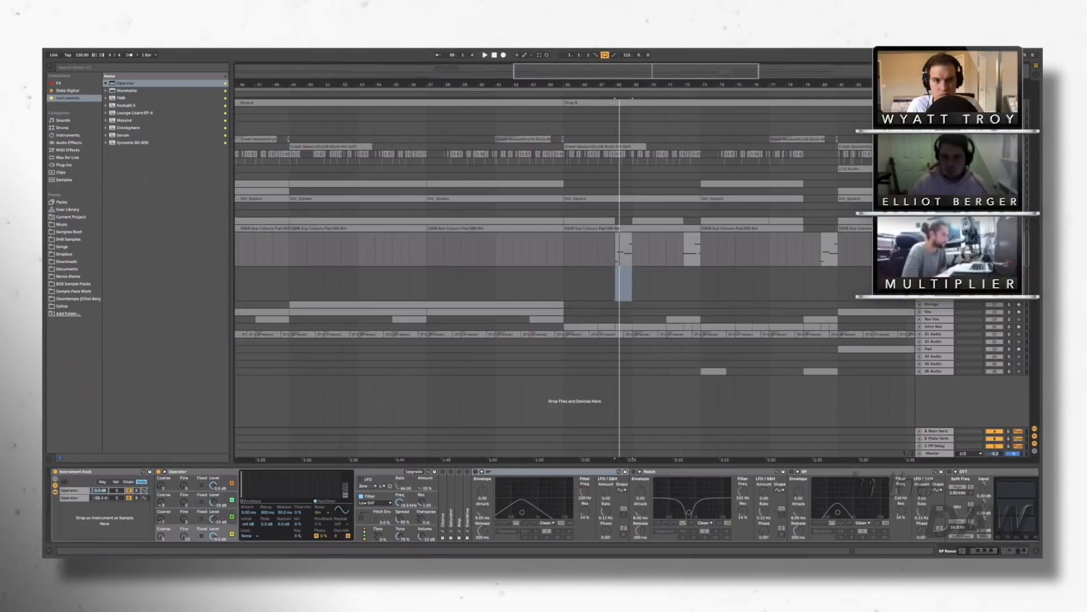
left_click(195, 519)
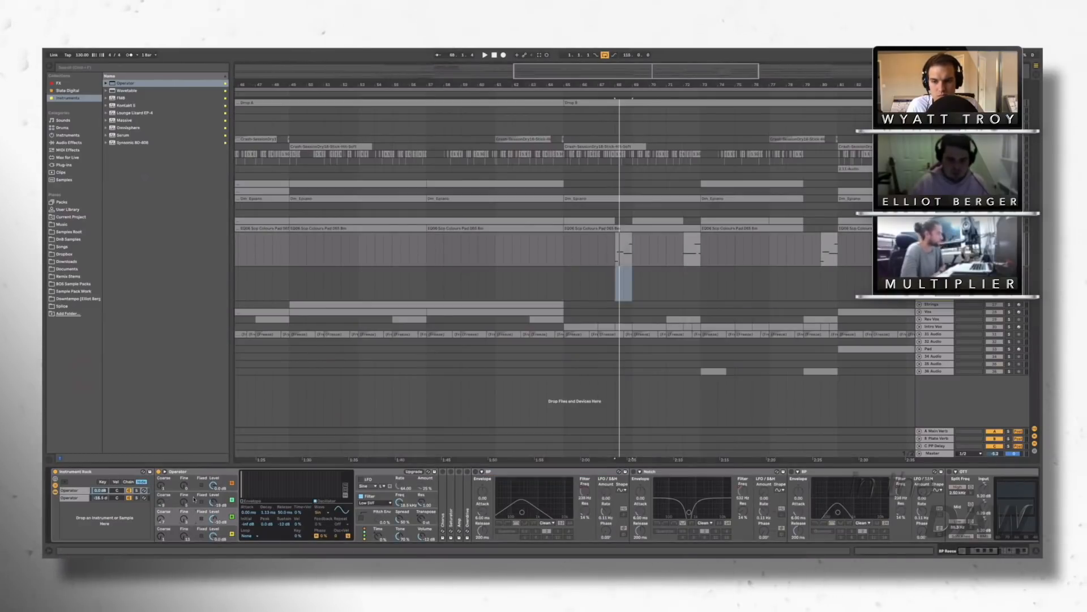
left_click(196, 504)
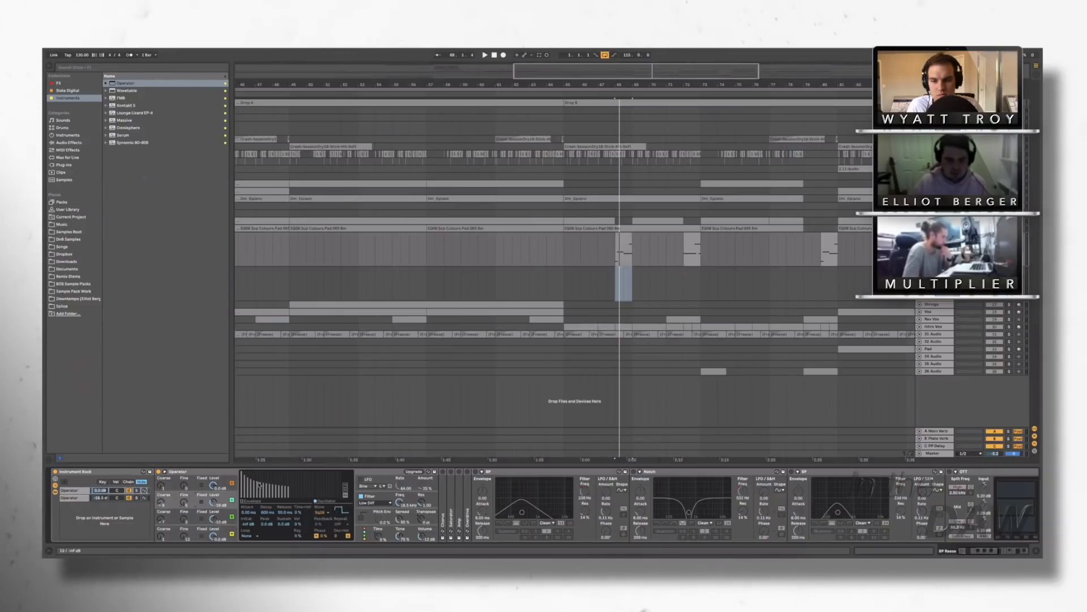
left_click(197, 478)
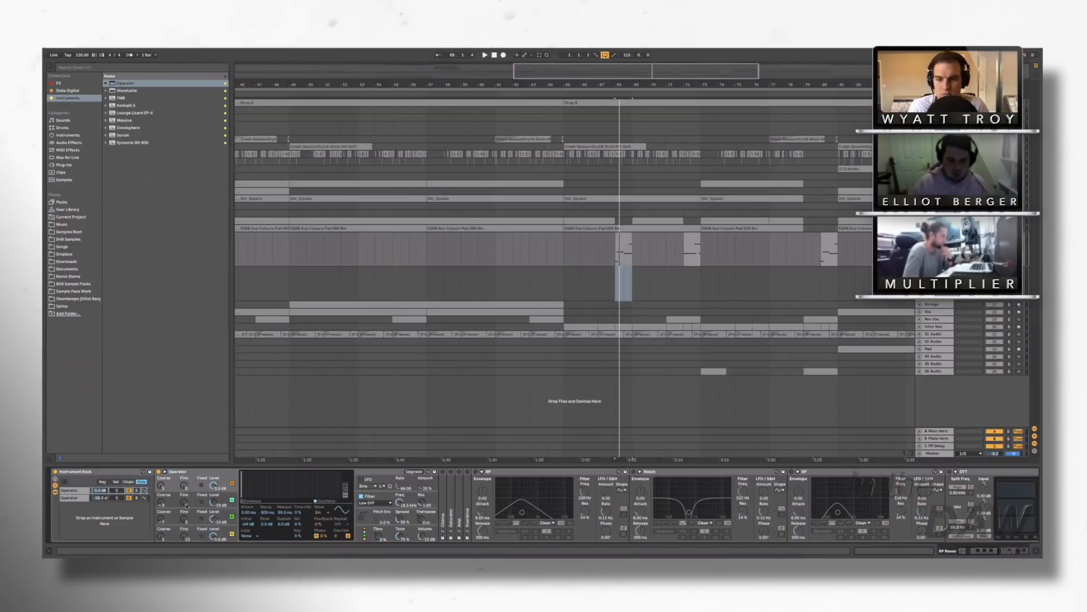
left_click(316, 535)
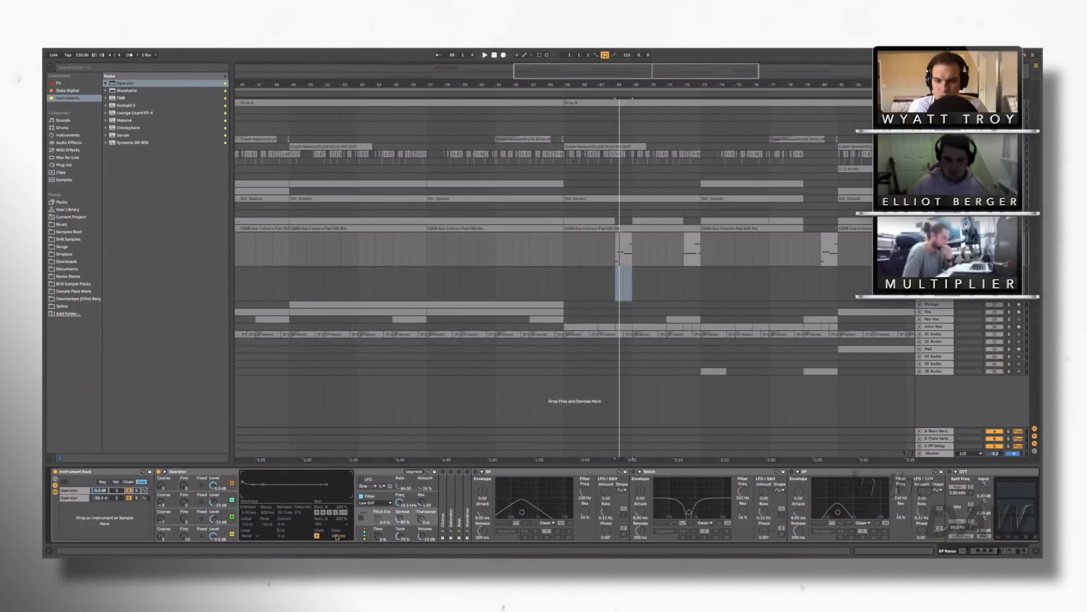
left_click(363, 535)
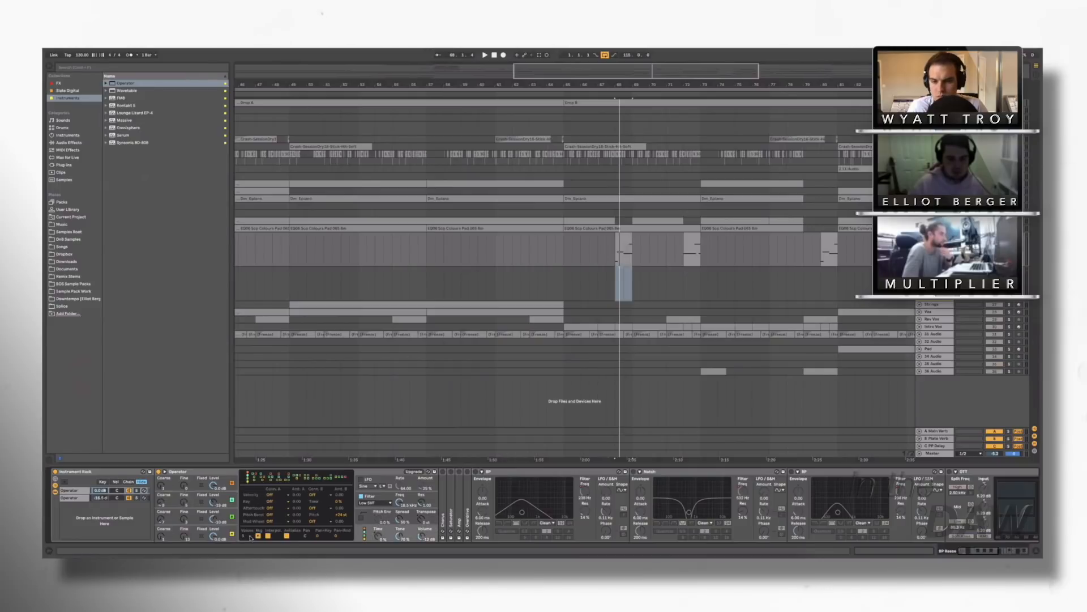
Step: Examine the MIDI notes of the first BP Reese clip in Drop B and return to the device chain
double_click(624, 242)
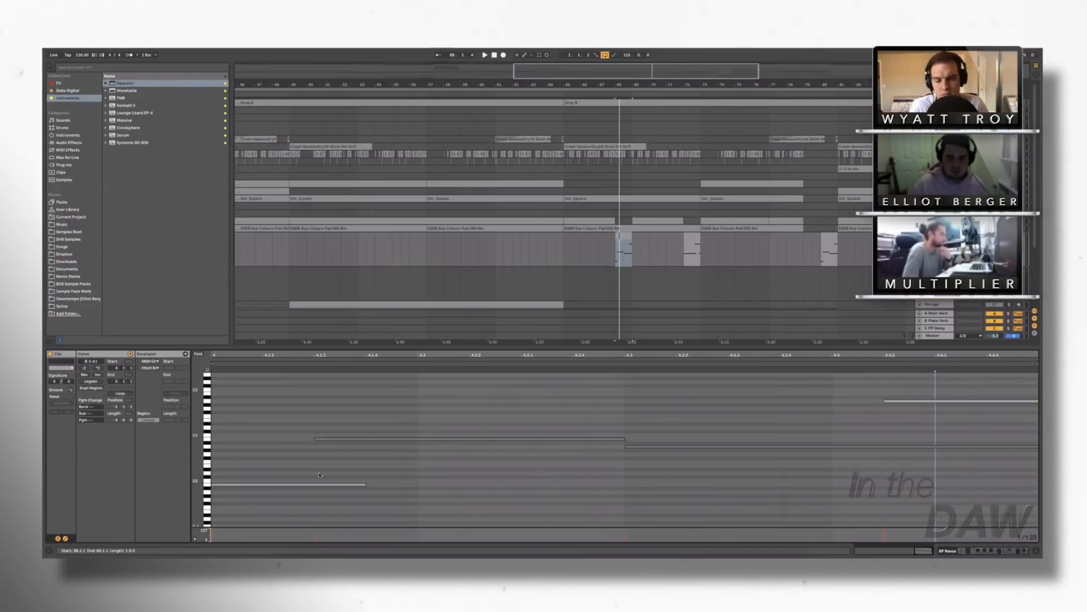
scroll(324, 456, "down", 5)
key("shift+Tab")
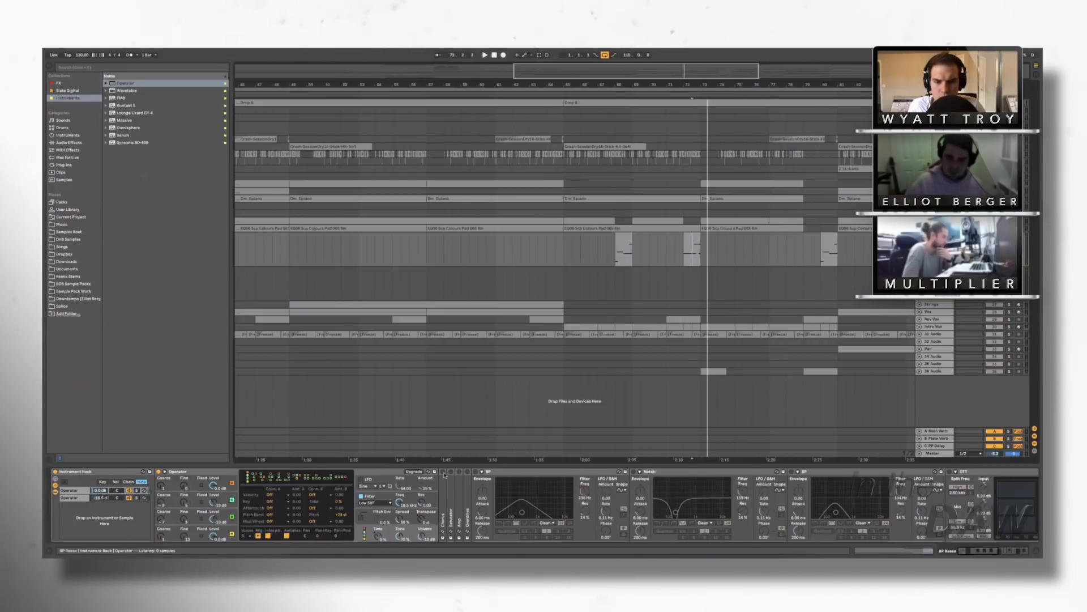
Step: Switch on the reese's Chorus and Saturator, unfold both to show their settings, and fold them again
left_click(443, 472)
double_click(446, 498)
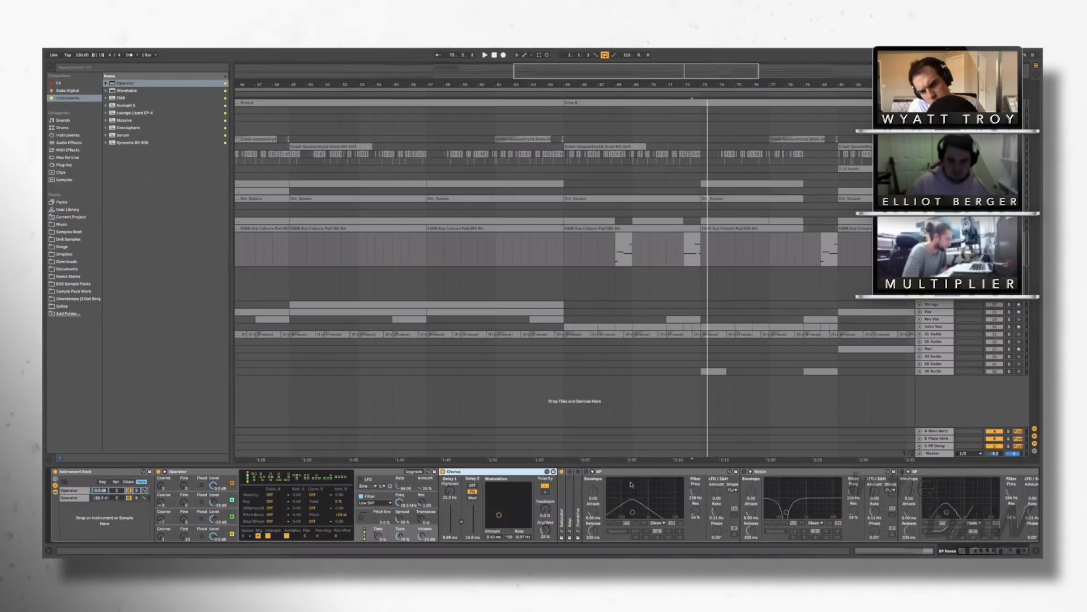
double_click(561, 499)
key("space")
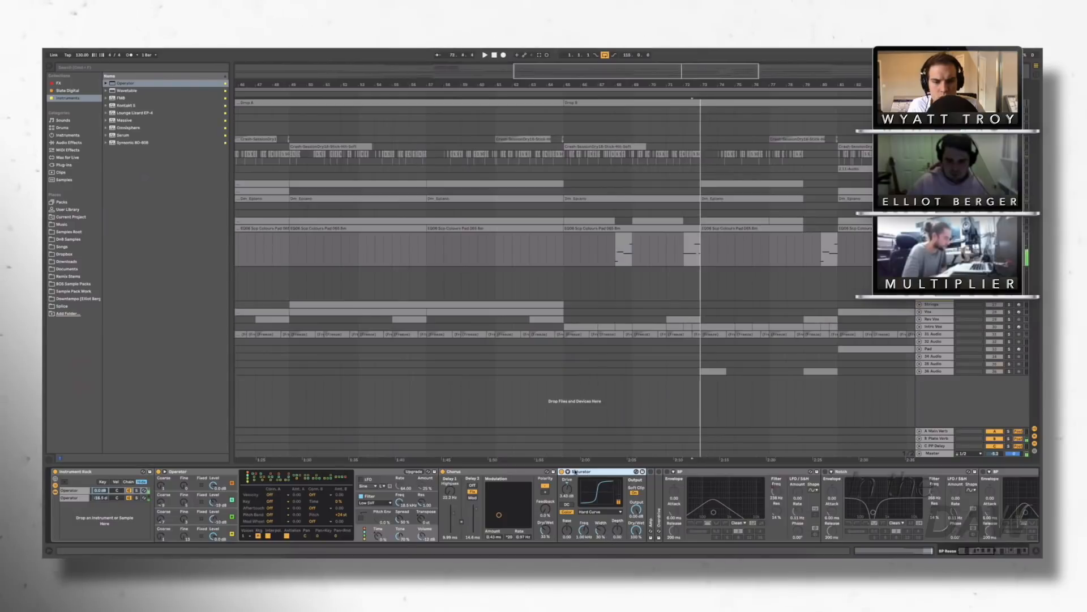
double_click(592, 471)
double_click(473, 472)
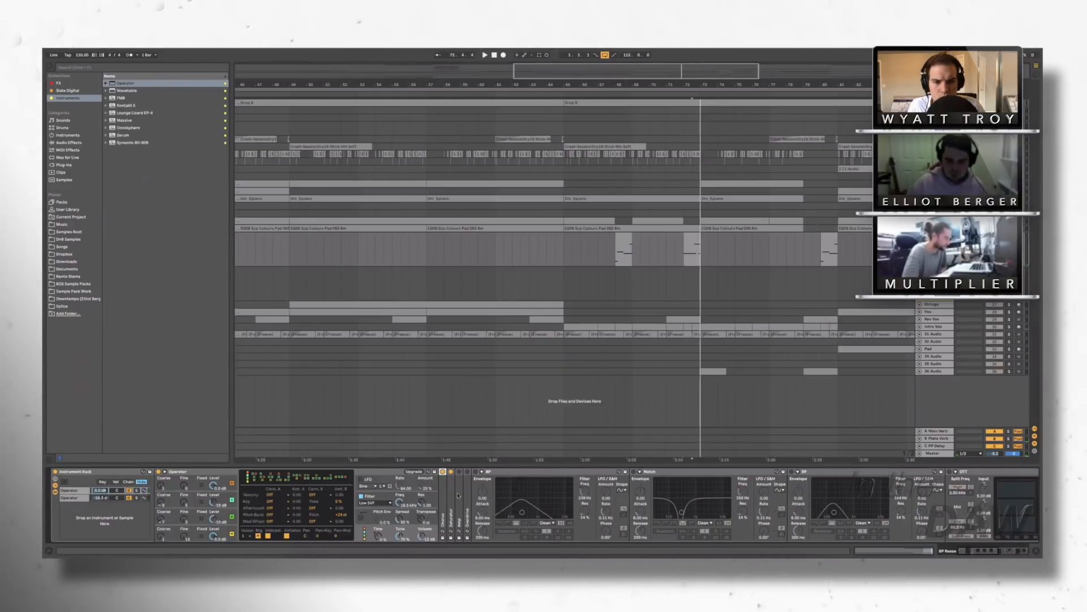
Step: Switch on the reese's Amp and Overdrive, unfold both to show their settings, and fold them again
double_click(458, 497)
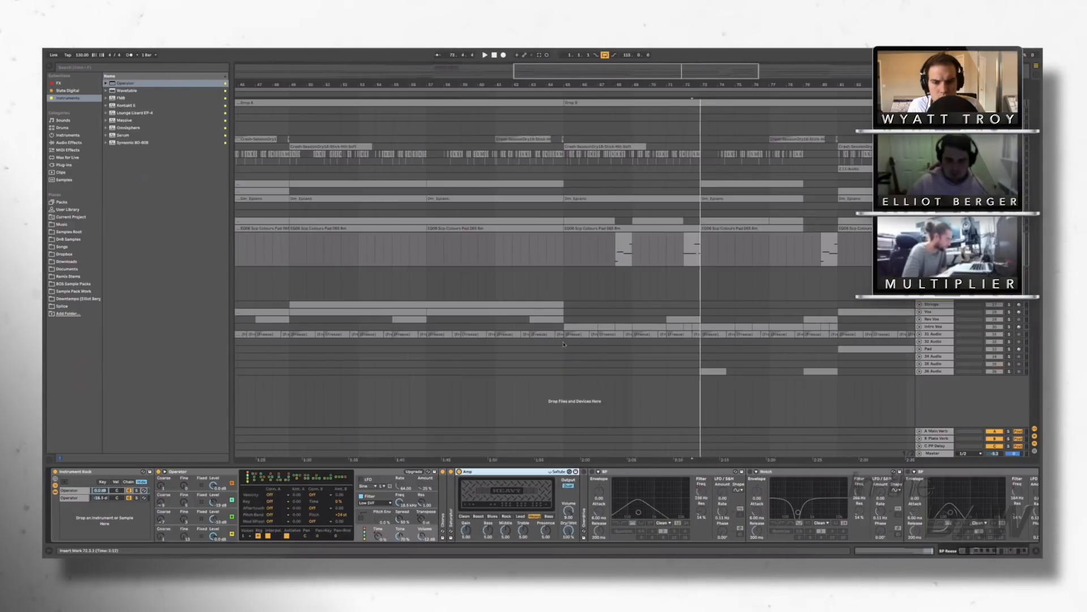
double_click(584, 473)
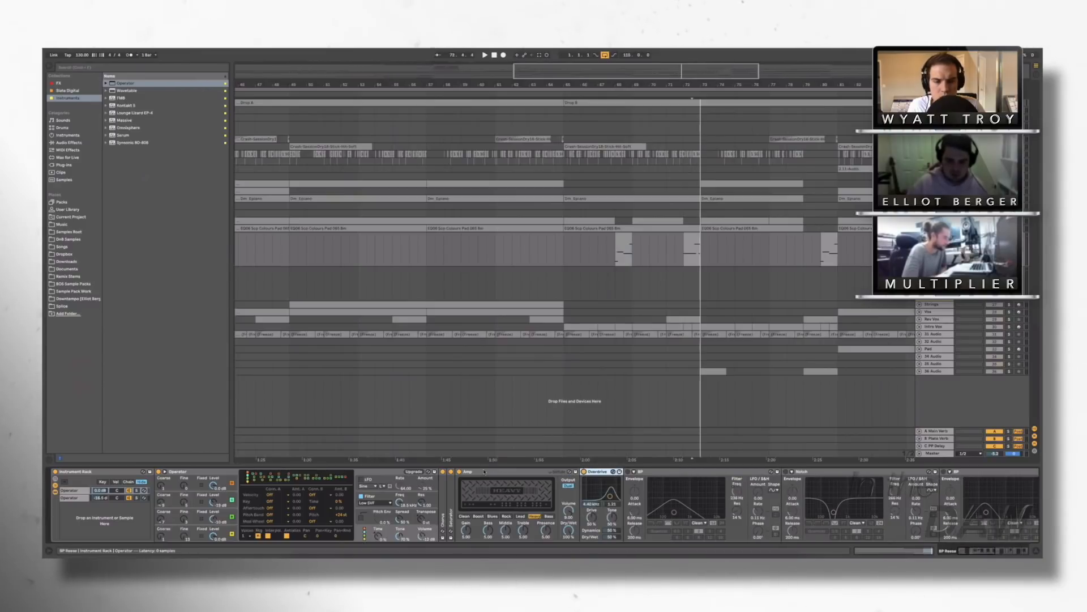
double_click(483, 472)
double_click(484, 472)
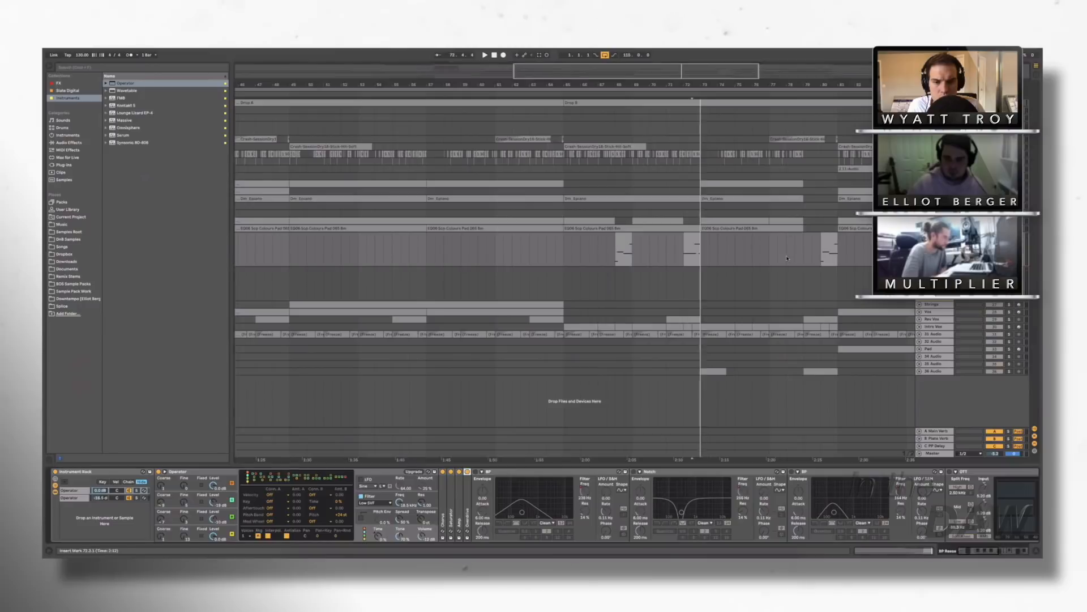
Step: Play the reese from bar 71, switch on its BP, Notch and second BP filters plus OTT, and fold the filters
left_click(683, 253)
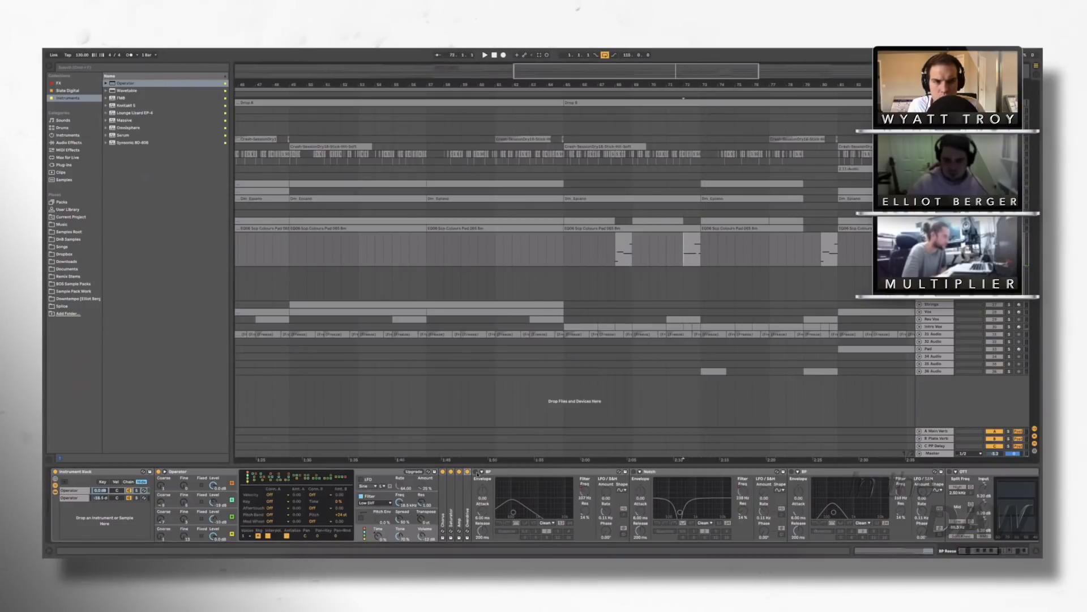
key("space")
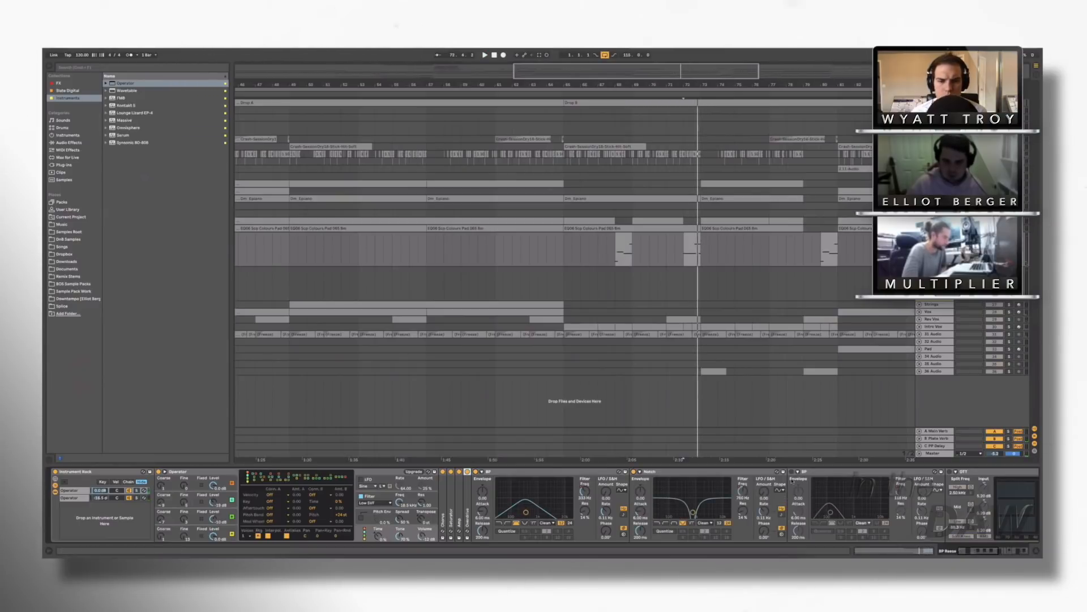
scroll(770, 498, "right", 5)
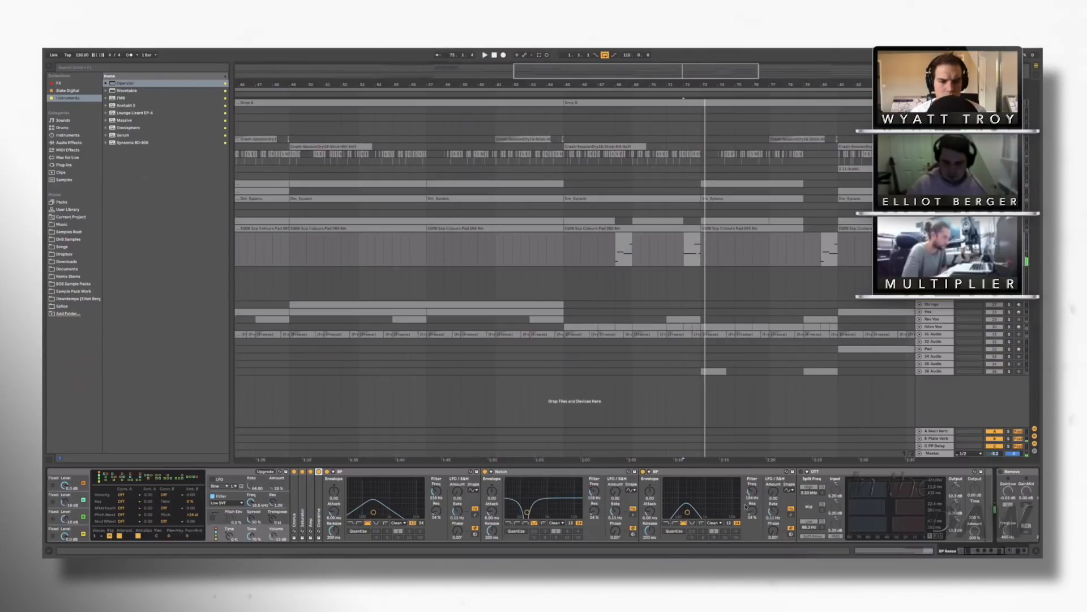
scroll(388, 472, "right", 10)
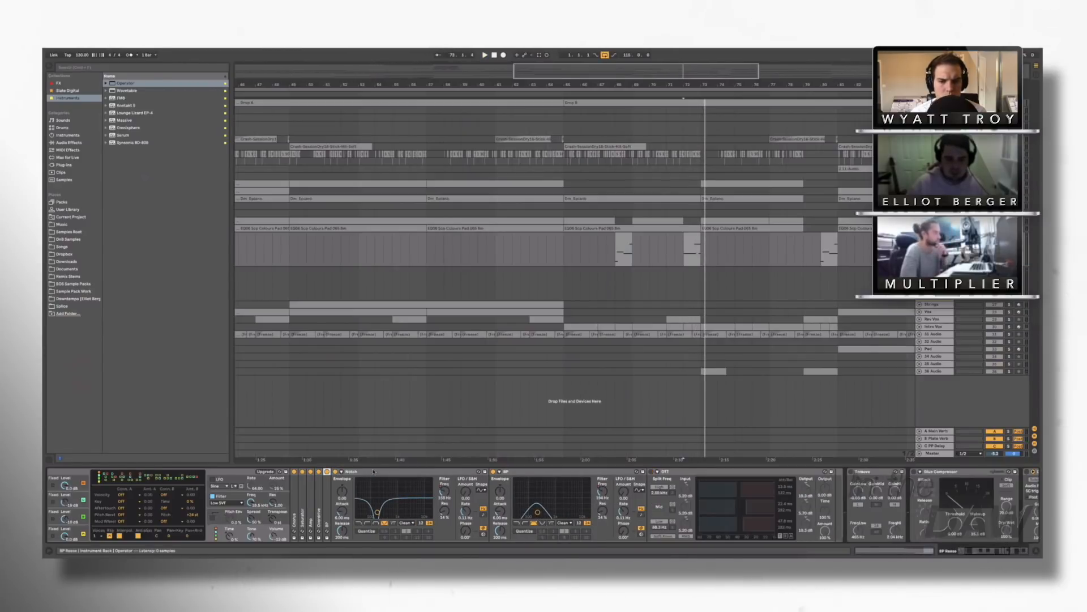
scroll(388, 472, "right", 5)
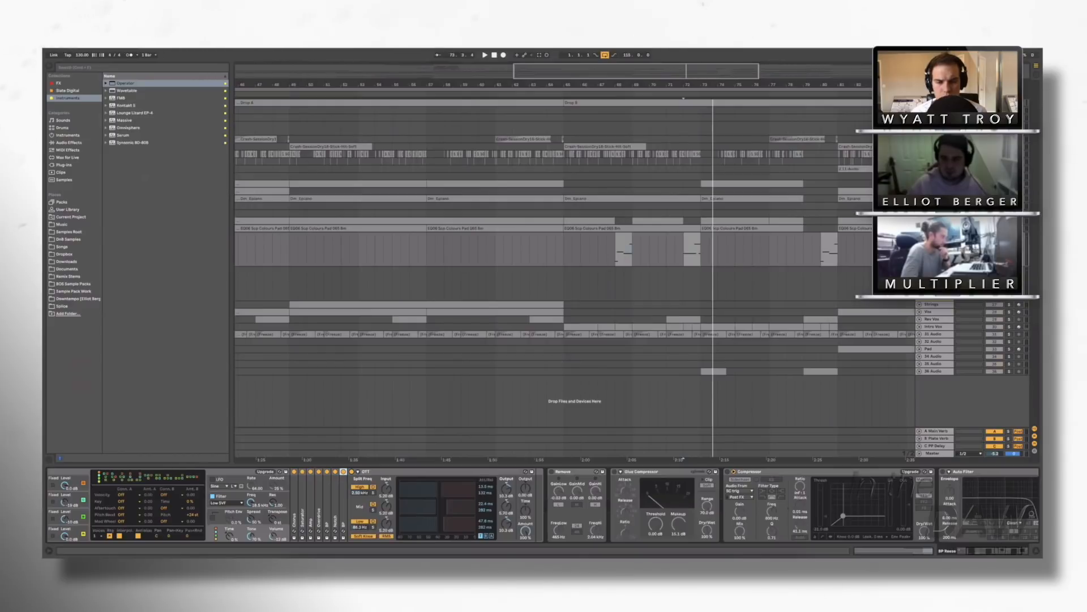
key("space")
Step: Switch on the reese's three-band EQ after OTT, show its gain settings, and fold both devices
left_click(552, 472)
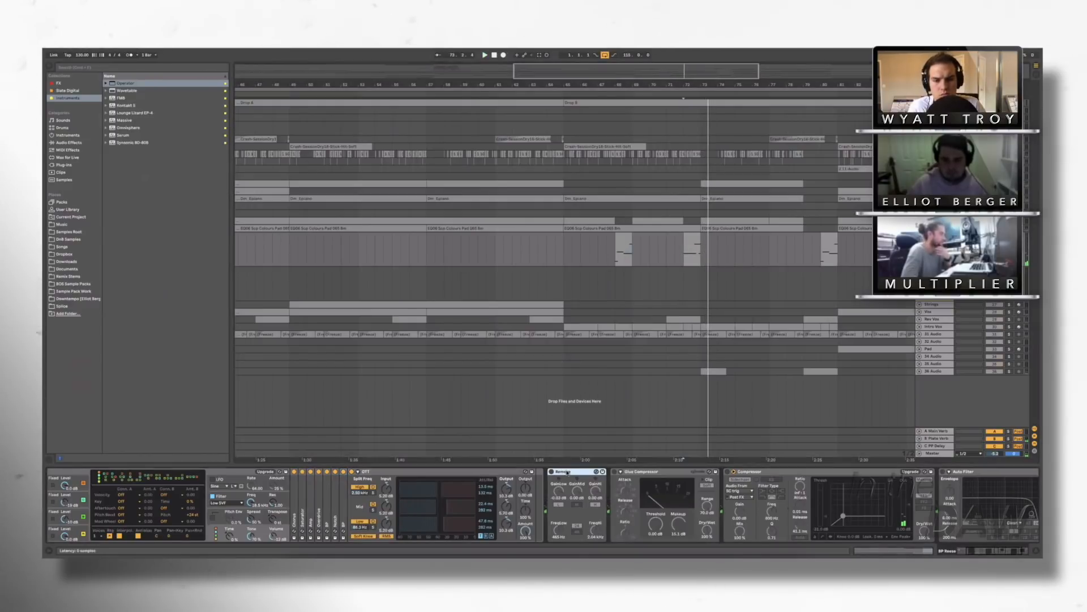
left_click(552, 472)
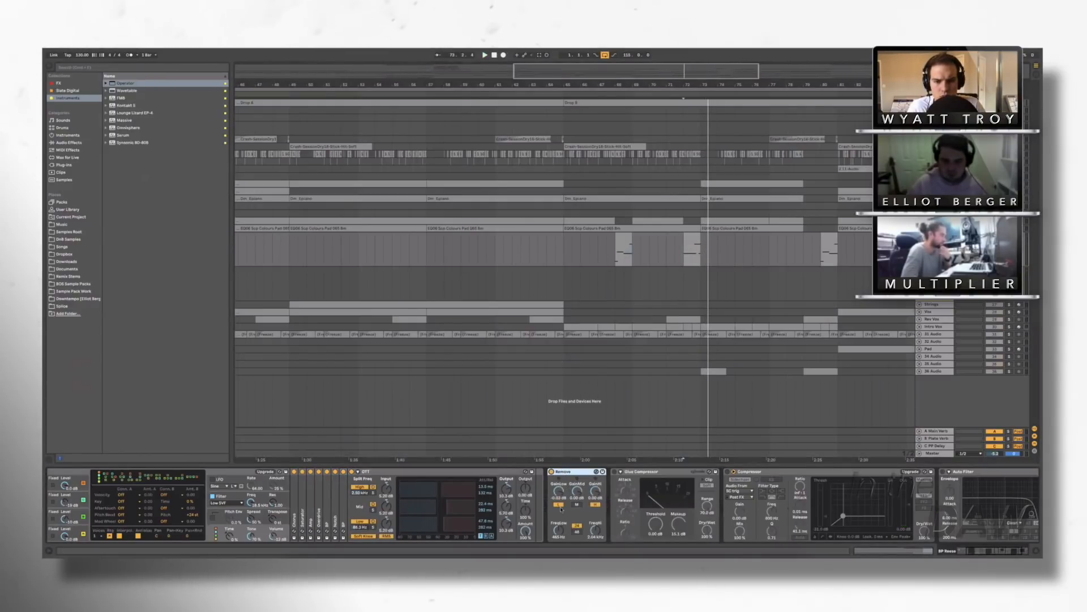
double_click(424, 472)
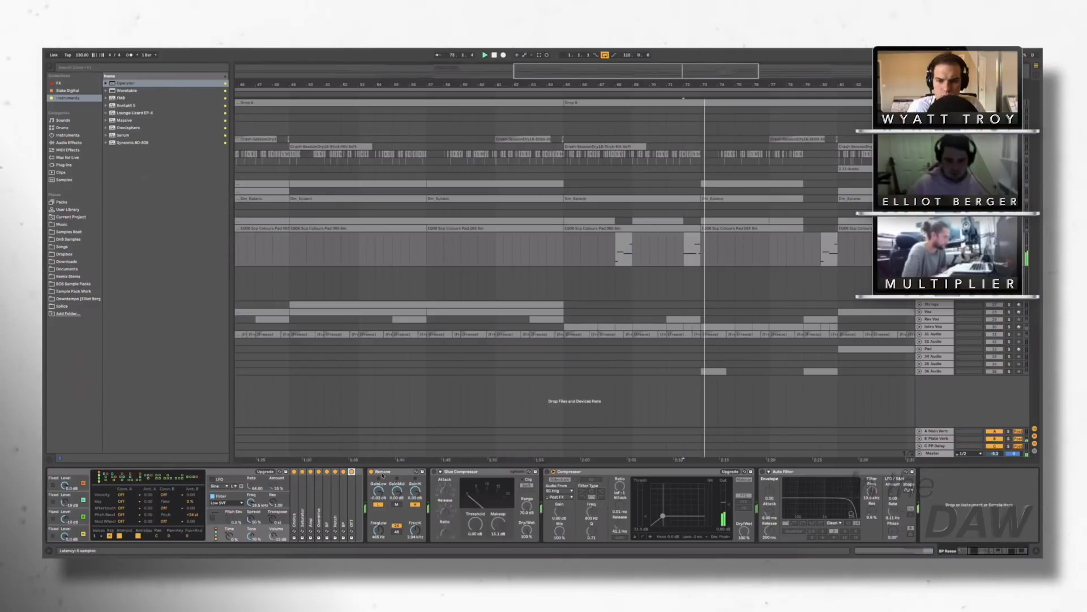
double_click(397, 473)
Step: Switch on the reese's Glue Compressor, Auto Filter and sidechain Compressor
left_click(416, 474)
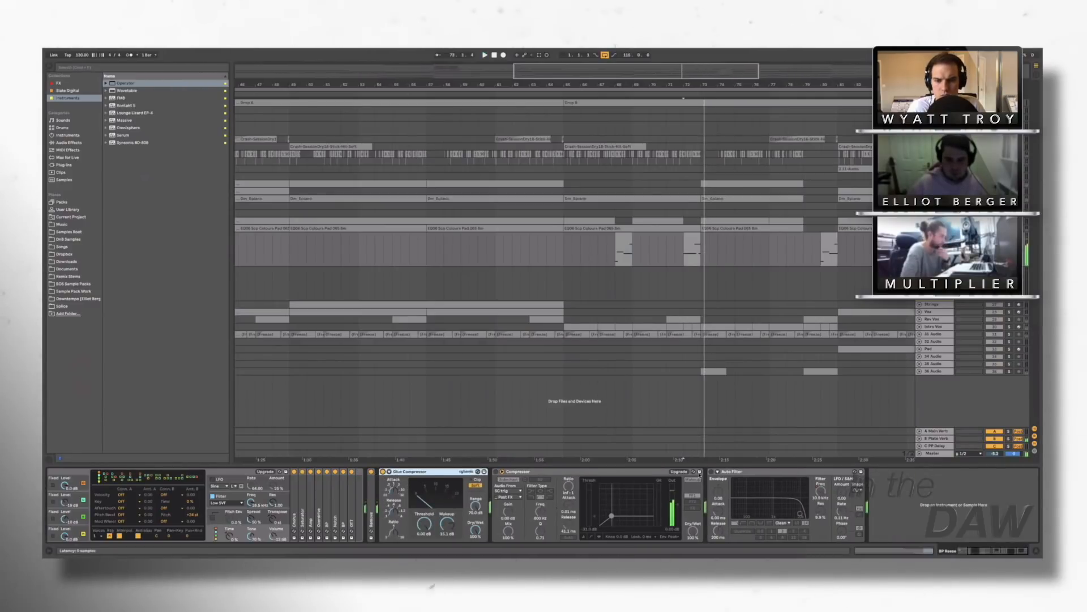
left_click(710, 472)
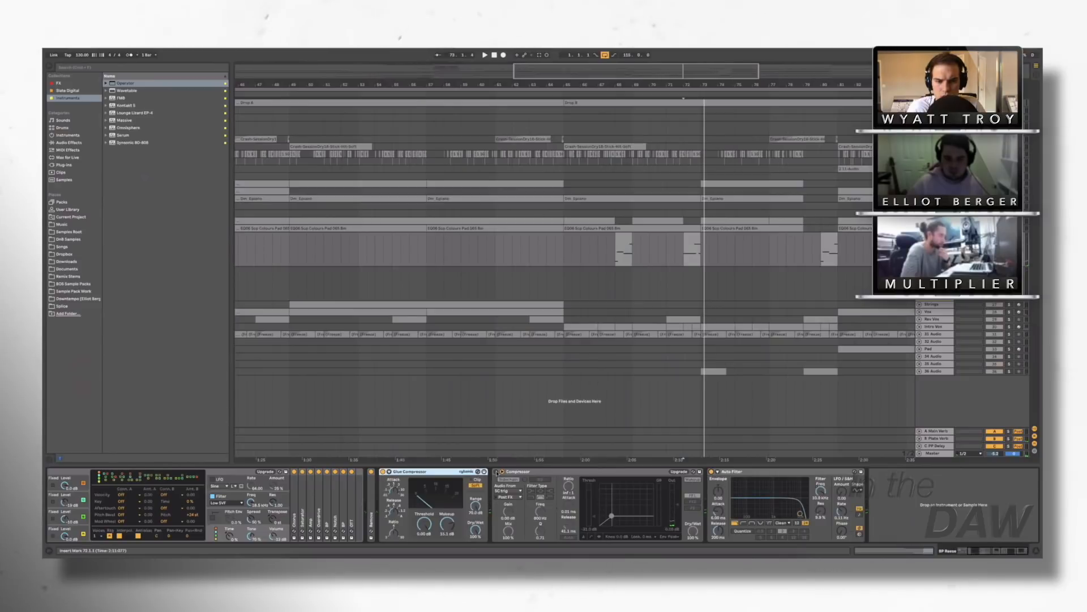
left_click(496, 472)
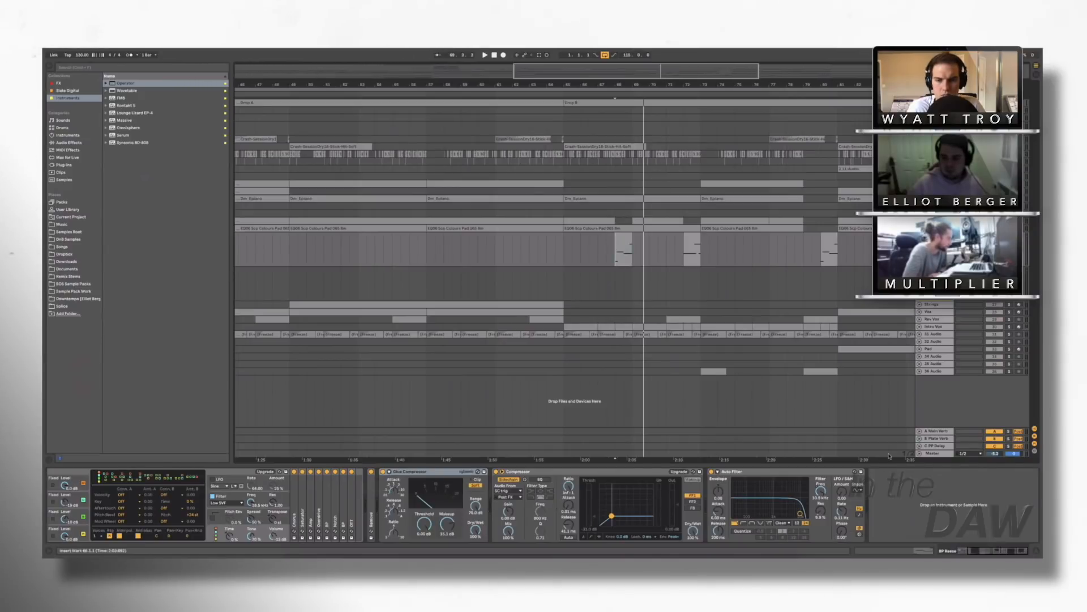
Step: Show the whole arrangement and mark the empty Drop B section of the Drums track from bar 65 to 81
key("w")
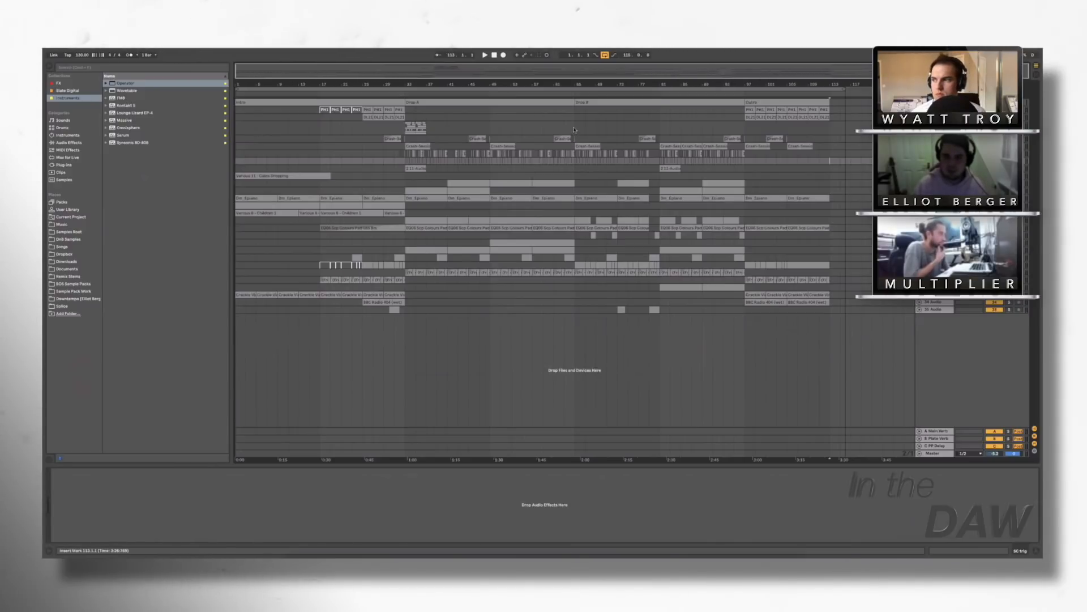
left_click(640, 127, "shift")
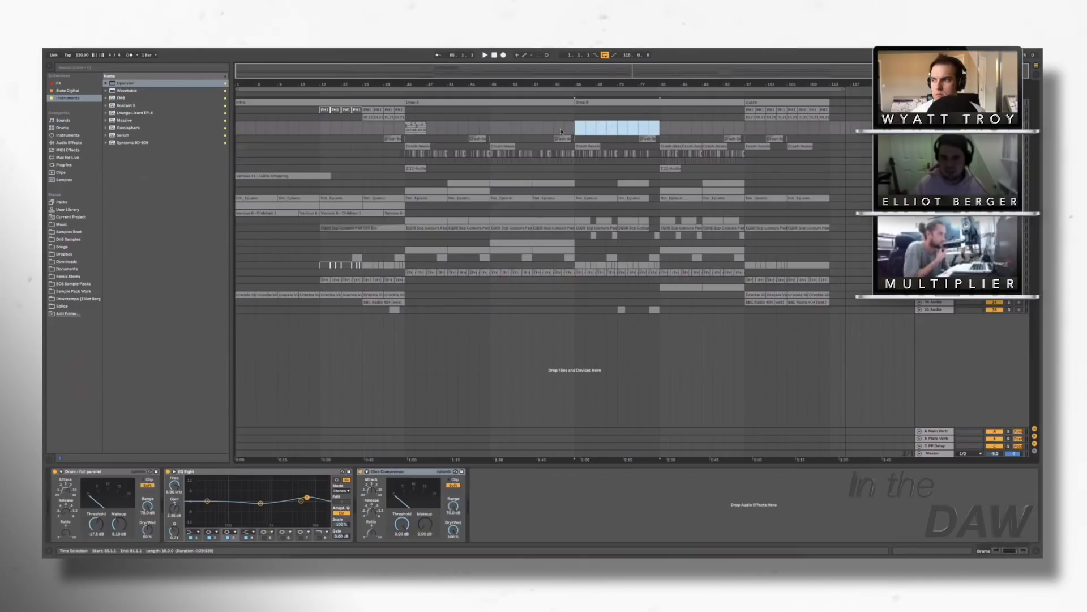
left_click_drag(577, 129, 658, 127)
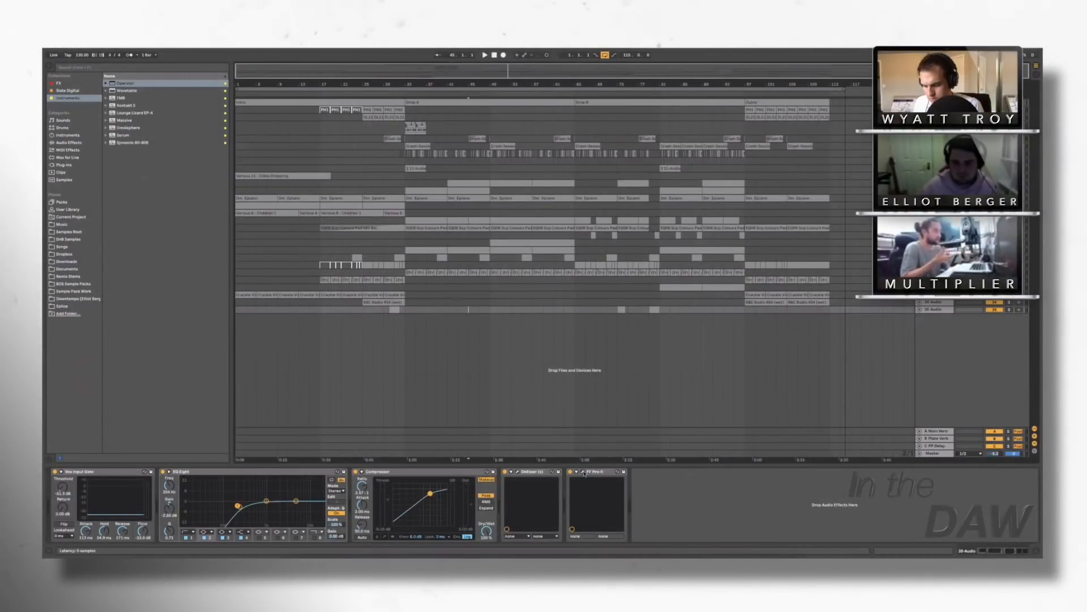
Step: Open the audio track's FabFilter Pro-R reverb, examine its predelay and the predelay's sync option, and close the plugin window
left_click(607, 477)
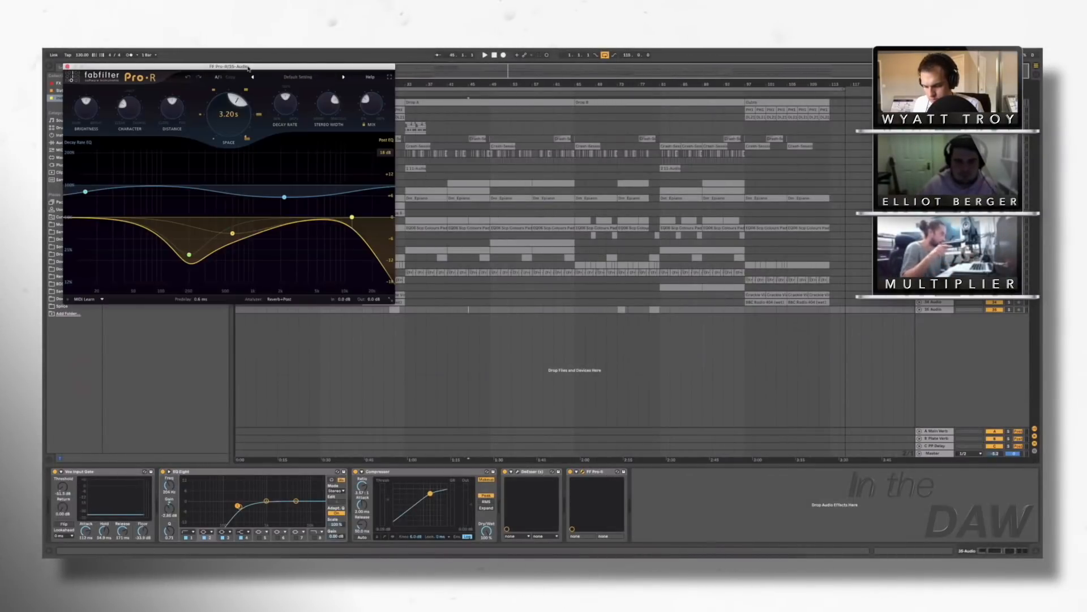
left_click_drag(269, 70, 566, 144)
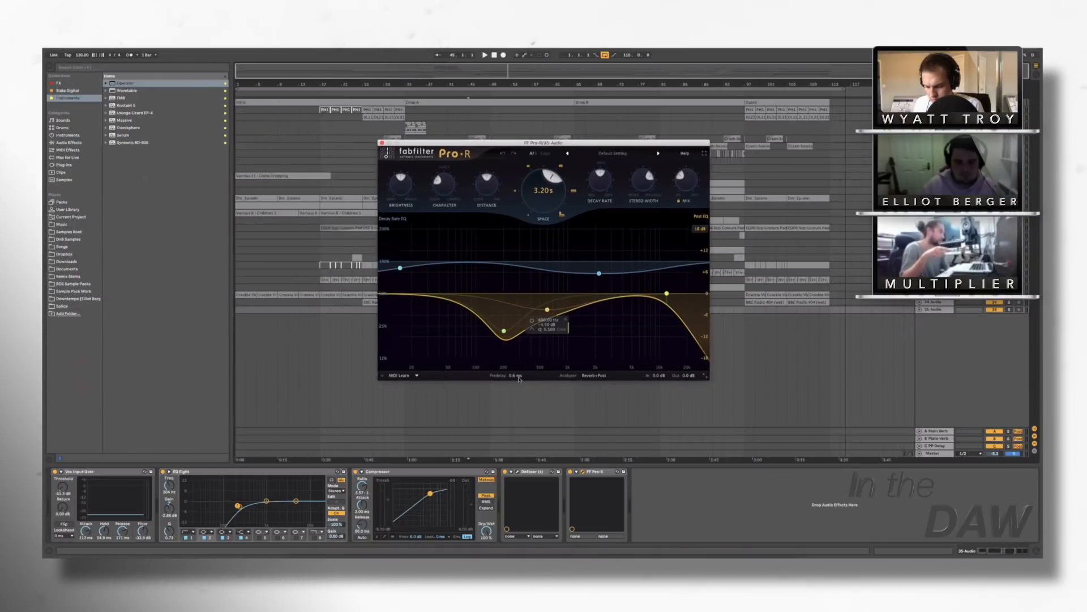
mouse_move(516, 377)
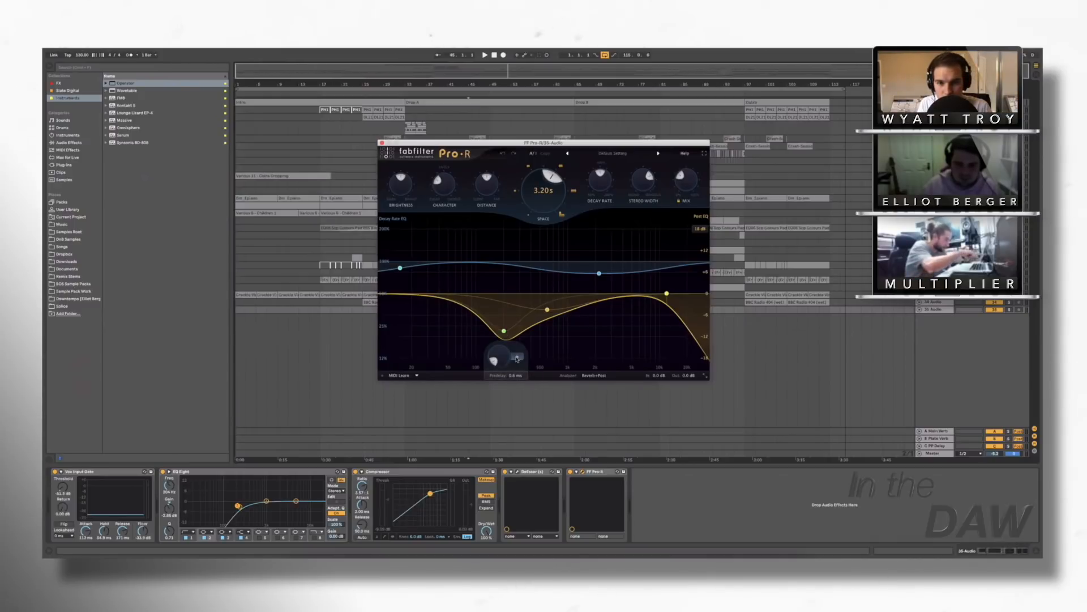
left_click(516, 359)
left_click(522, 355)
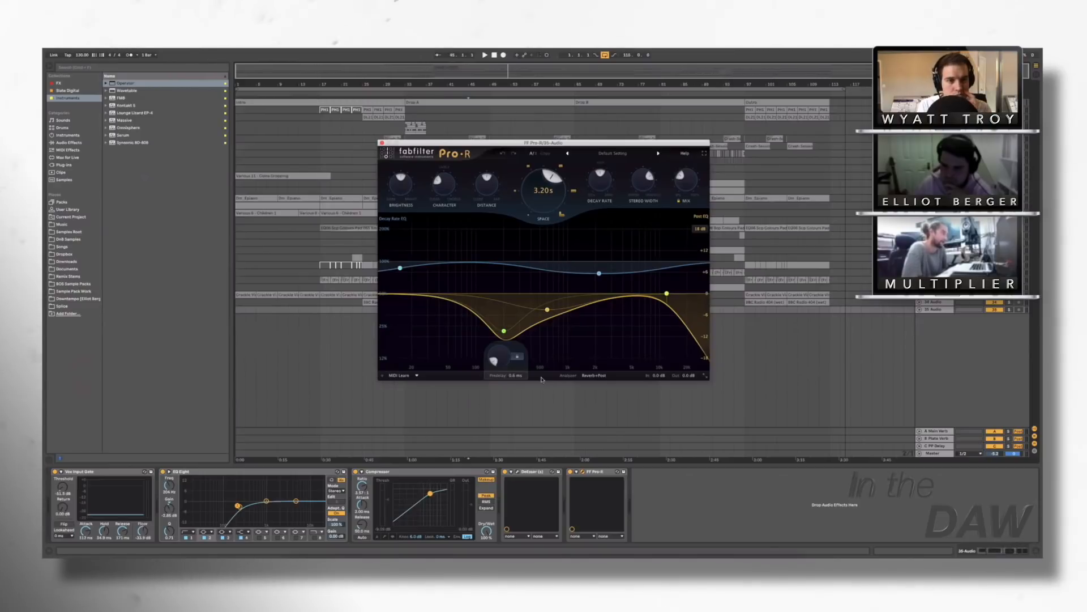
mouse_move(520, 360)
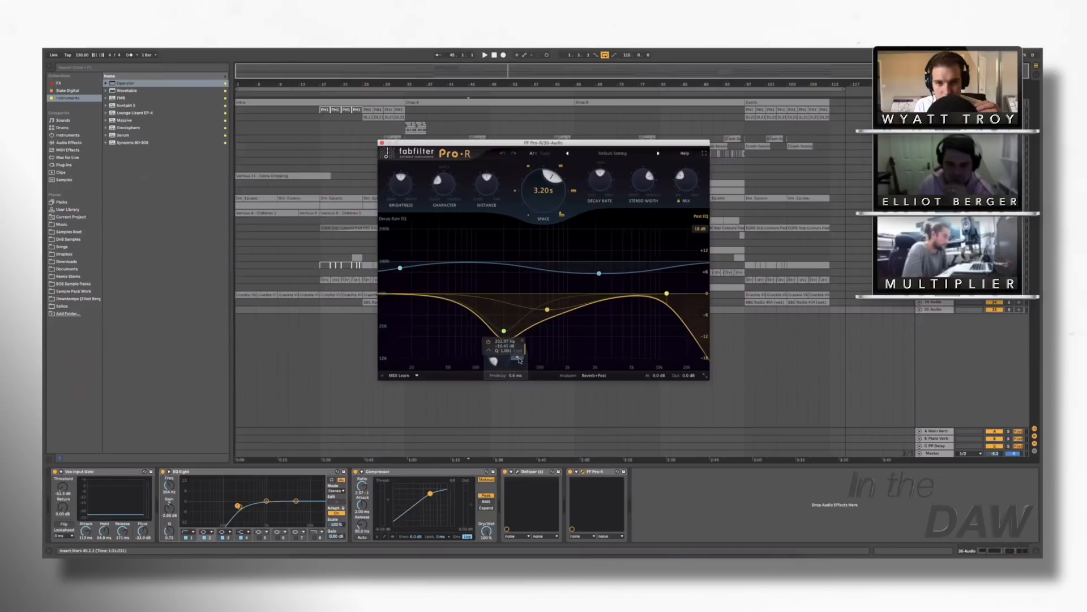
left_click(520, 360)
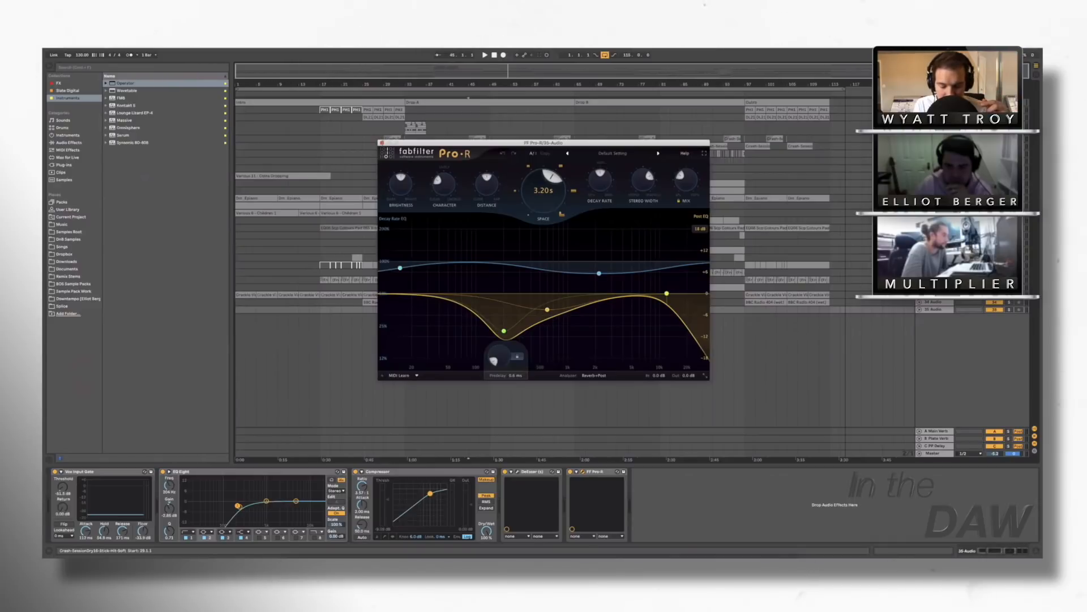
left_click_drag(430, 145, 491, 165)
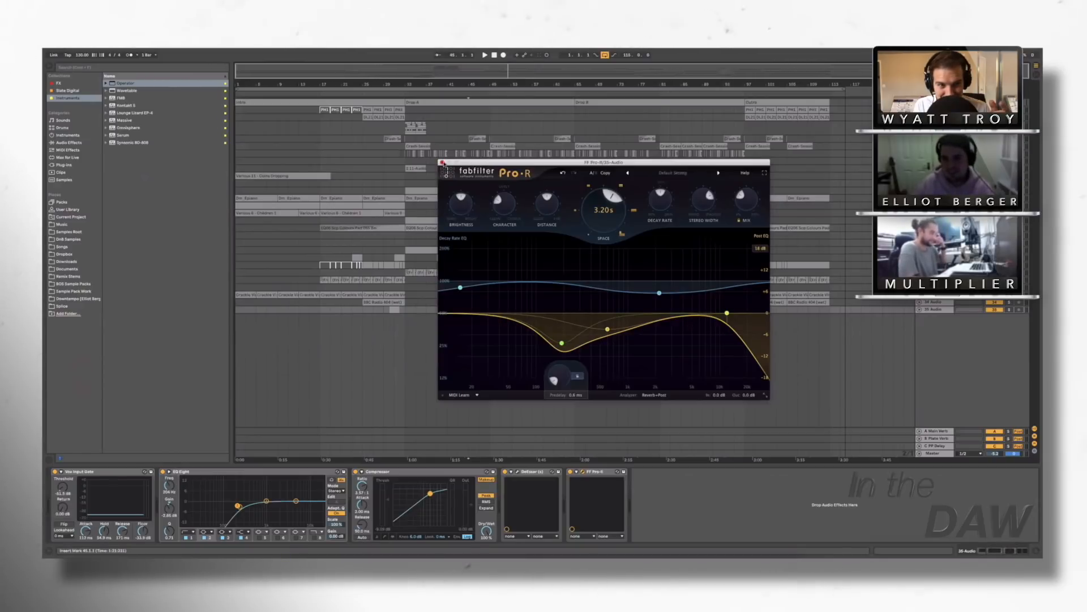
left_click(443, 163)
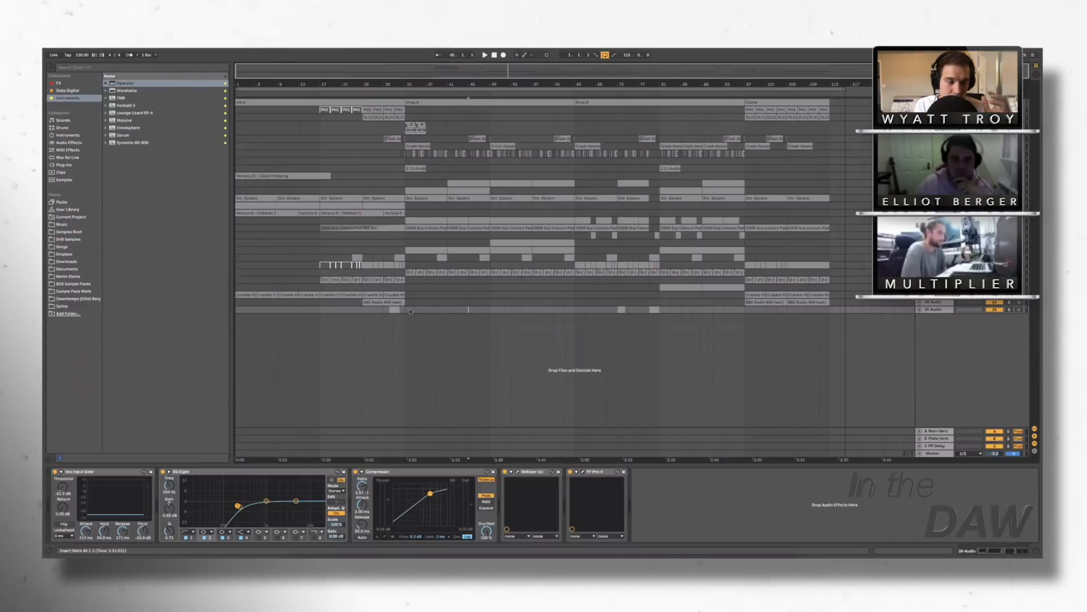
Step: Place the insert marker at bar 49 on the Pad track to show its Serum and FabFilter device chain
left_click_drag(472, 290, 491, 290)
left_click(491, 290)
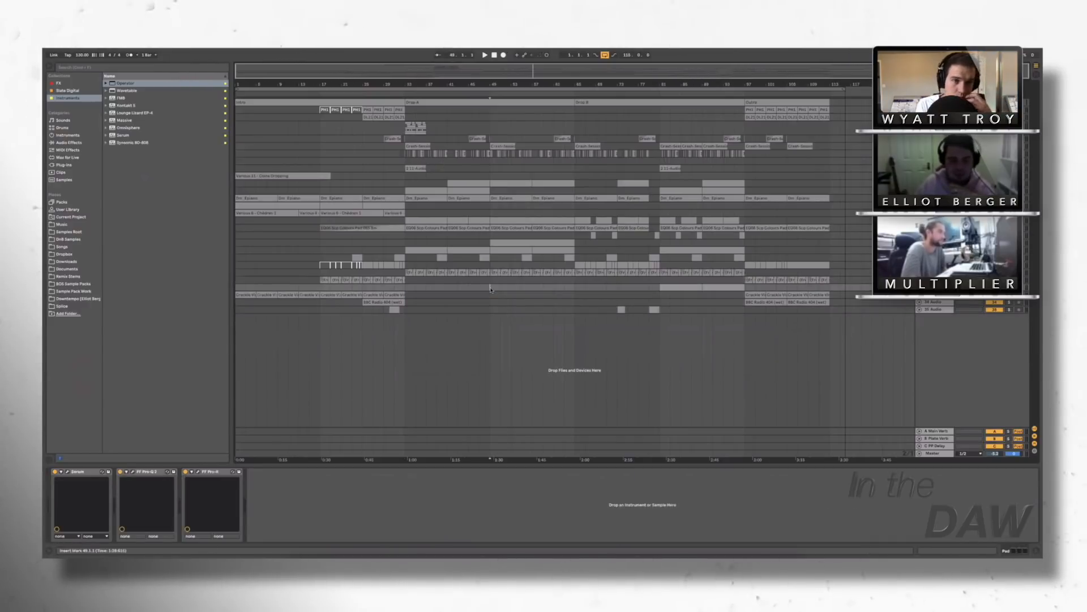